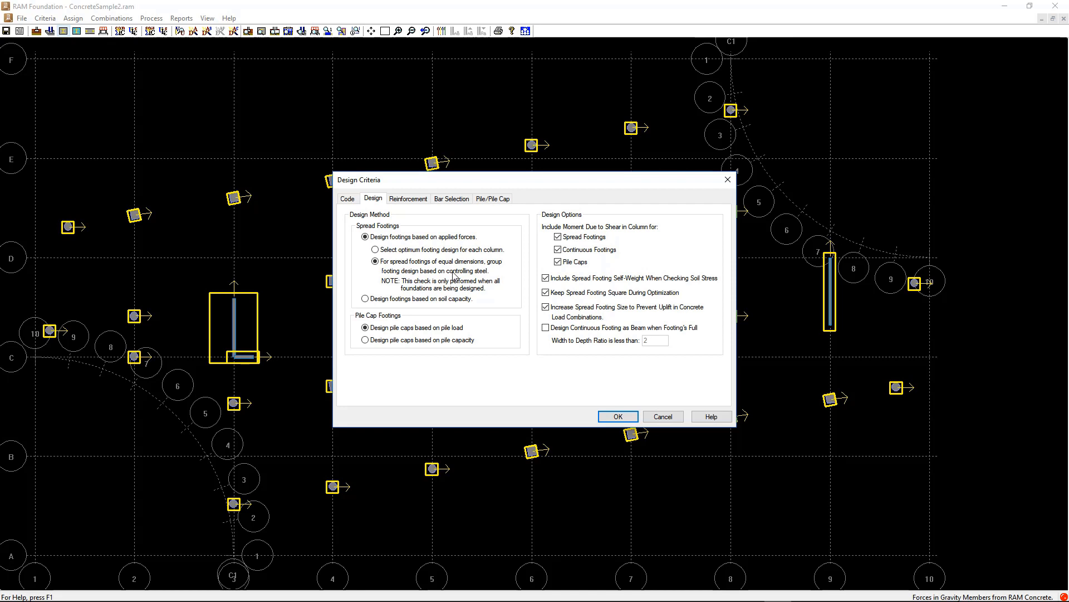
Step: Accept the design criteria and confirm RAM Concrete as the source of forces on gravity members
click(618, 417)
click(44, 19)
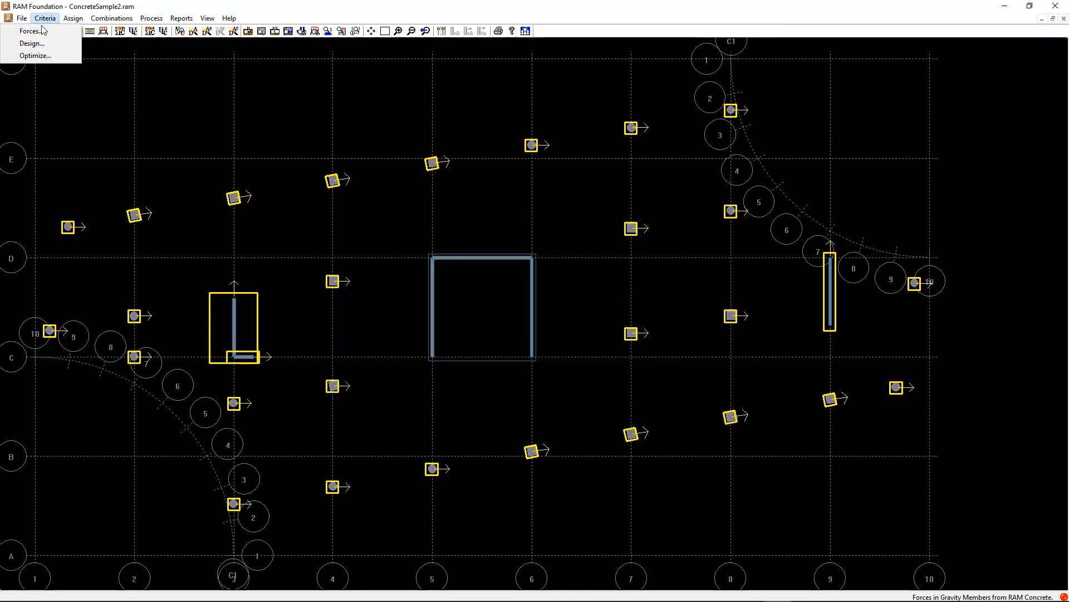
click(32, 32)
drag(534, 231, 420, 226)
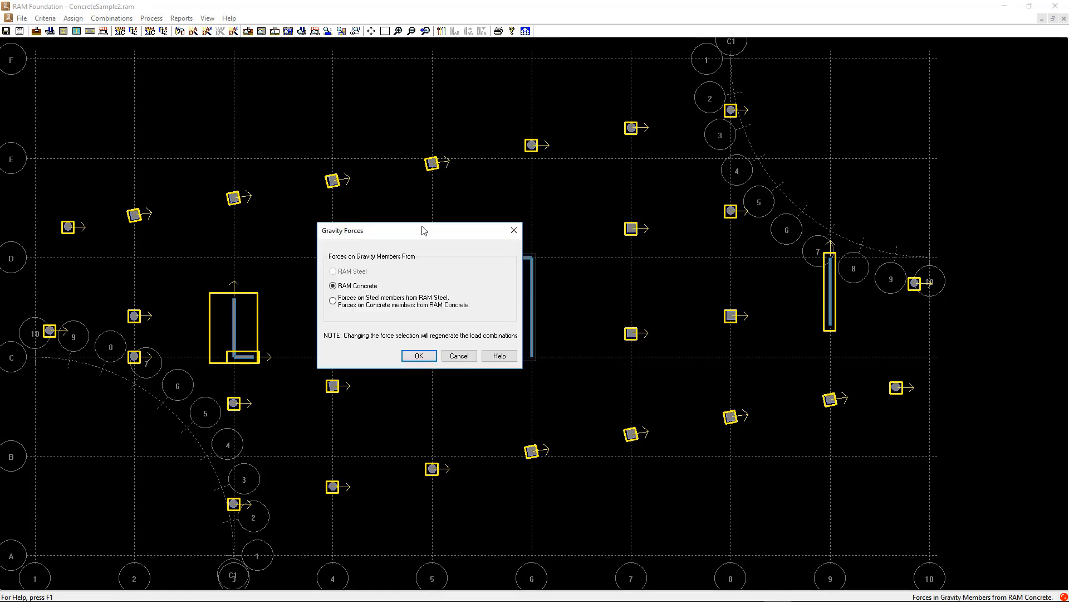
click(415, 357)
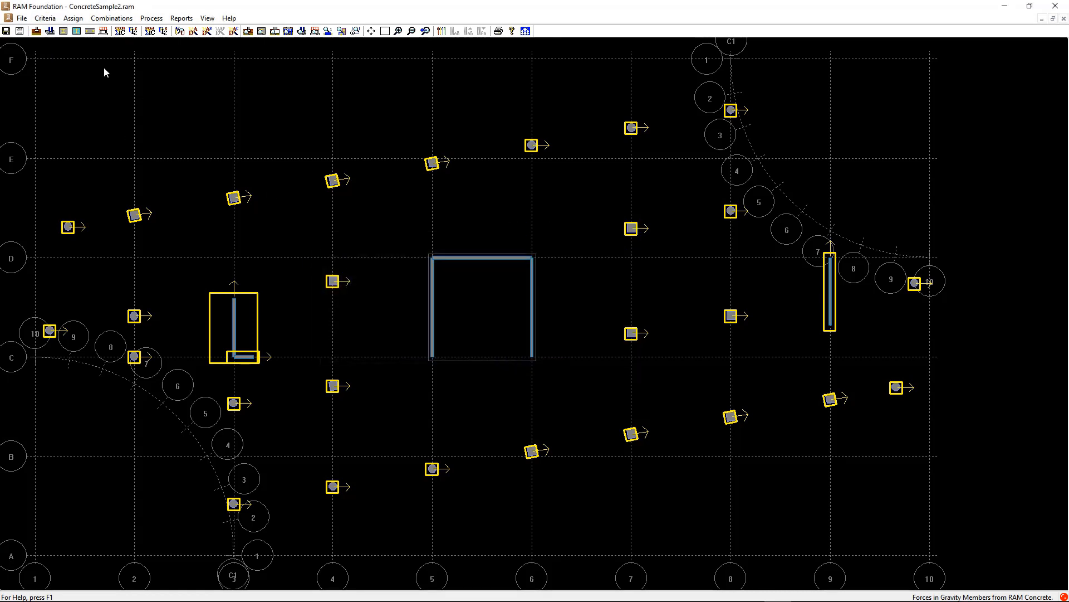
Step: Review the optimization criteria for spread and continuous footings, including plan dimensions, thickness and safety factor, and leave them without changes
click(45, 19)
click(33, 56)
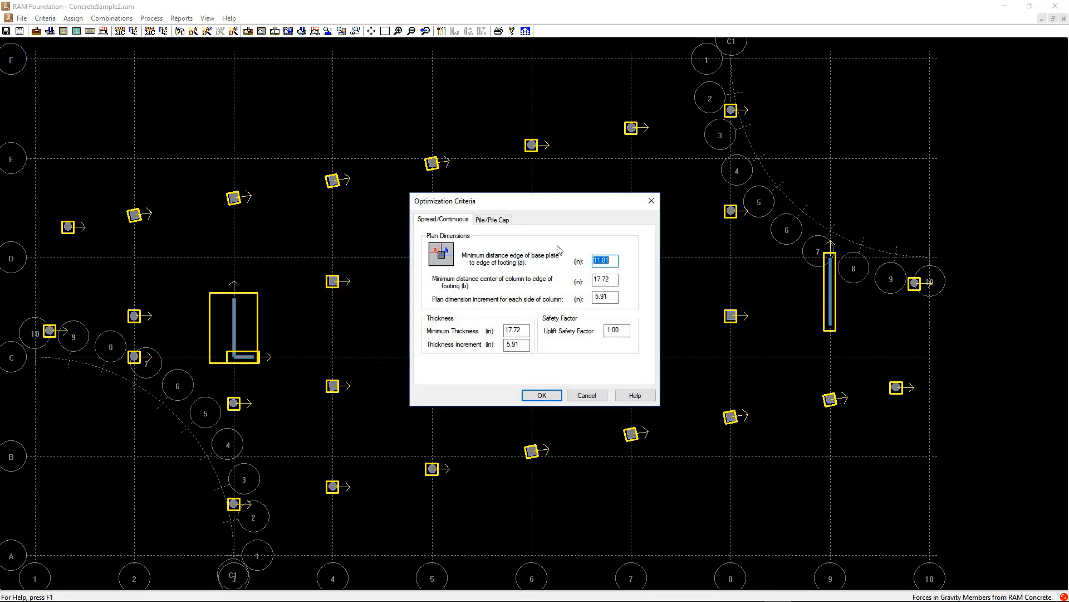
drag(540, 201, 511, 188)
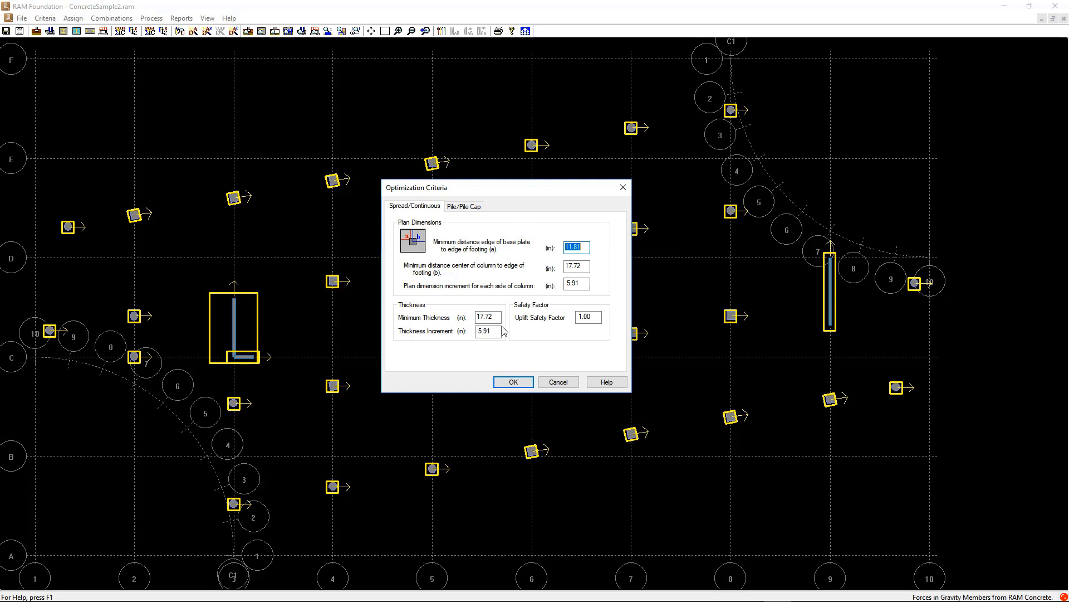
click(557, 383)
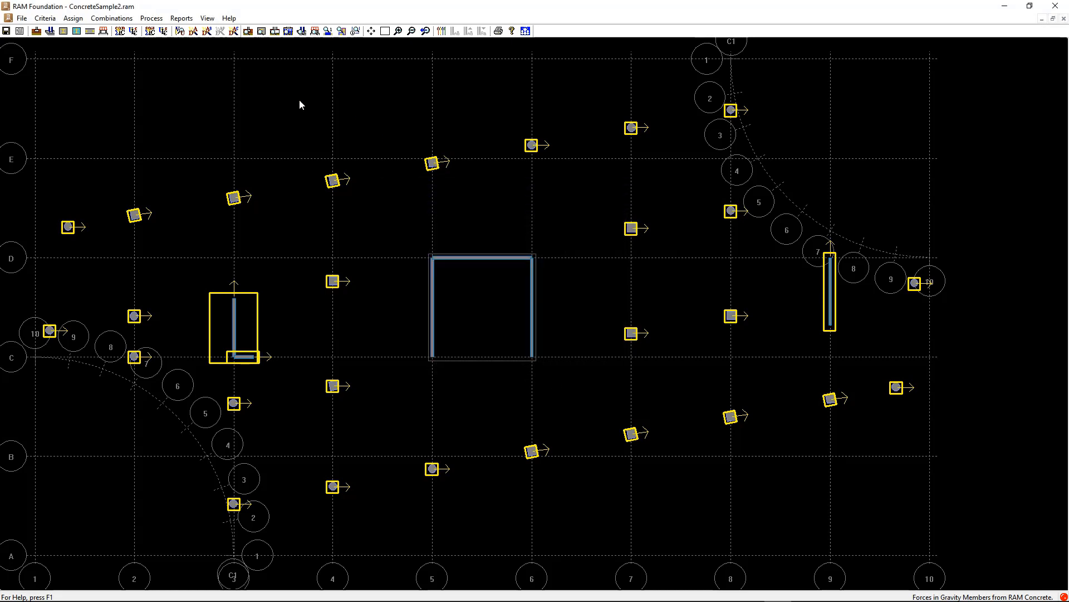
Step: Review the generated concrete load combinations and their included load cases, and leave them without changes
click(111, 17)
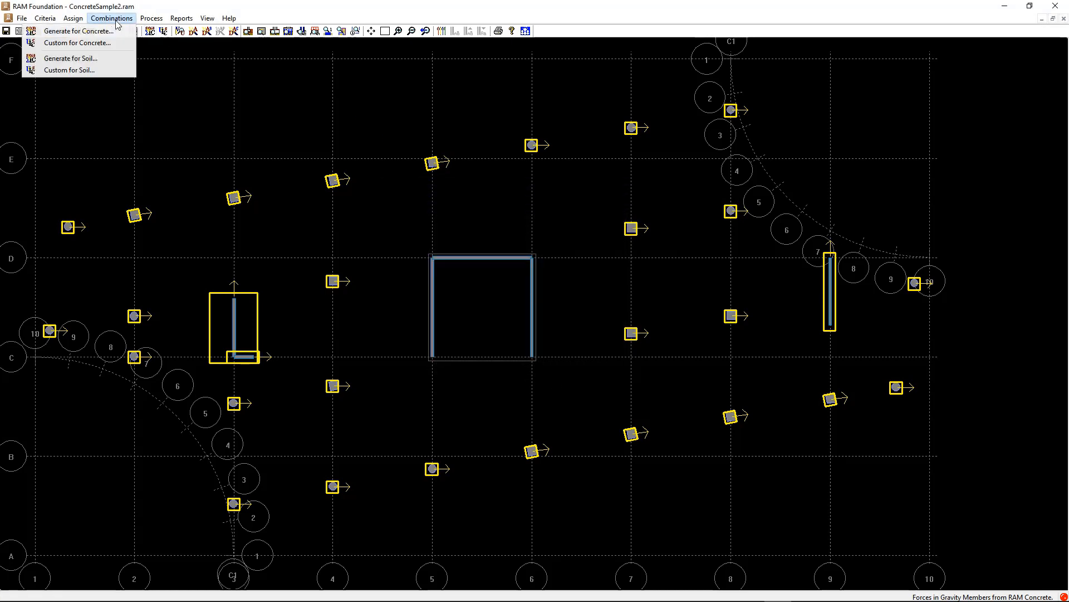
click(87, 32)
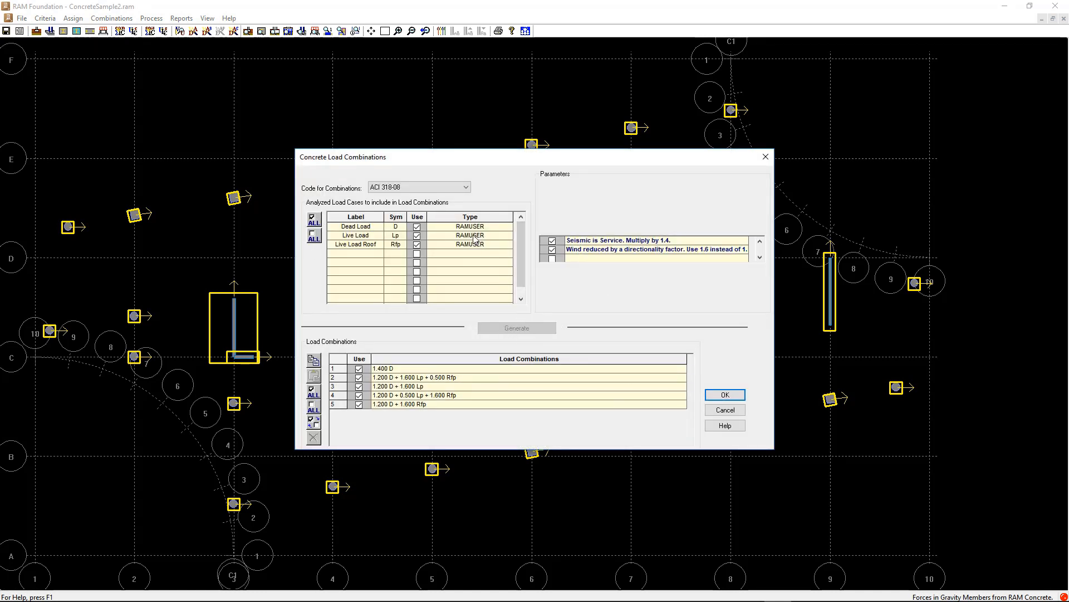
click(737, 412)
Step: Review the generated soil load combinations and the available combination codes, and leave them without changes
click(46, 18)
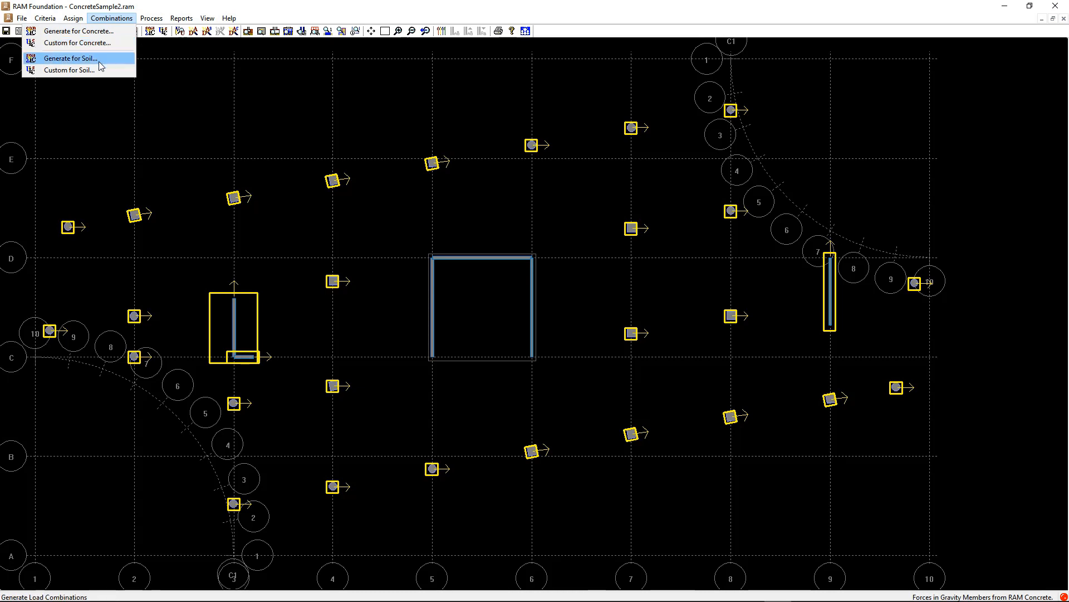
click(99, 60)
drag(440, 165, 445, 167)
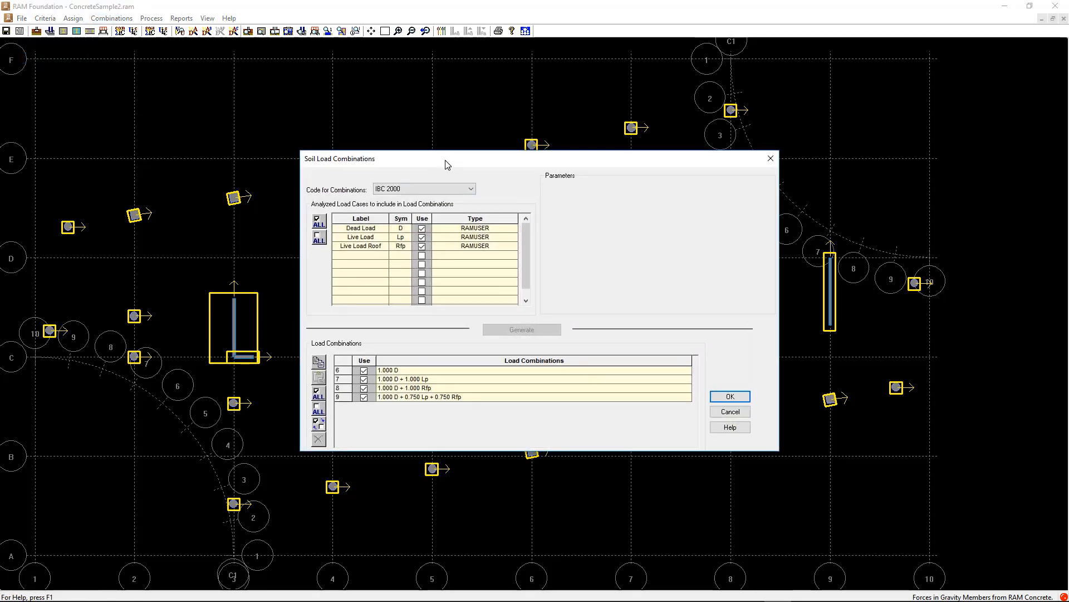
click(454, 191)
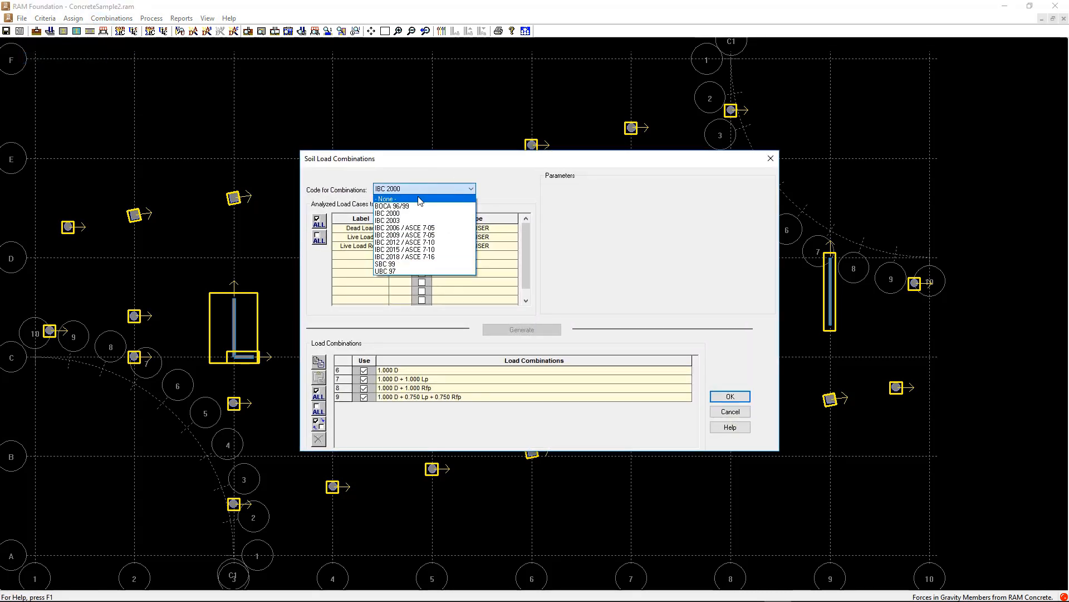
click(668, 263)
click(731, 412)
Step: Review the spread footing geometry assignment options for length, width, thickness and reinforcement, and cancel without assigning them
click(47, 18)
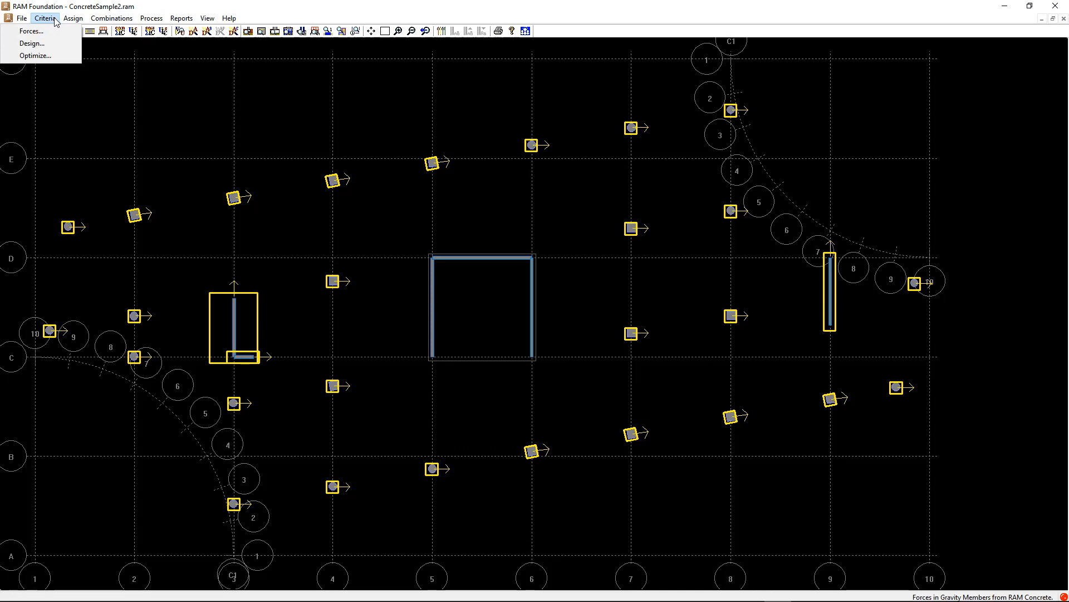
mouse_move(73, 19)
mouse_move(71, 55)
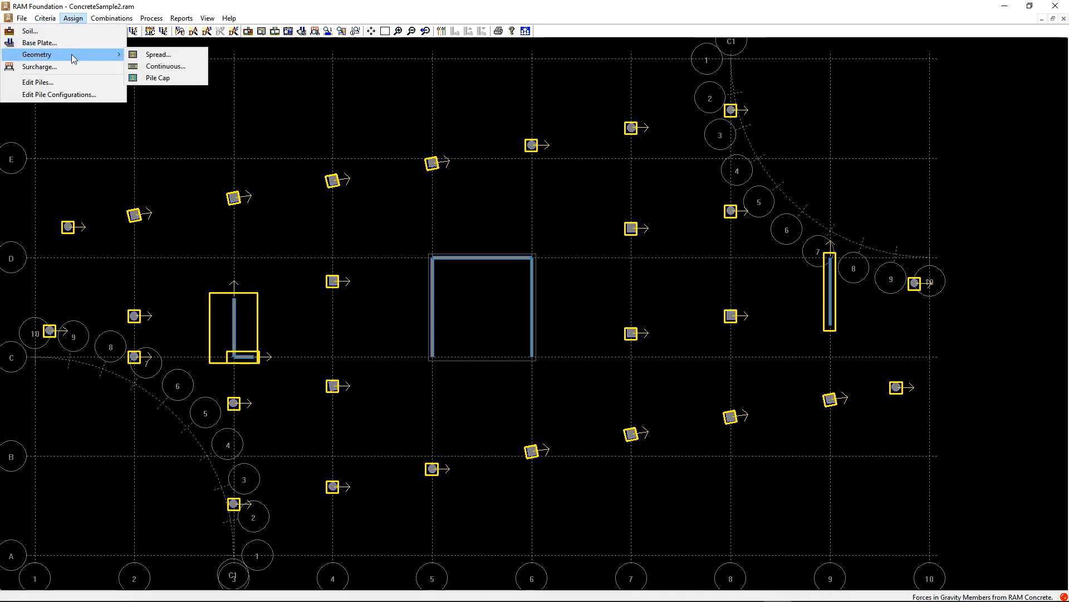
click(139, 54)
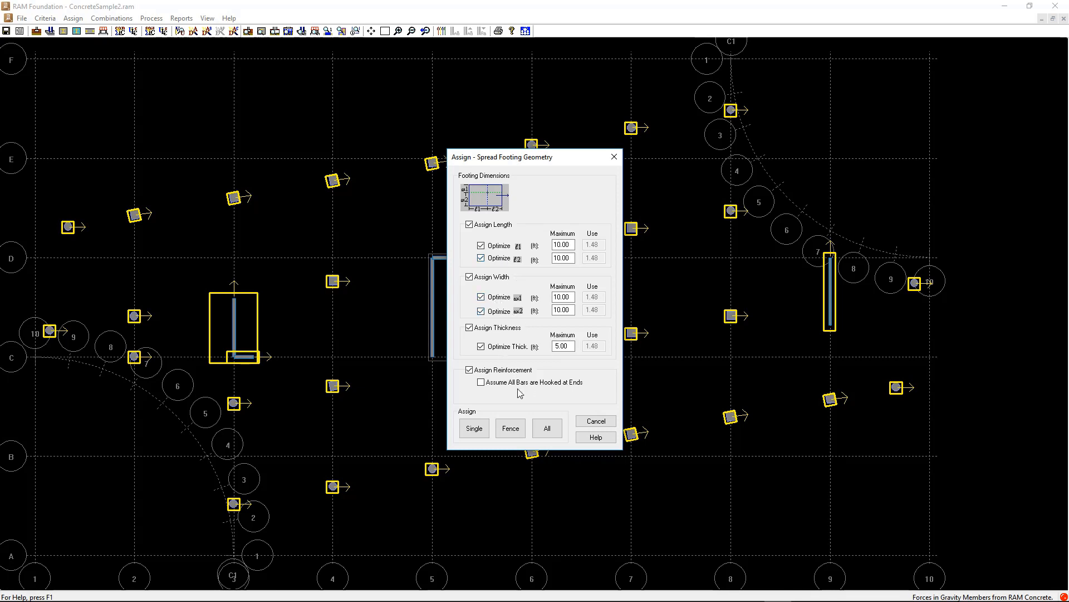
click(474, 428)
click(596, 421)
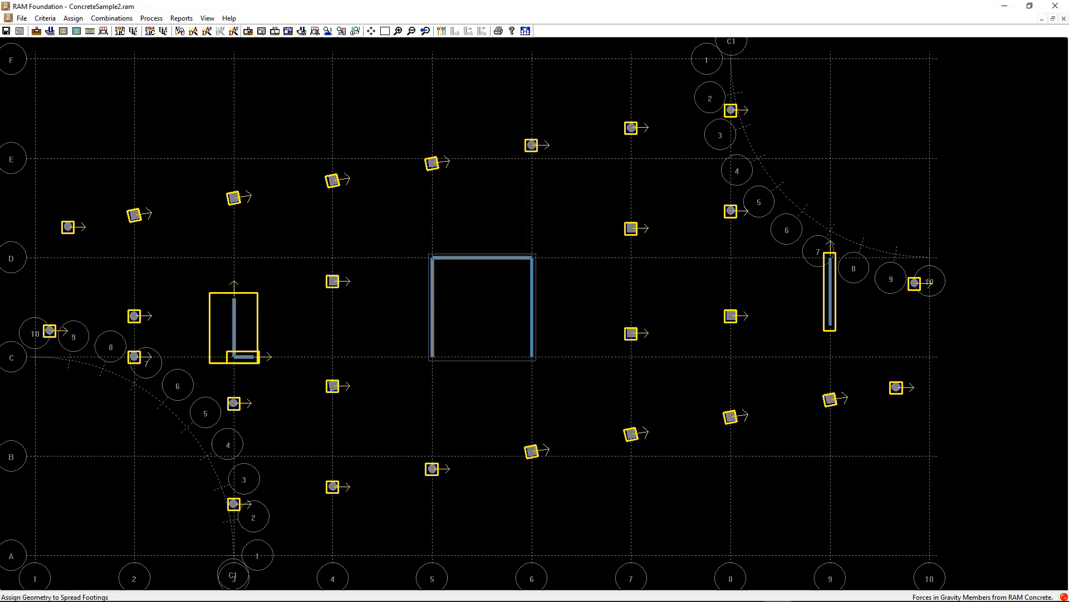
Step: Run the design for all spread footings
click(133, 20)
mouse_move(152, 19)
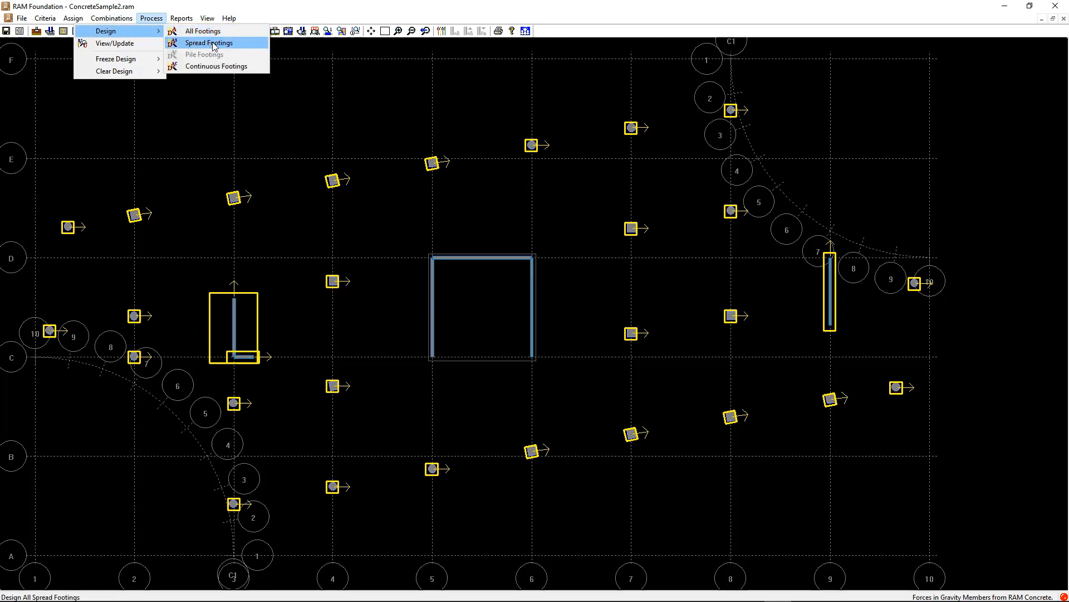
click(220, 42)
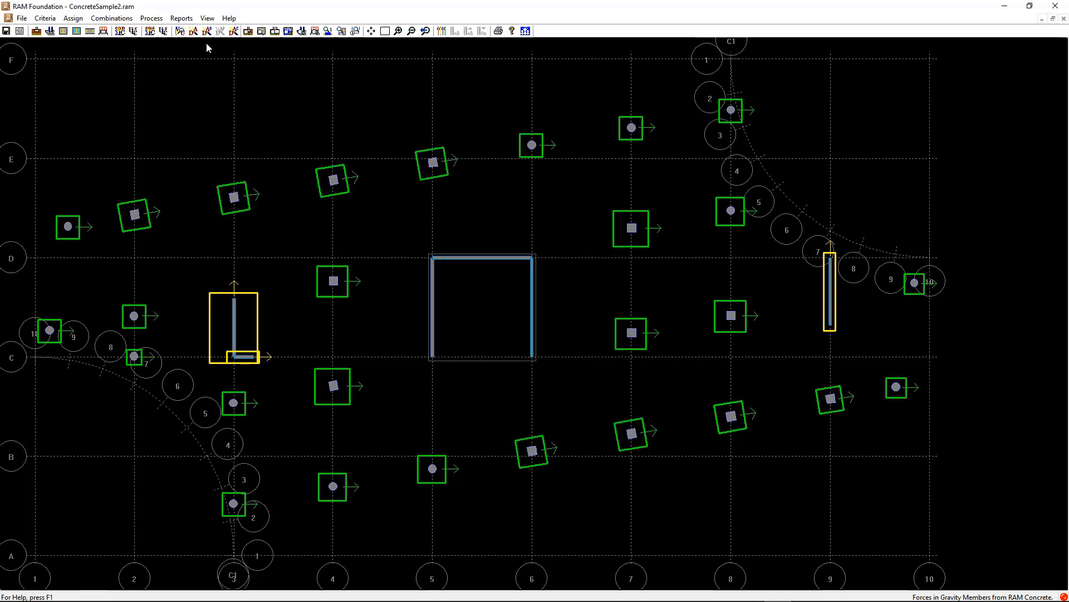
Step: Freeze the design of all designed foundations and dismiss the warnings
click(156, 19)
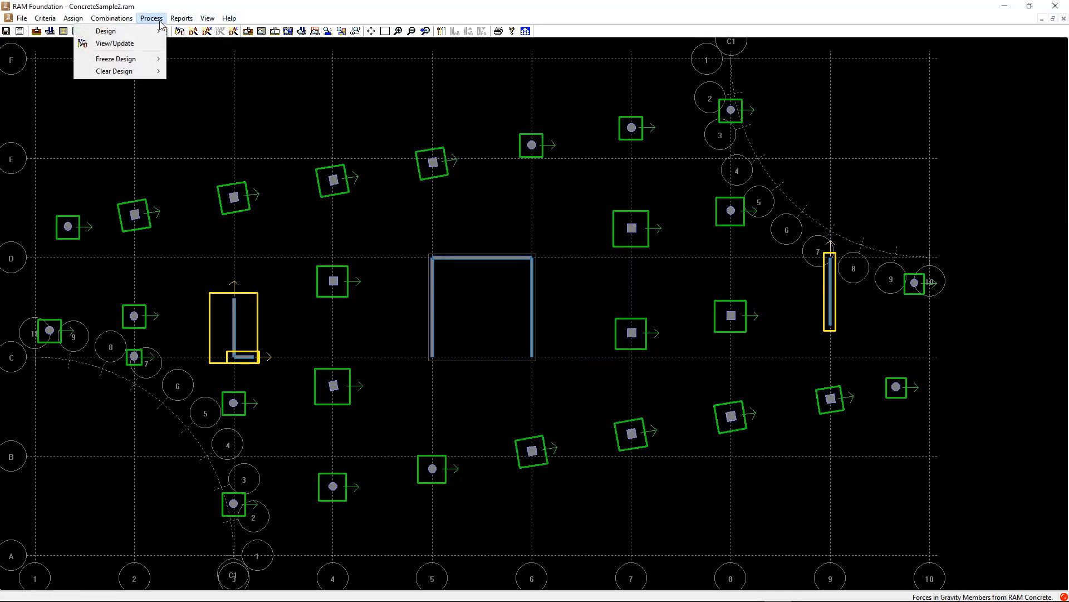
mouse_move(148, 59)
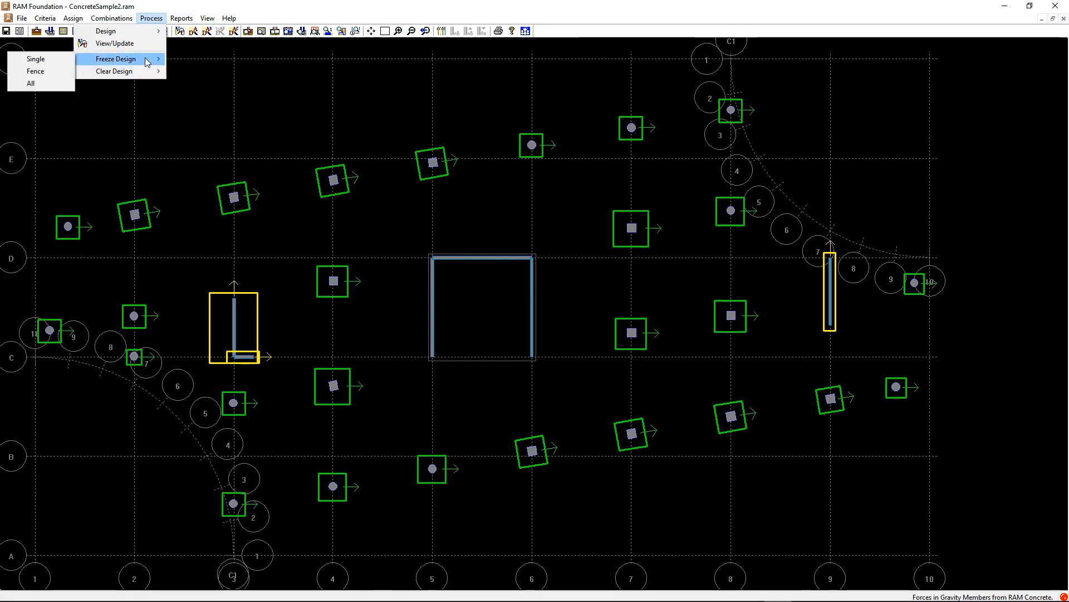
click(51, 84)
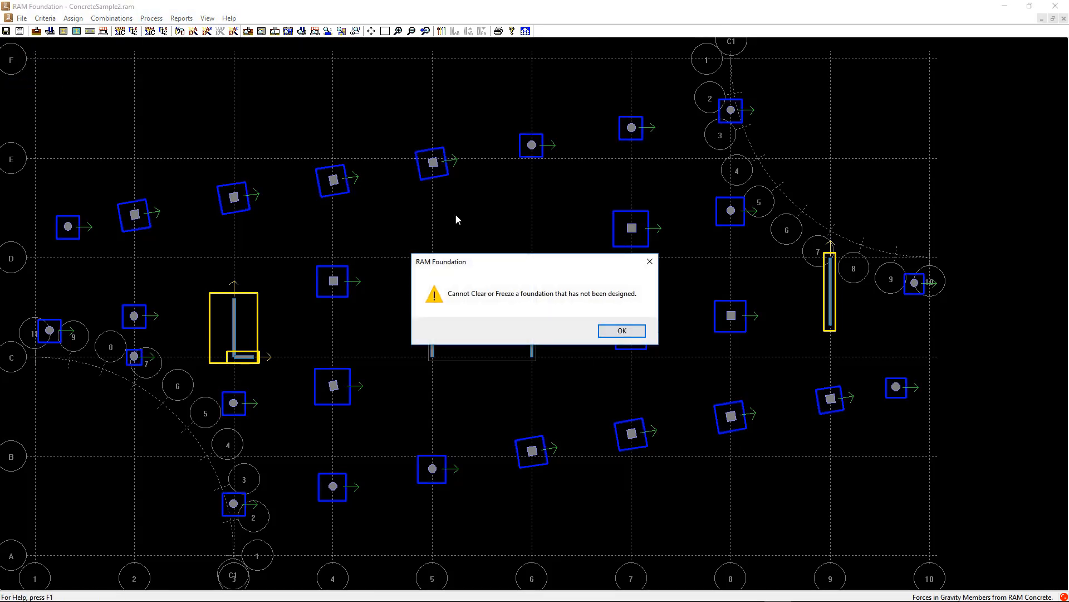
click(622, 331)
click(621, 331)
click(624, 331)
Step: Open View/Update for the spread footing on gridline 2 between gridlines D and E to inspect its results
click(143, 19)
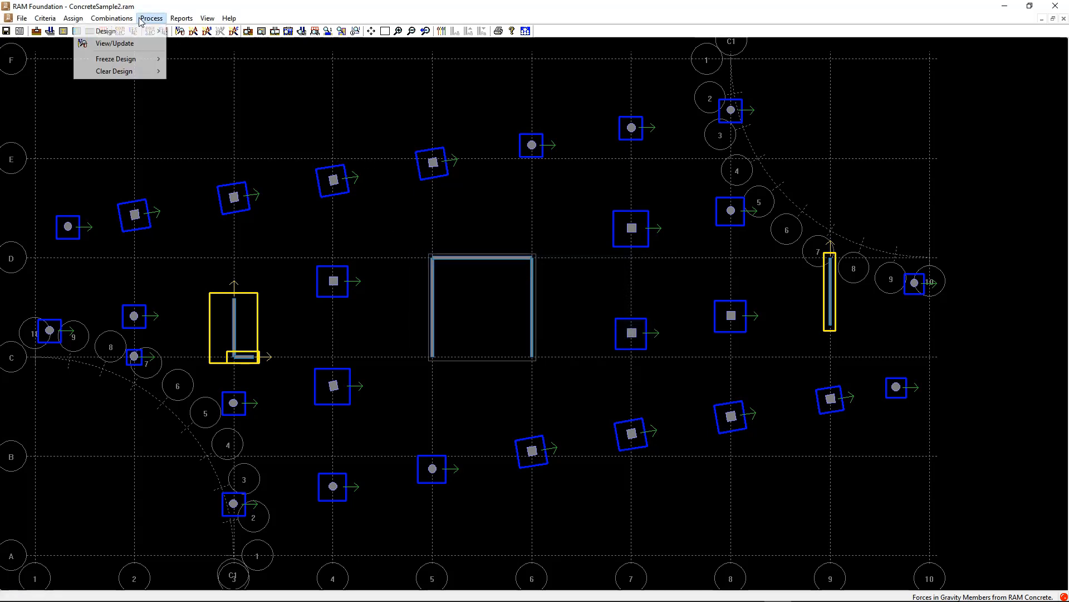
click(124, 43)
click(142, 209)
drag(171, 37, 559, 73)
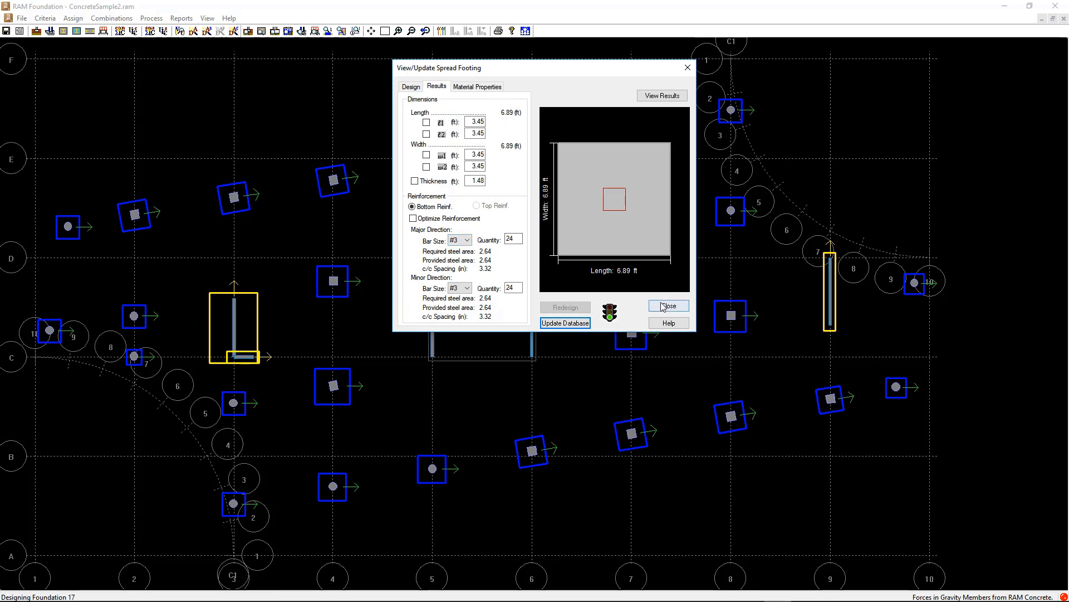
Step: Read through the selected footing's full Spread Footing Design report, including concrete capacity, reinforcement and soil capacity, and close it
click(659, 96)
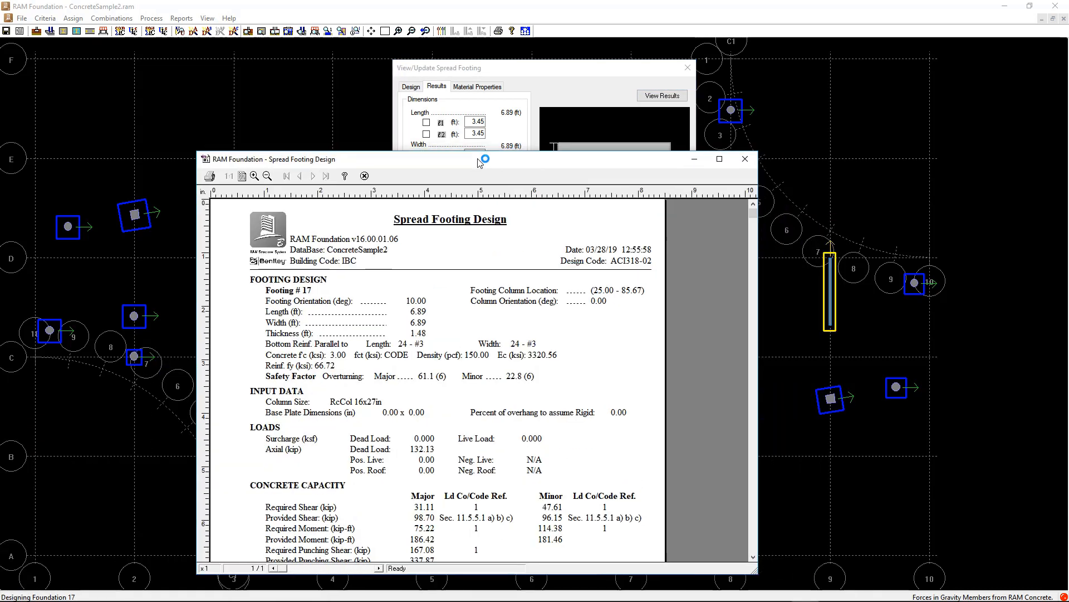
double_click(479, 158)
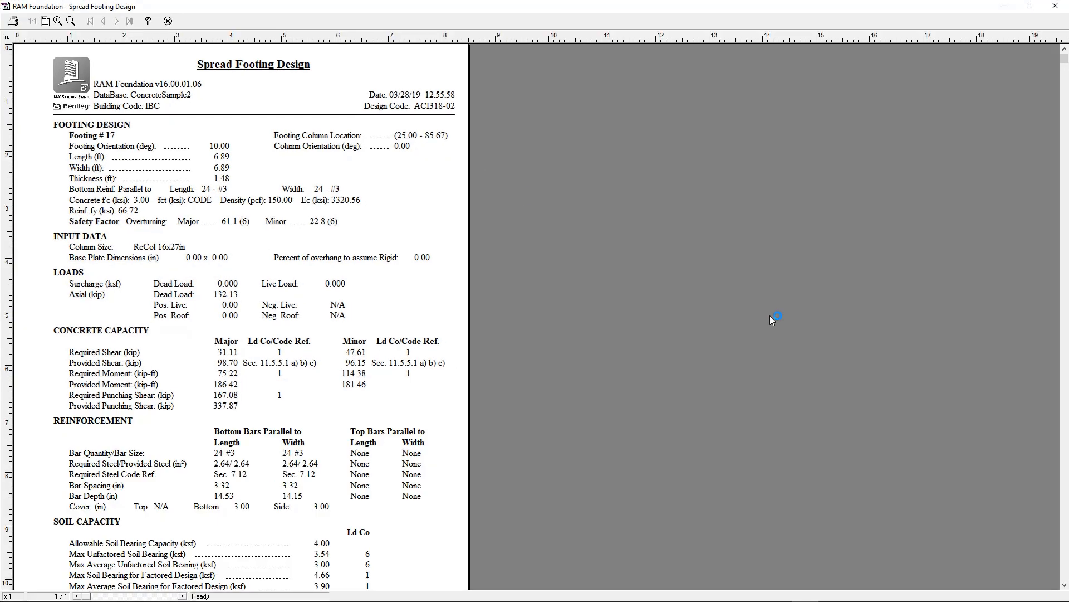
scroll(771, 317, down, 3)
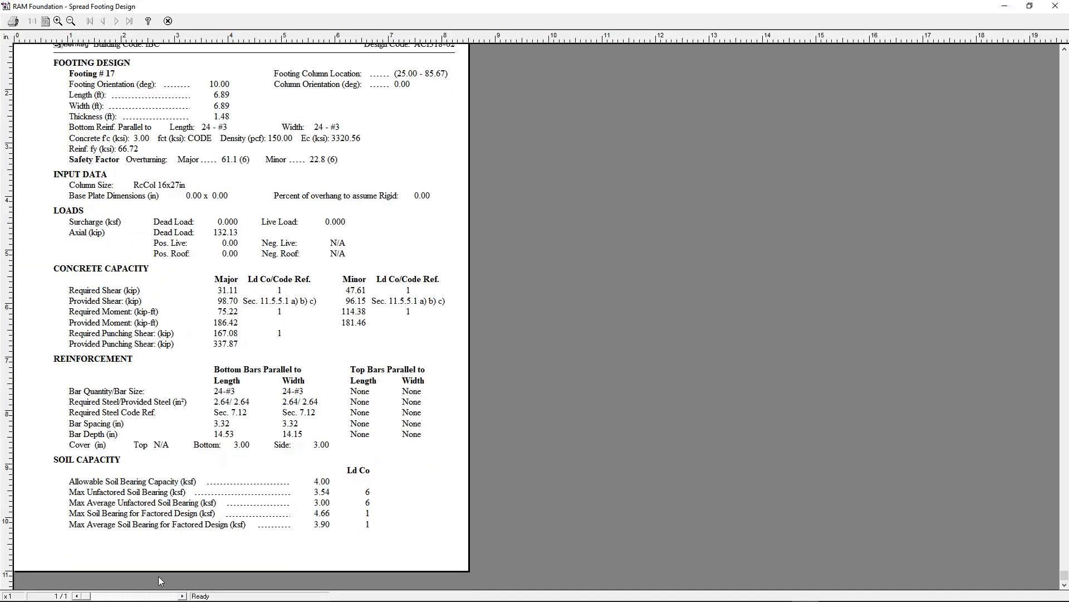
scroll(440, 530, up, 3)
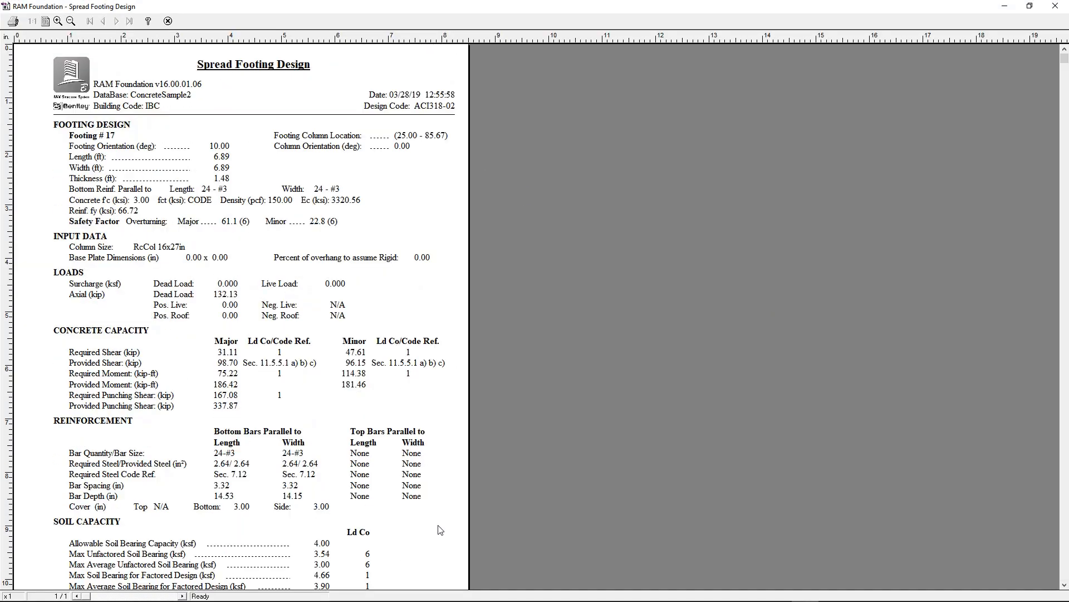
click(1057, 5)
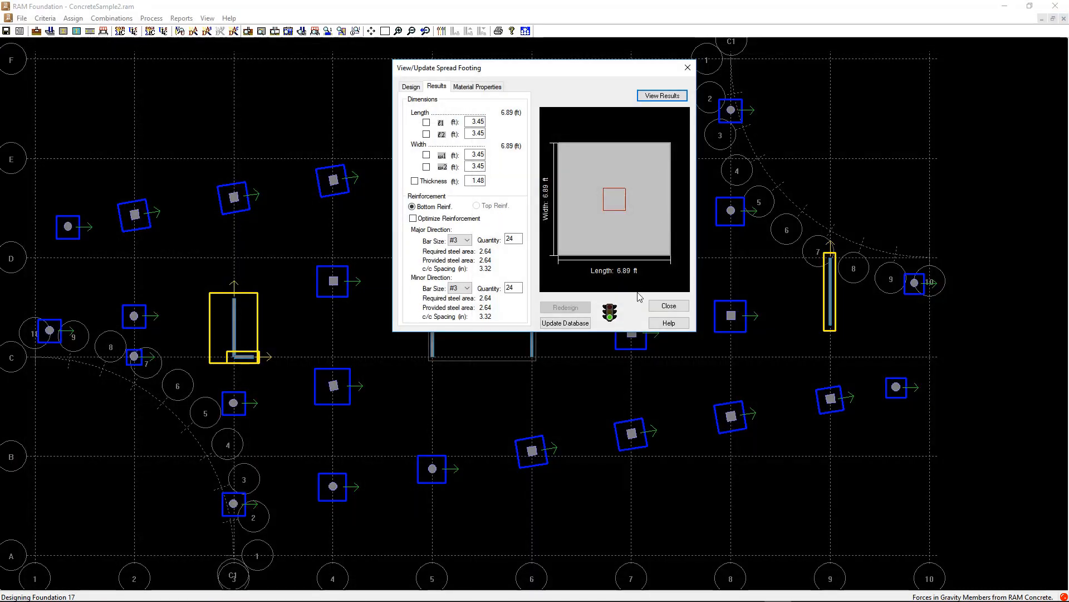
Step: Check the available bar sizes for the footing's major direction reinforcement, keep #3, and close the footing's results
click(466, 240)
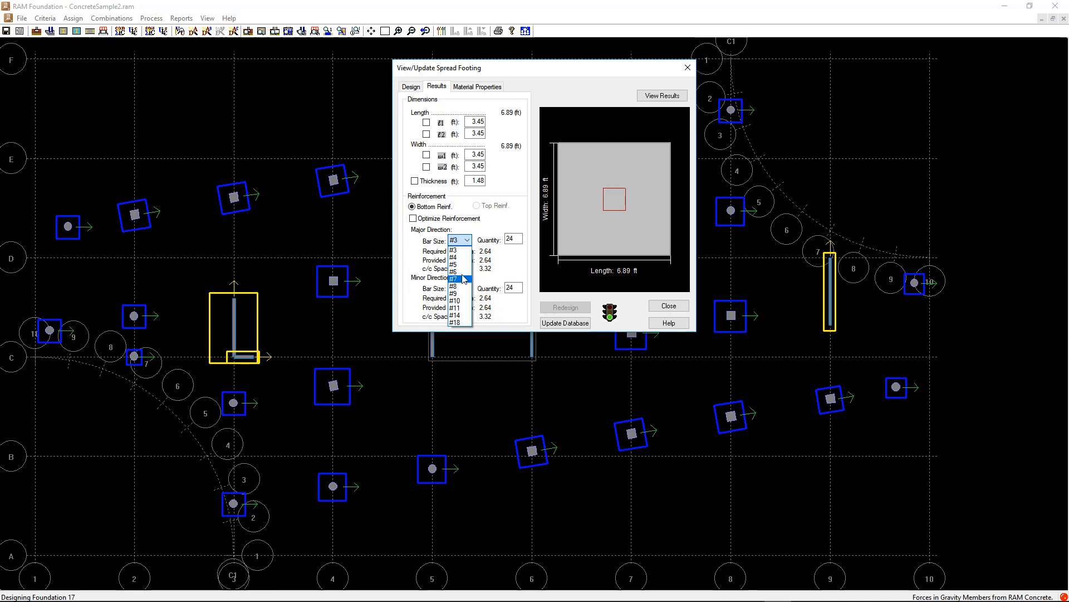
click(465, 248)
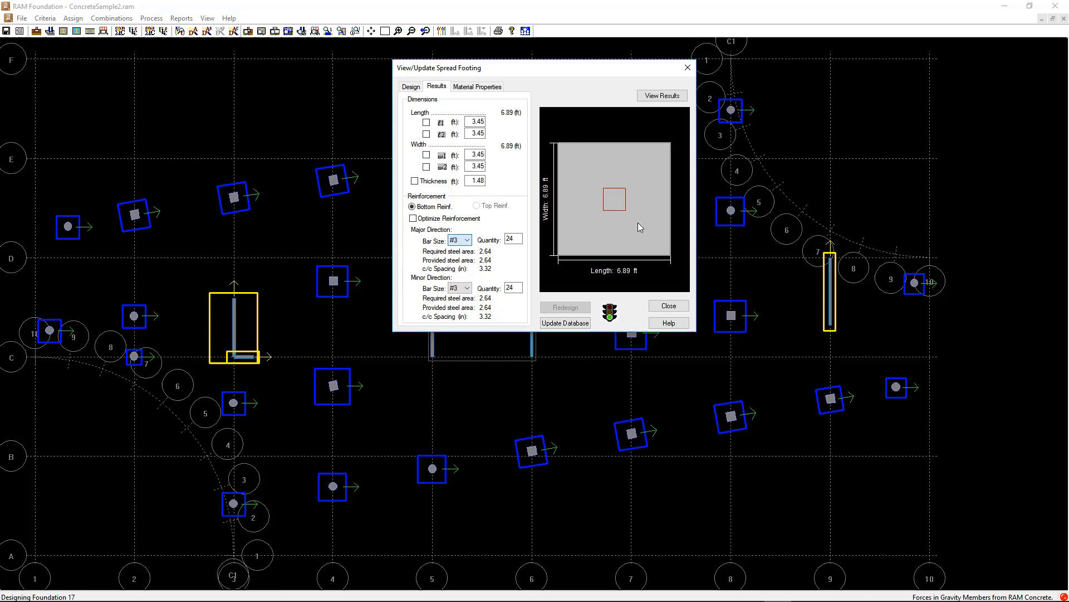
click(669, 306)
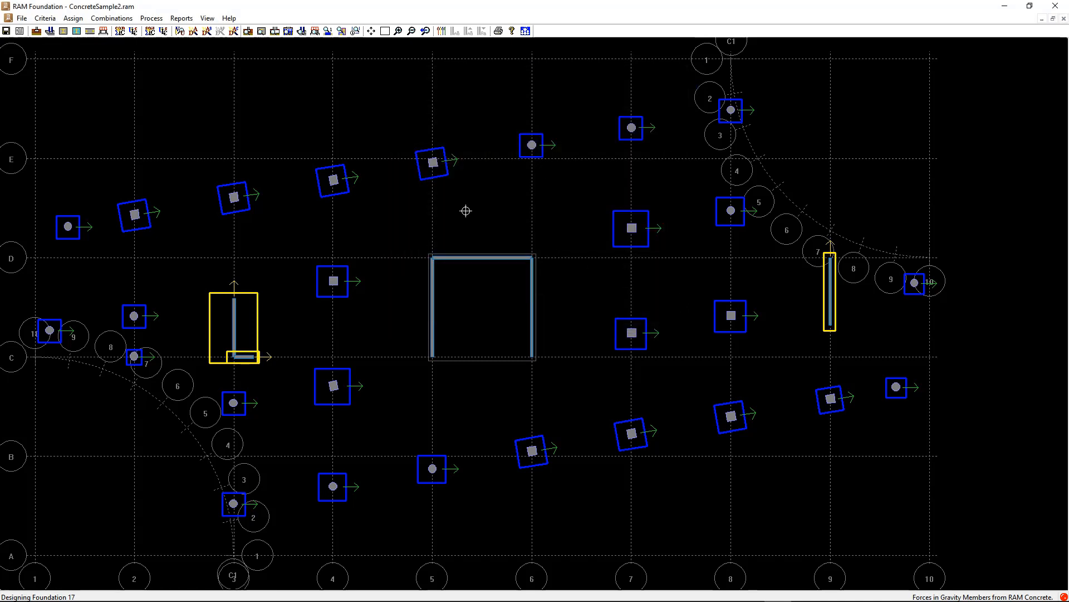
Step: Inspect the top and bottom reinforcement of the spread footing on gridline 3 between gridlines A and B, and close its results
click(235, 505)
drag(185, 35, 543, 122)
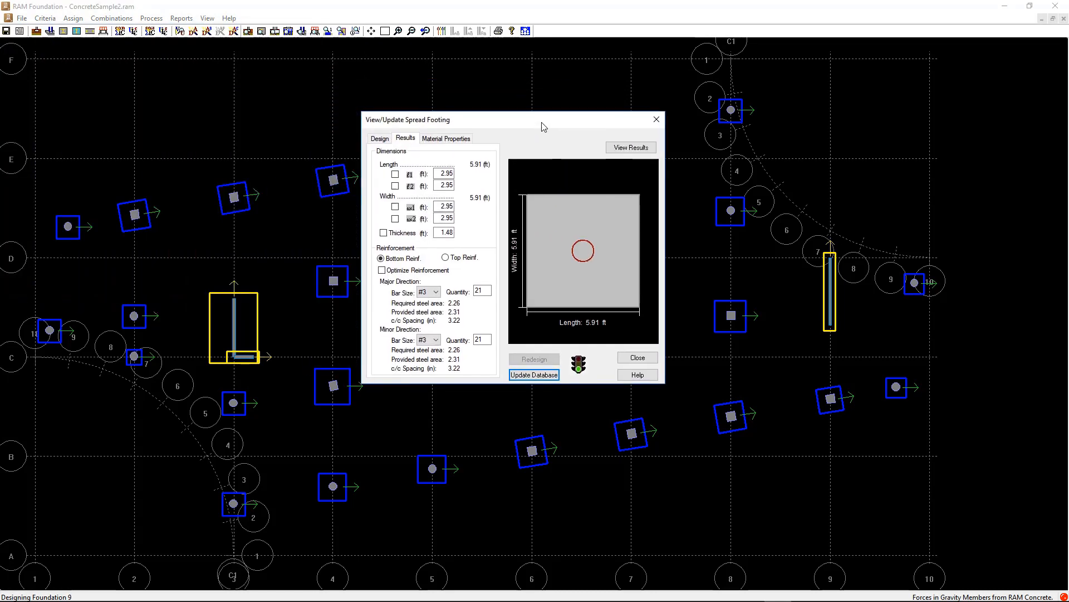
click(447, 260)
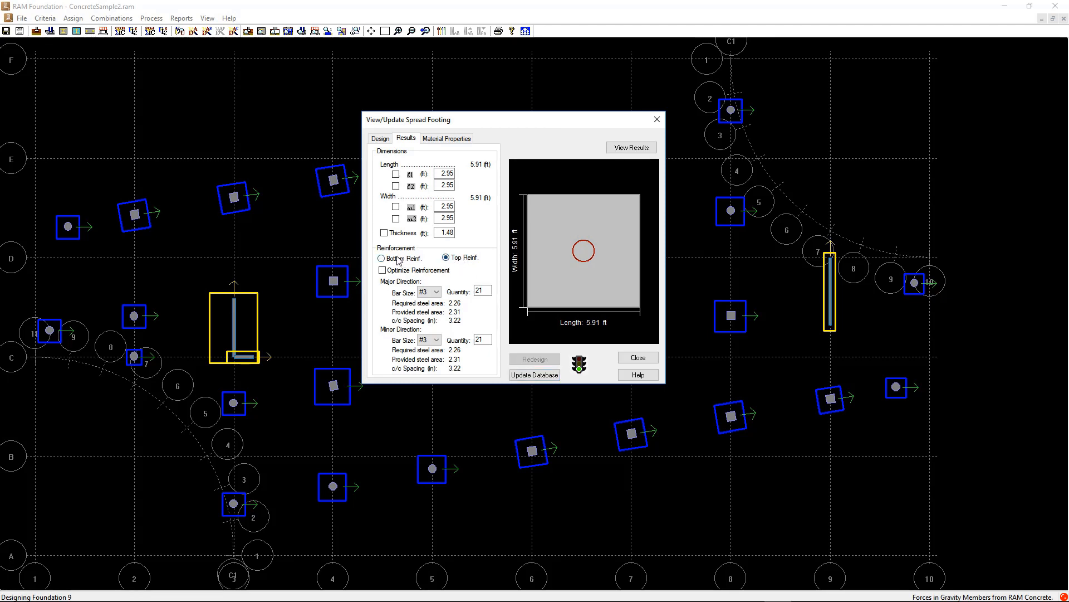
click(457, 259)
click(638, 358)
Step: Open the Spread Footing Design Summary report on screen and bring its window fully into view
click(182, 17)
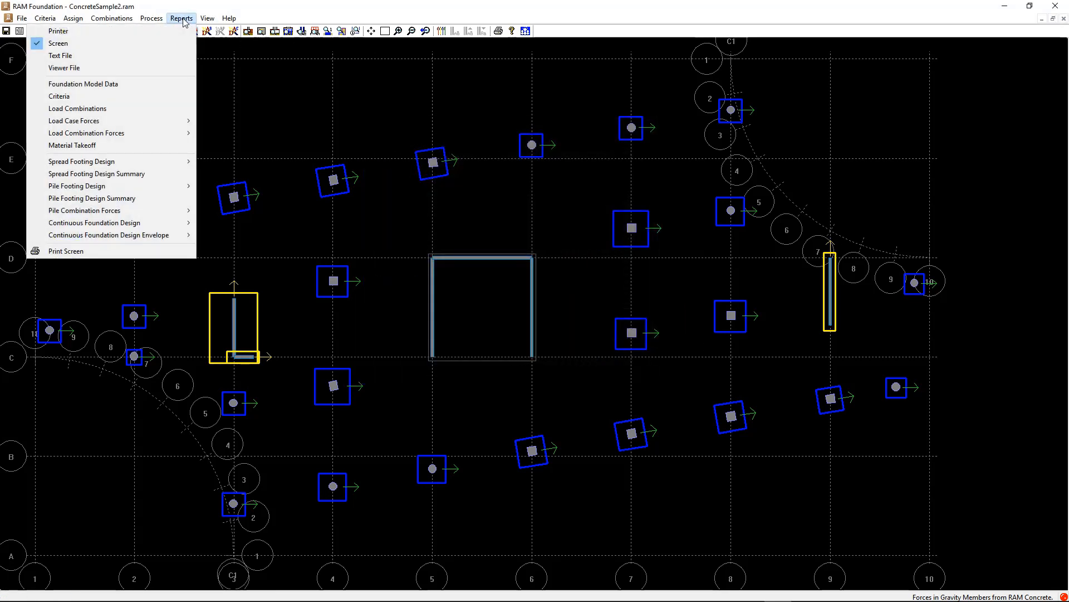
click(122, 173)
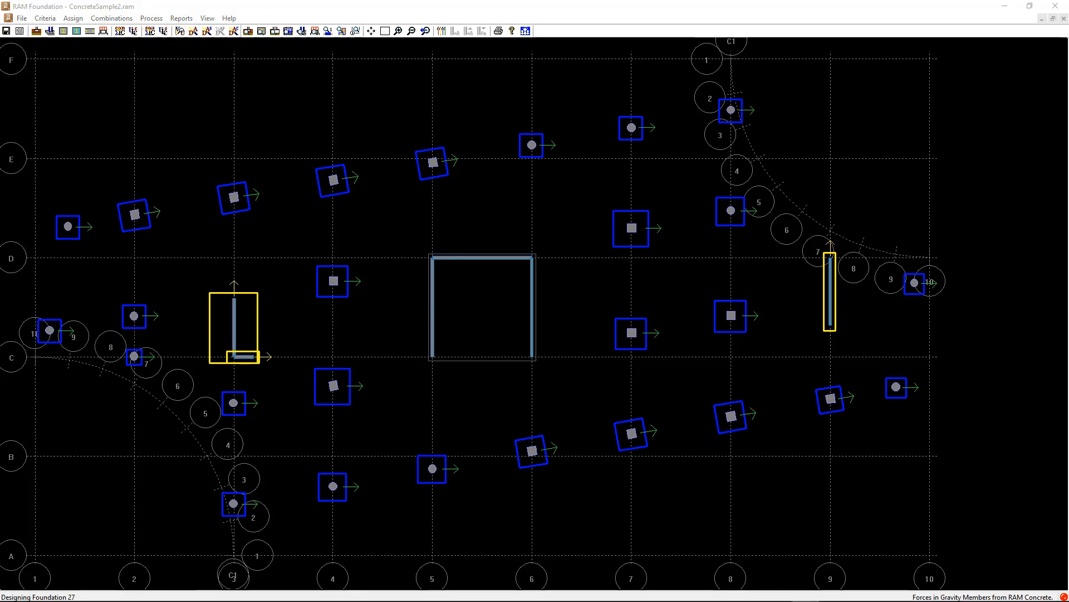
drag(505, 601, 495, 84)
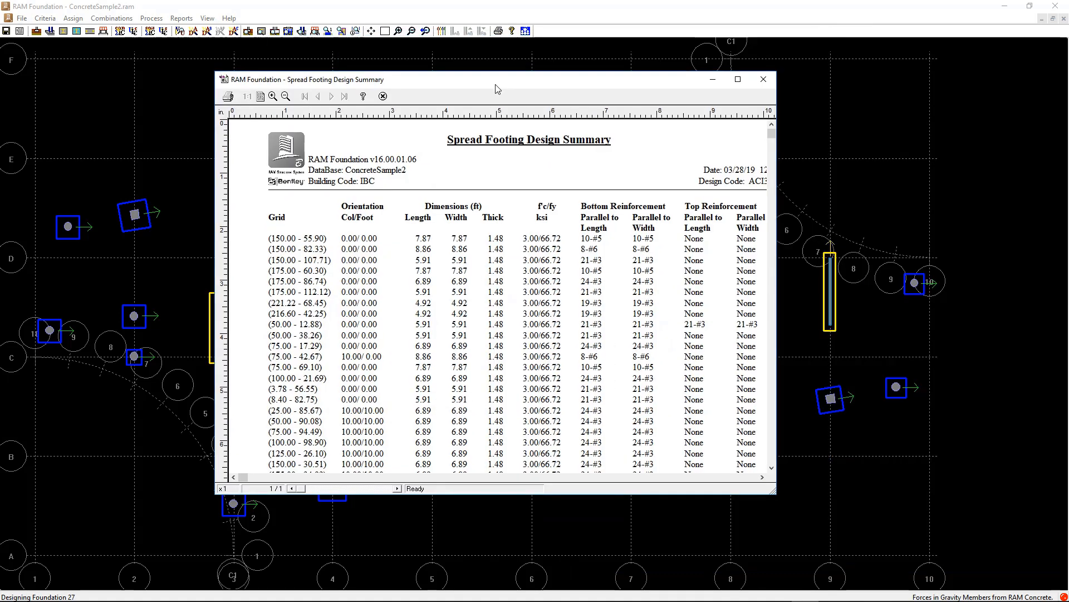
Step: Review the Spread Footing Design Summary at full-screen size and close the report
double_click(495, 84)
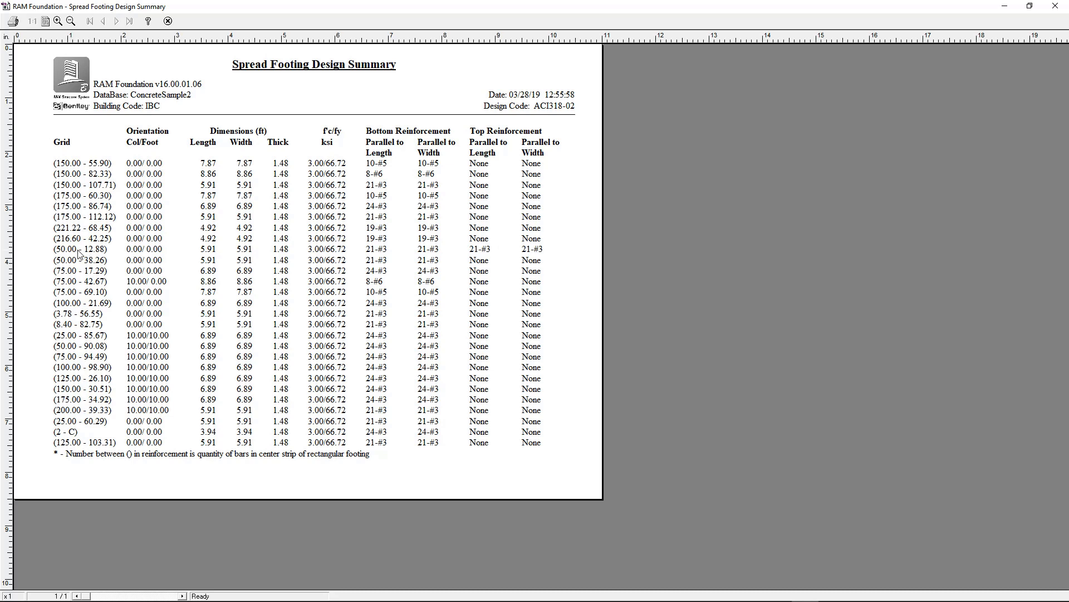
drag(624, 10, 440, 155)
click(707, 150)
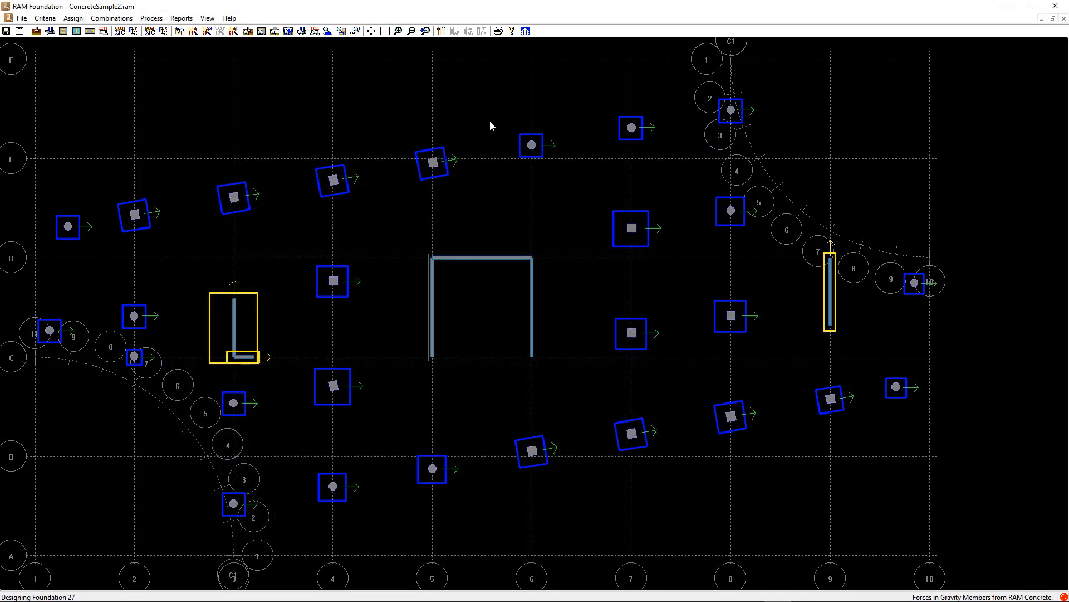
Step: Save the foundation model and exit RAM Foundation to return to RAM Manager
click(6, 31)
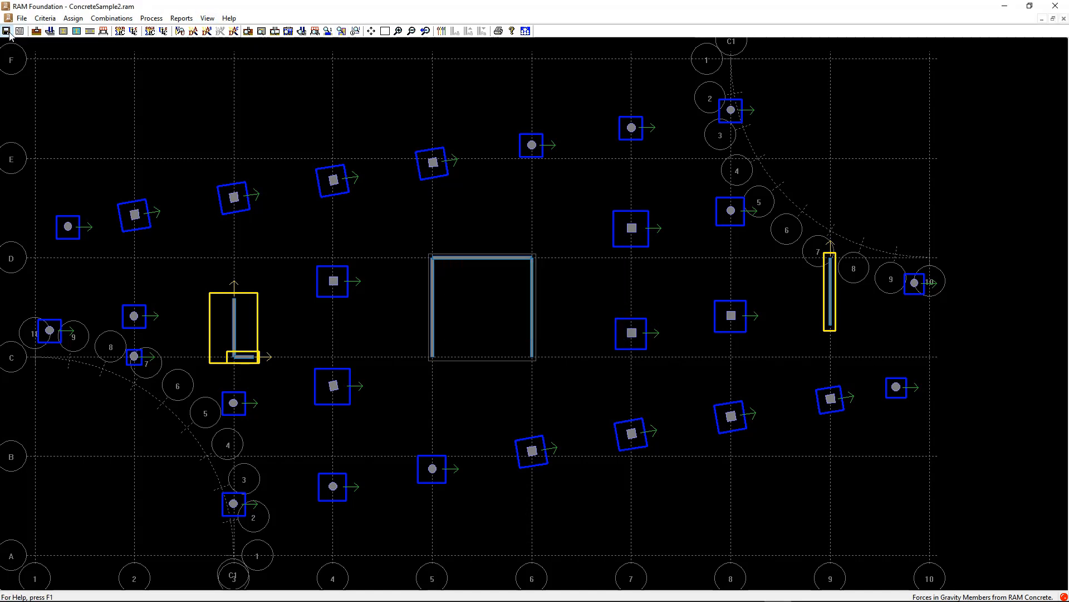
click(1061, 8)
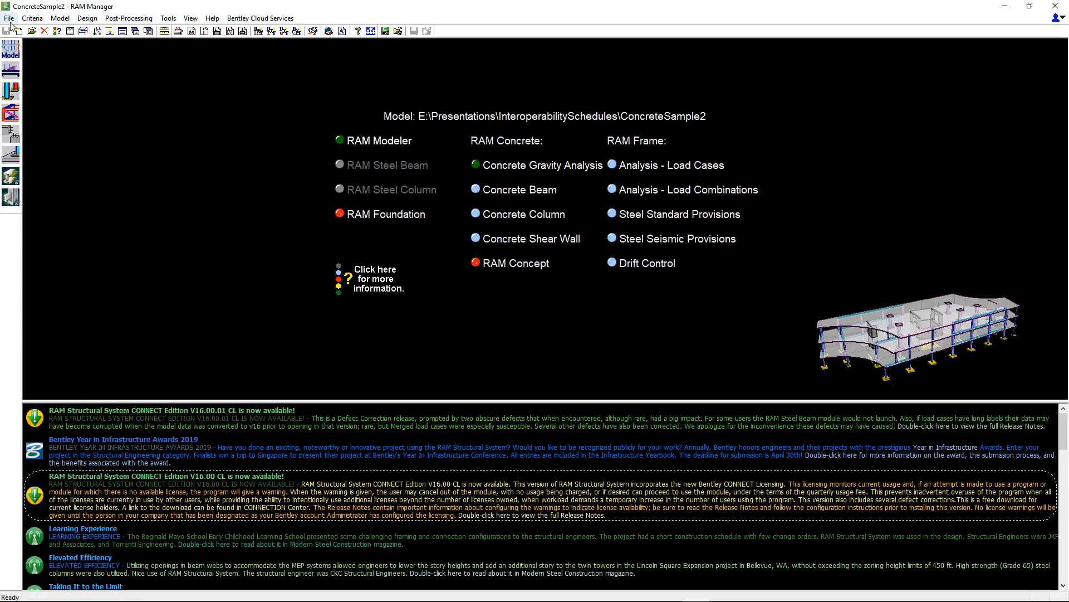
Step: Check the Export Reinforcement setting in the ISM options and close them without changes
click(10, 21)
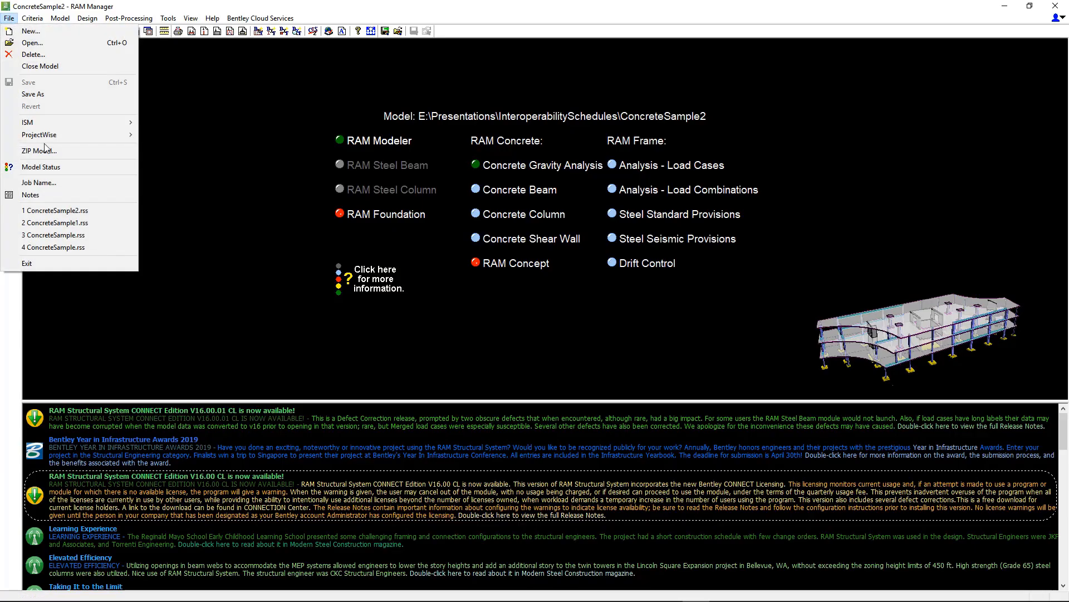
mouse_move(104, 123)
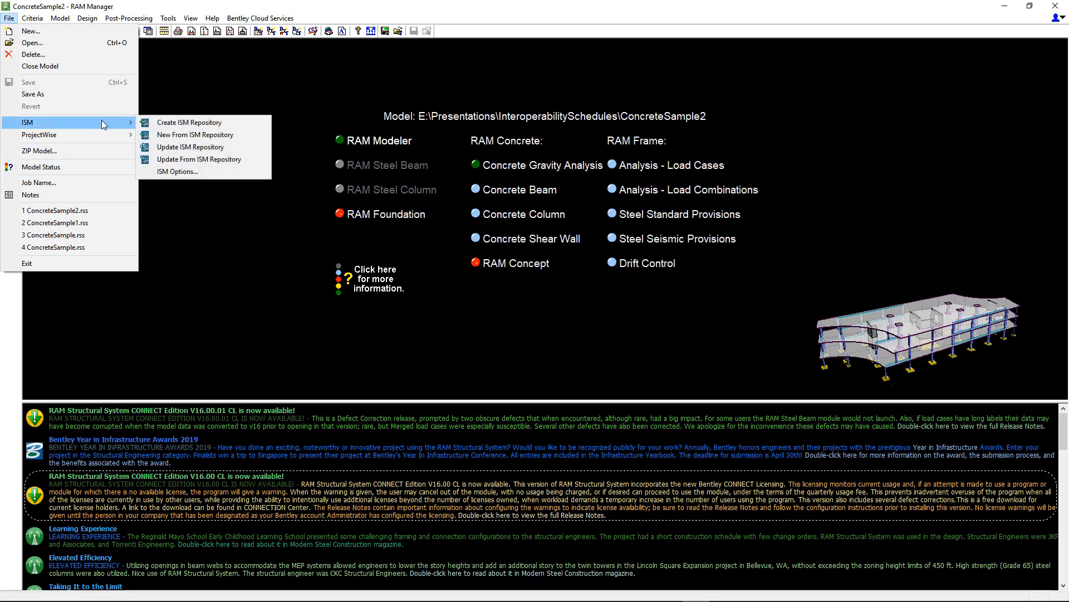
click(178, 171)
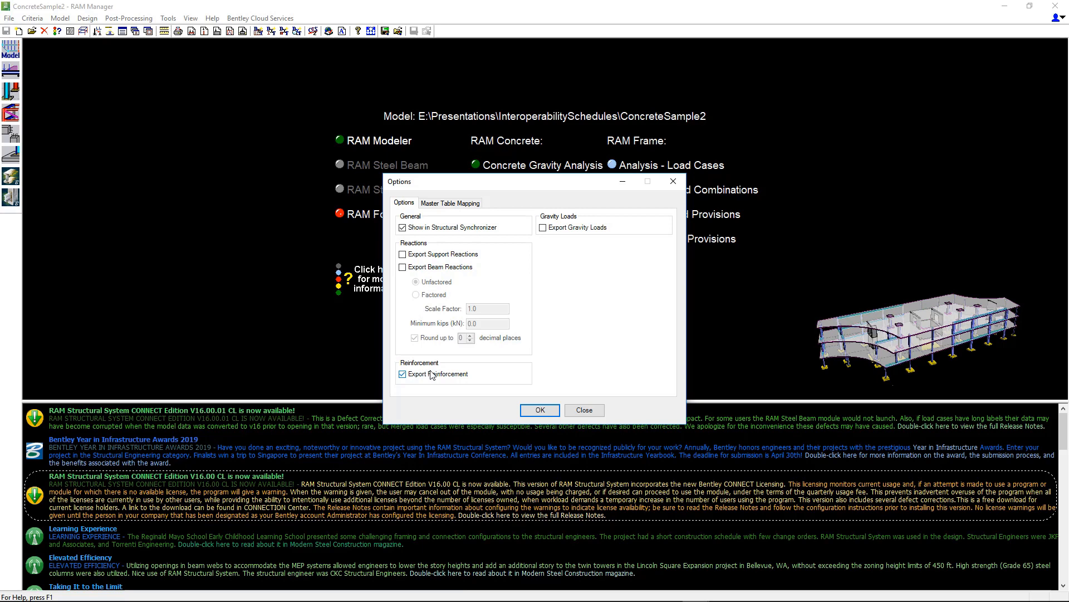
click(583, 410)
Step: Create an ISM repository of the model named ConcreteSample.ism.dgn, keeping the default mapping settings
click(9, 17)
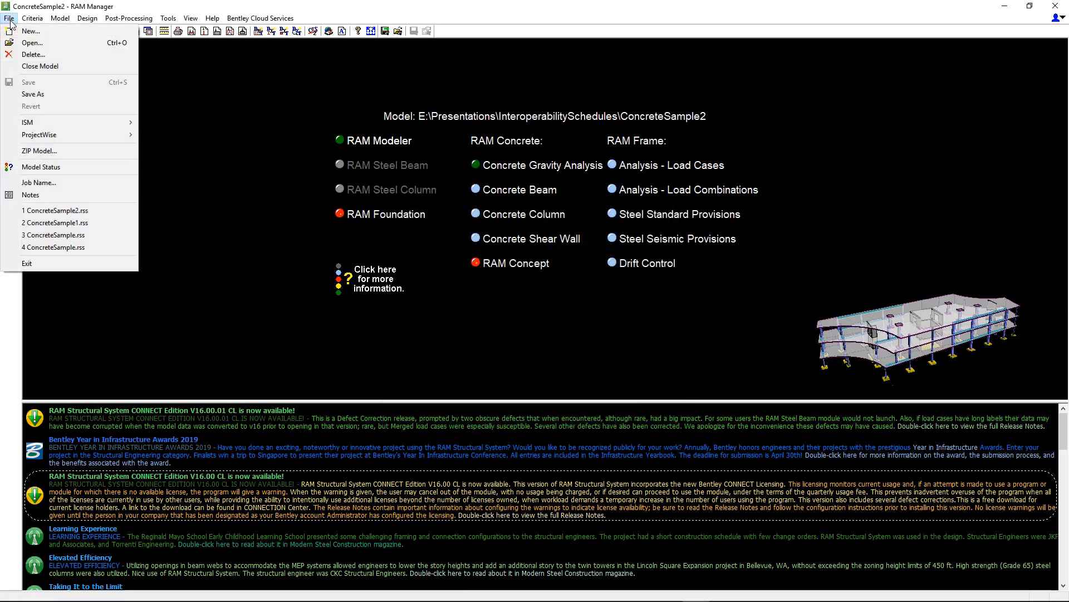
mouse_move(71, 129)
click(184, 122)
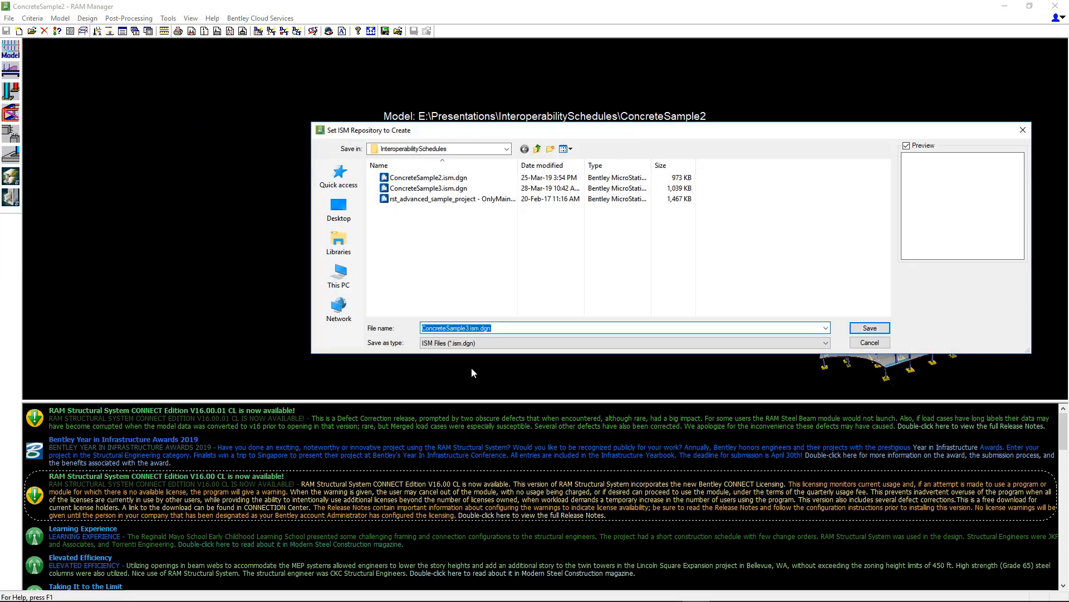
click(469, 330)
key(BackSpace)
click(887, 332)
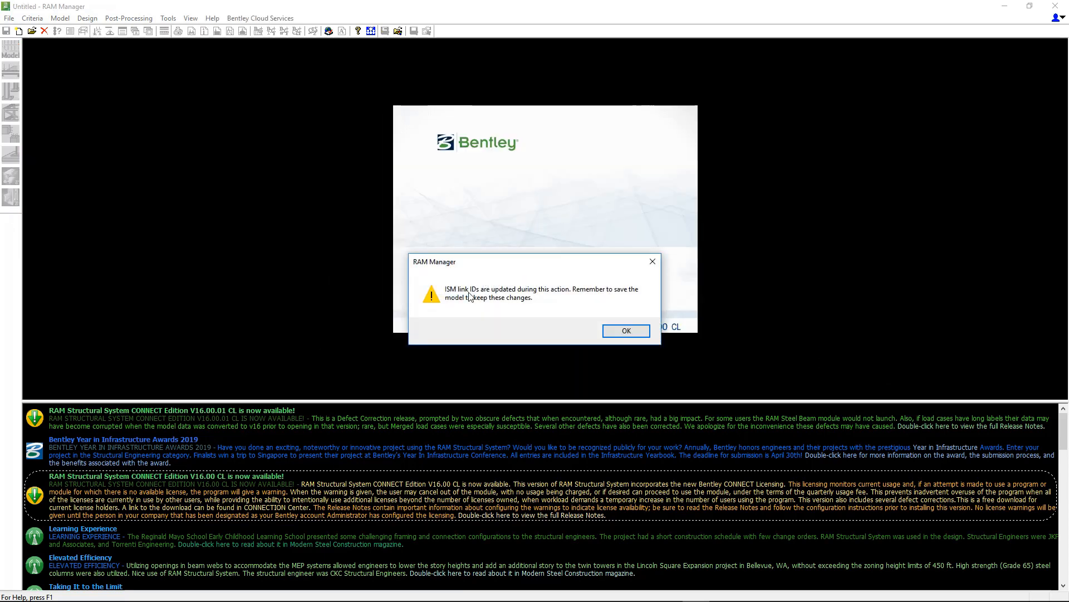
click(627, 331)
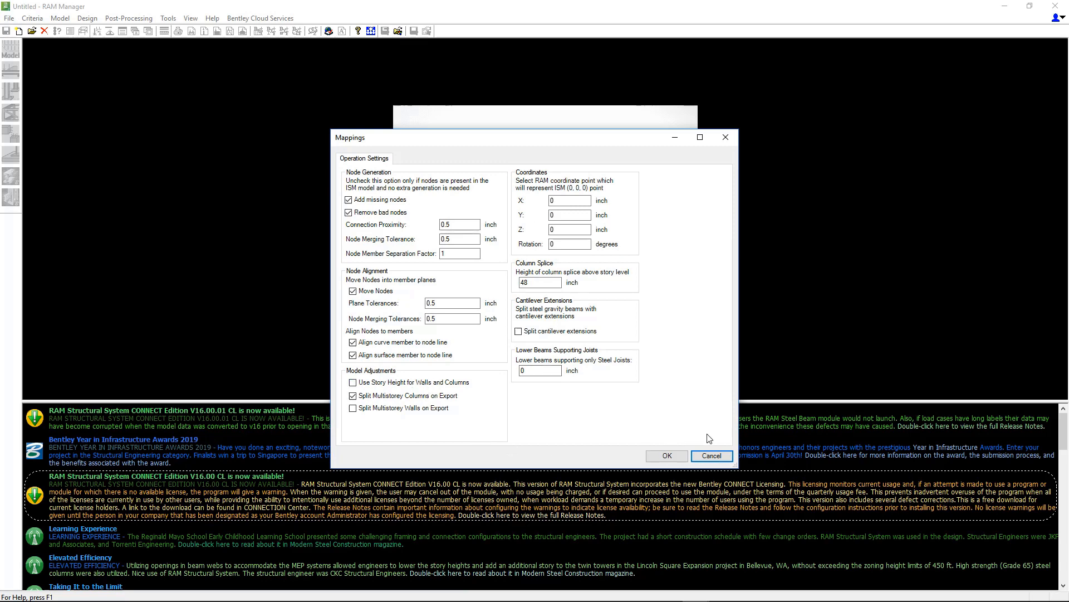
click(676, 456)
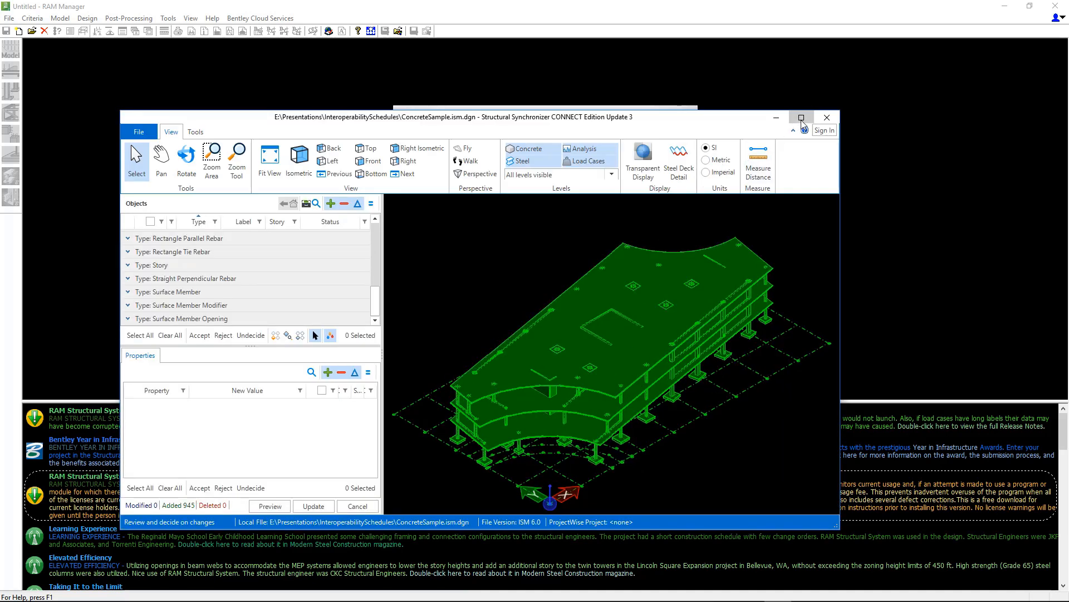
Step: Enlarge Structural Synchronizer, display the model transparently, and examine the reinforcement inside a footing and its column
click(802, 120)
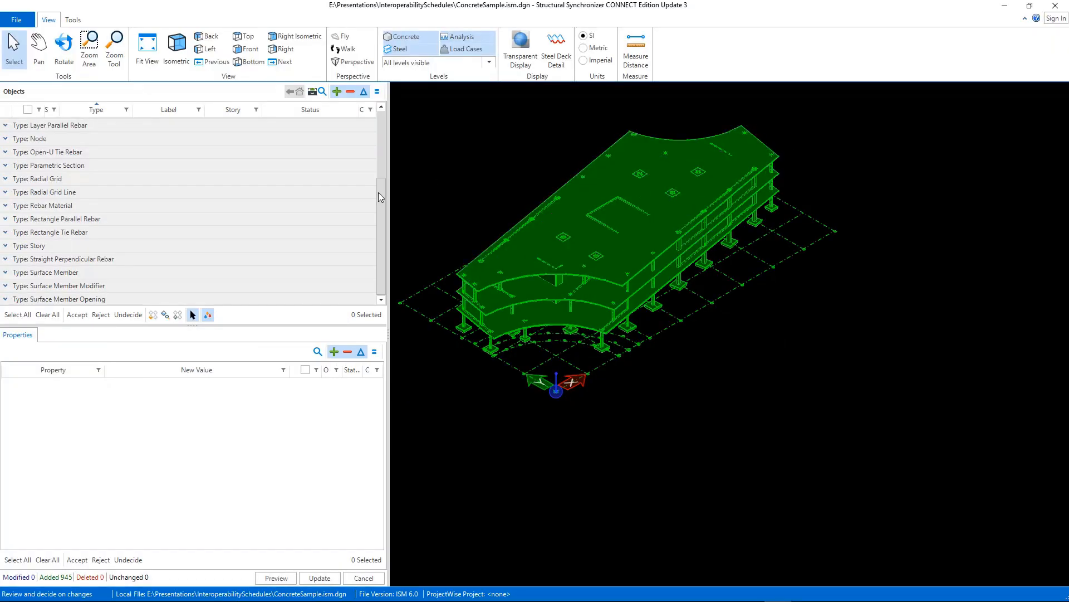
drag(378, 203, 389, 235)
click(519, 64)
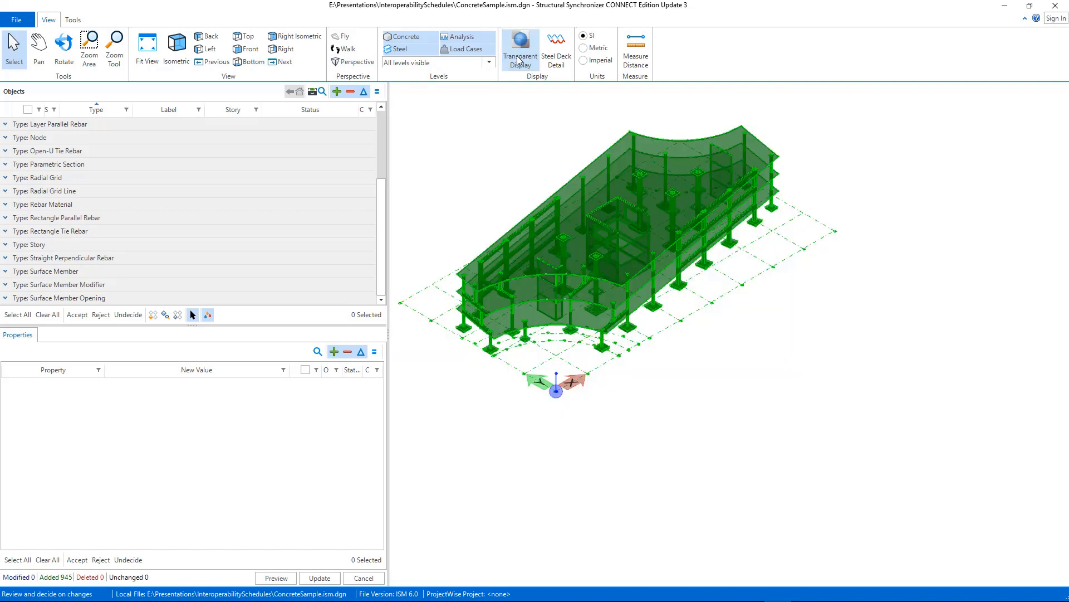
scroll(489, 351, up, 5)
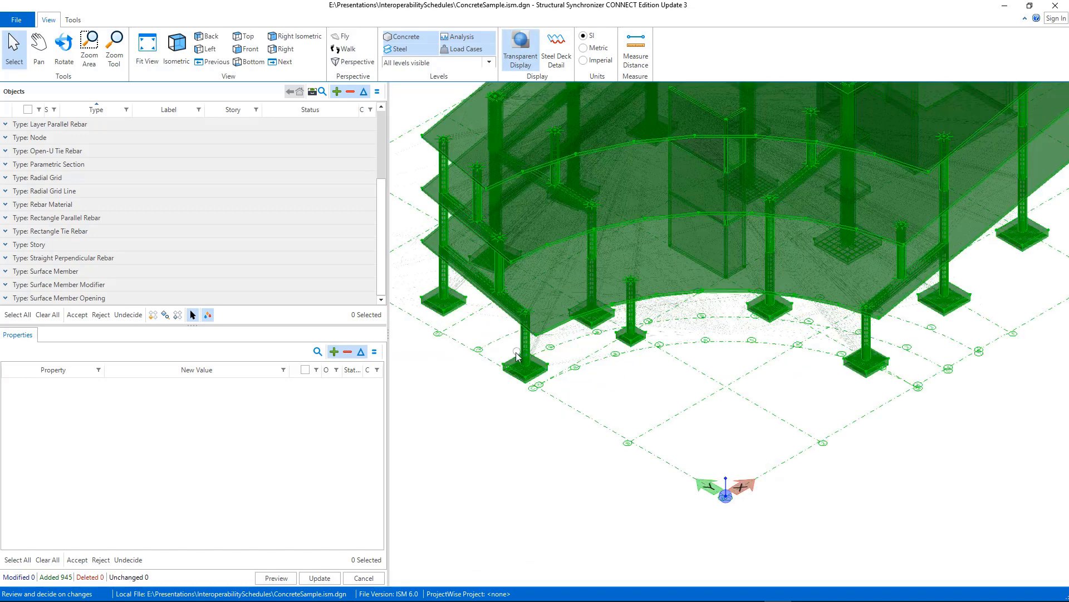
scroll(560, 510, up, 3)
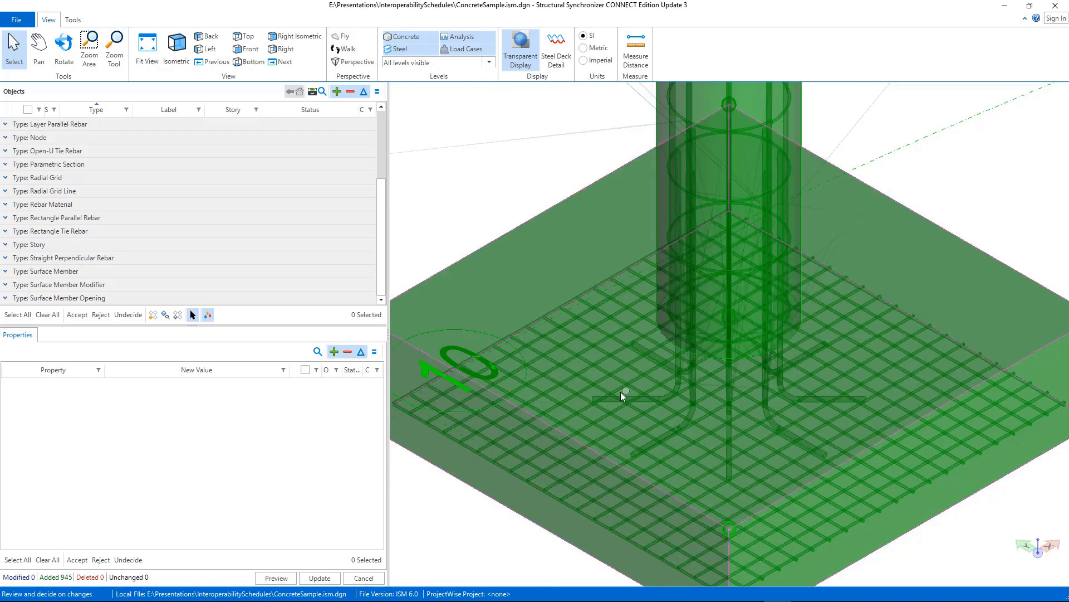
scroll(630, 394, down, 8)
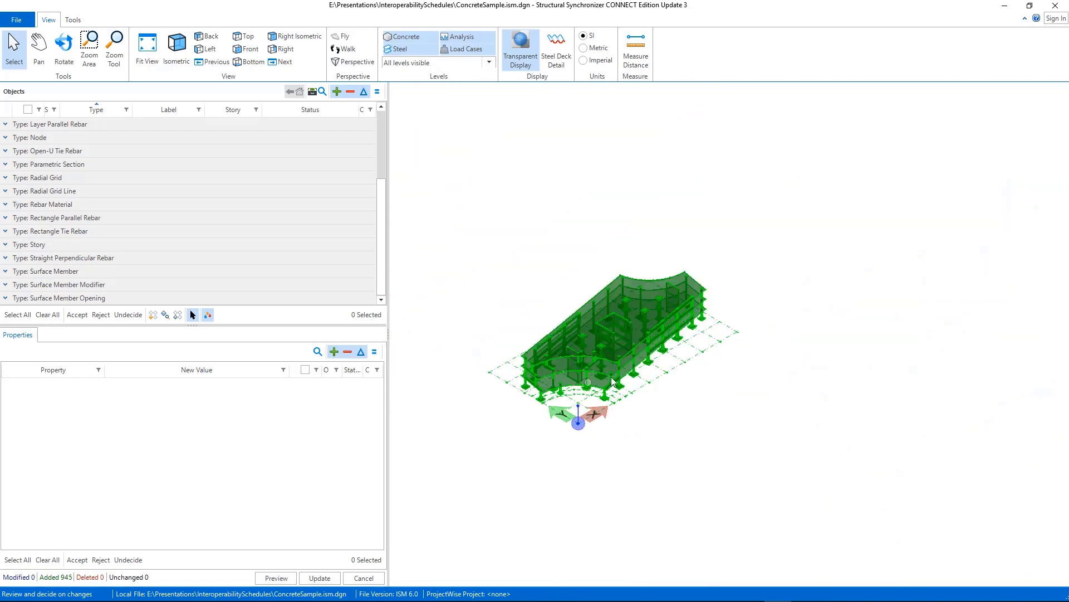
Step: Update the repository with the added objects using the commit message "Initial RSS Foundation Design"
click(328, 580)
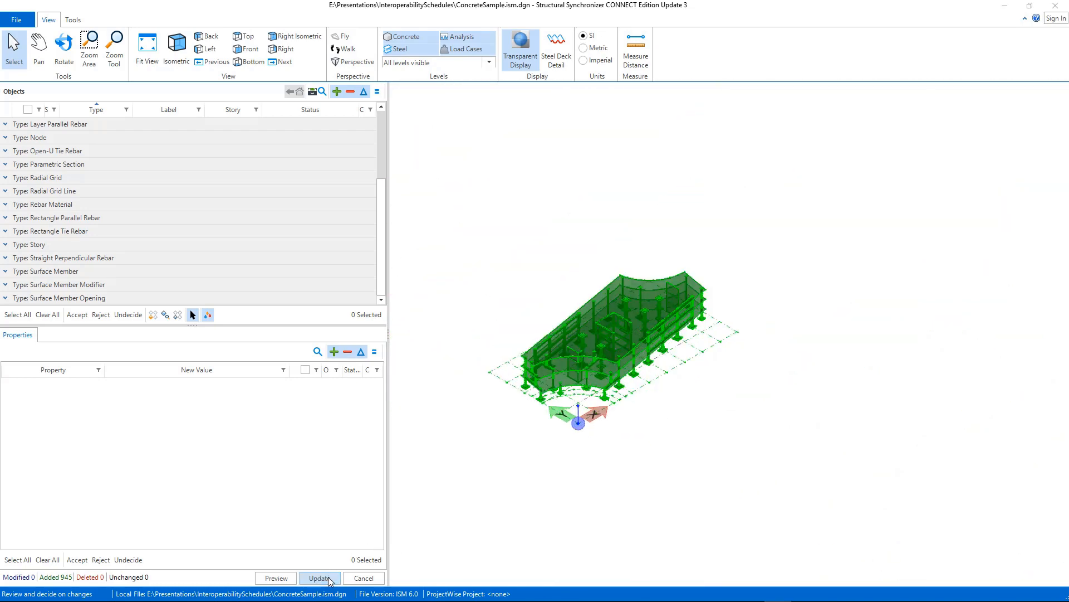
text(INitial)
key(BackSpace)
key(BackSpace)
key(BackSpace)
key(BackSpace)
key(BackSpace)
key(BackSpace)
text(Initia)
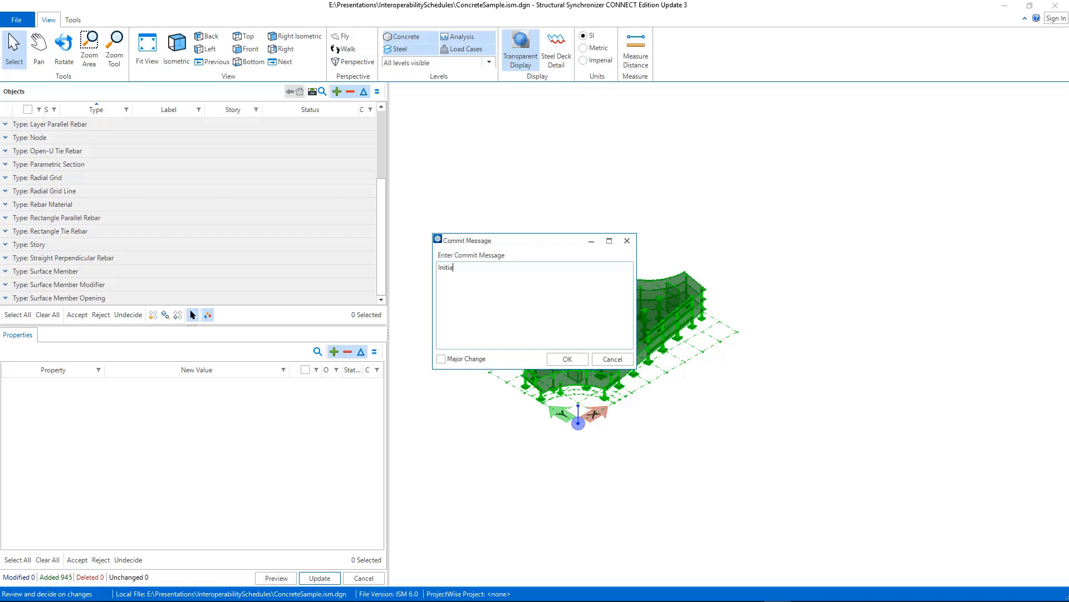
text(l RSS Foundation Design)
click(579, 359)
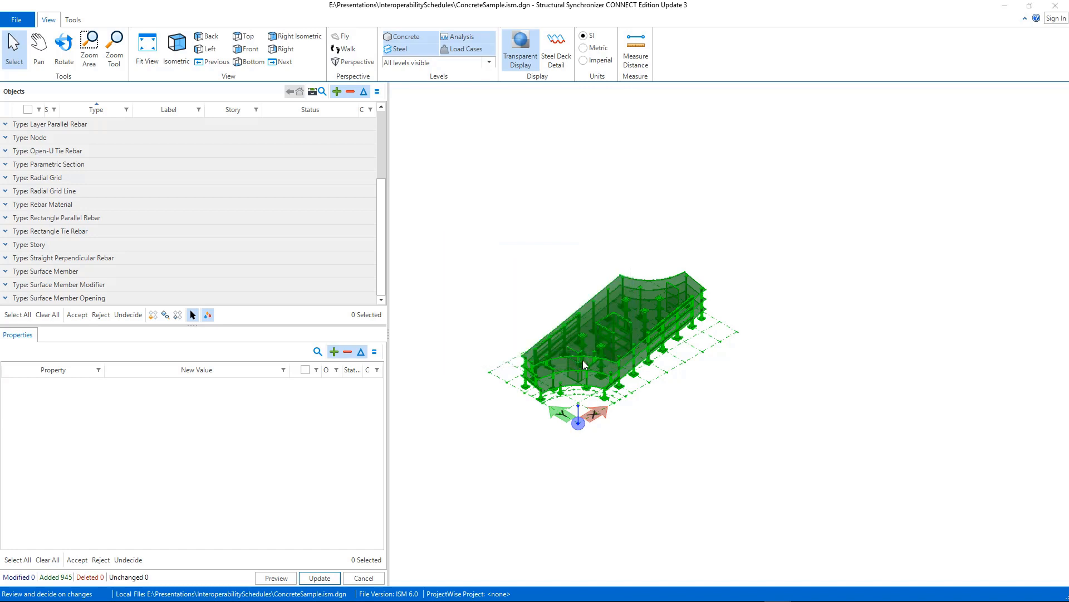
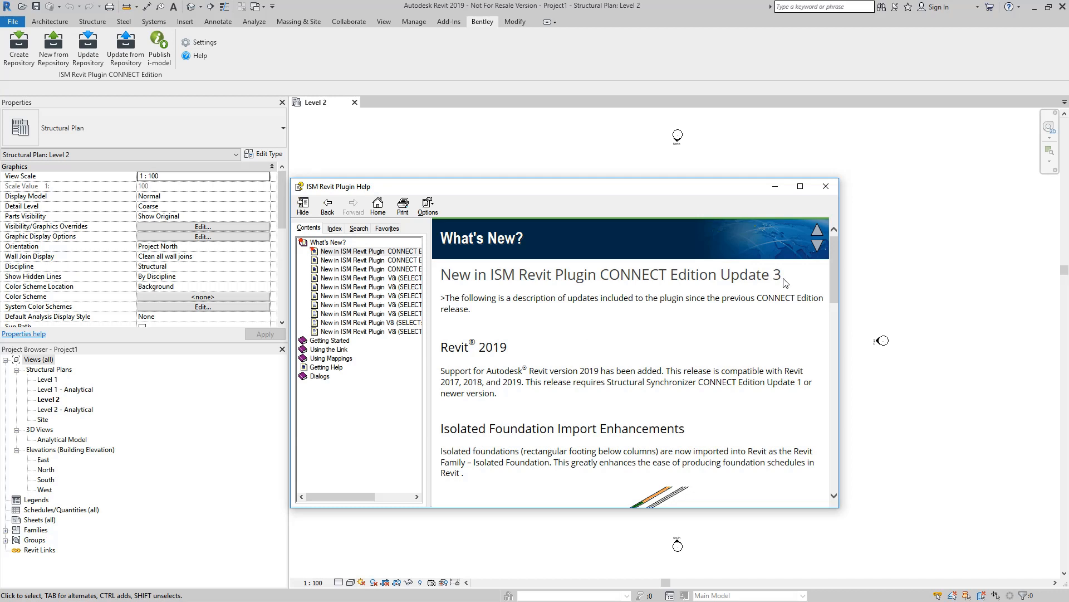
Step: In Revit, read the ISM Revit Plugin CONNECT Edition Update 3 help topic on isolated foundation import and reinforcement, and close it
drag(786, 281, 559, 276)
click(673, 327)
scroll(677, 329, down, 3)
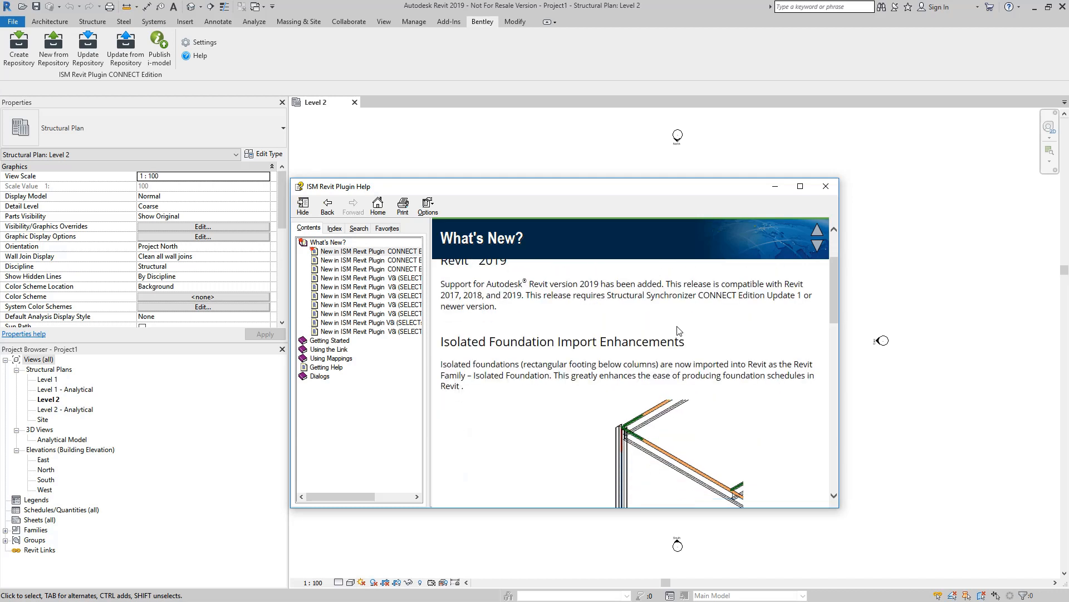
drag(441, 340, 551, 347)
scroll(677, 371, down, 10)
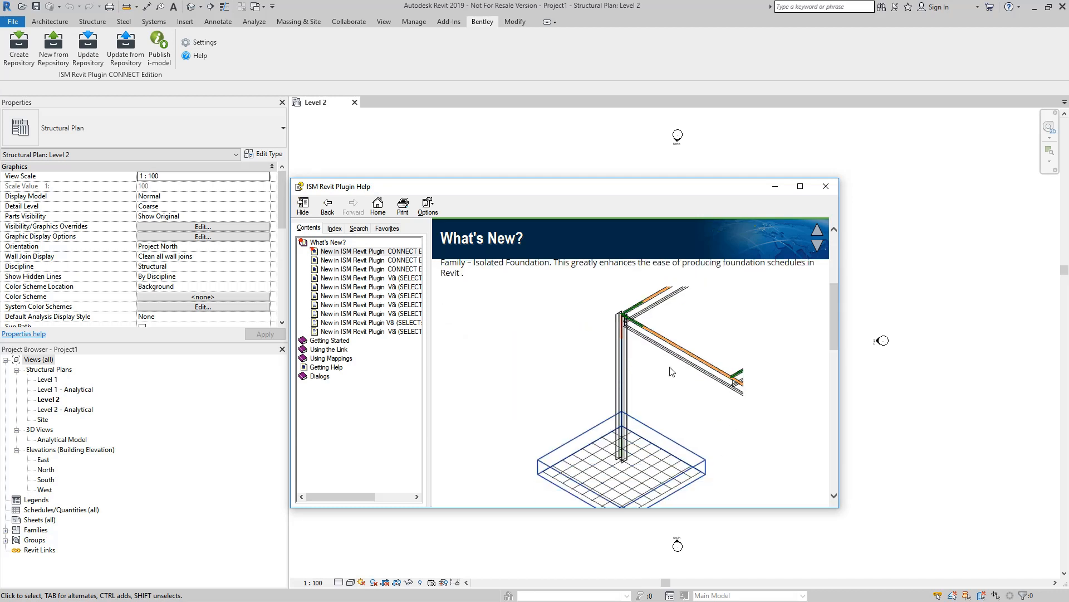
scroll(752, 405, down, 8)
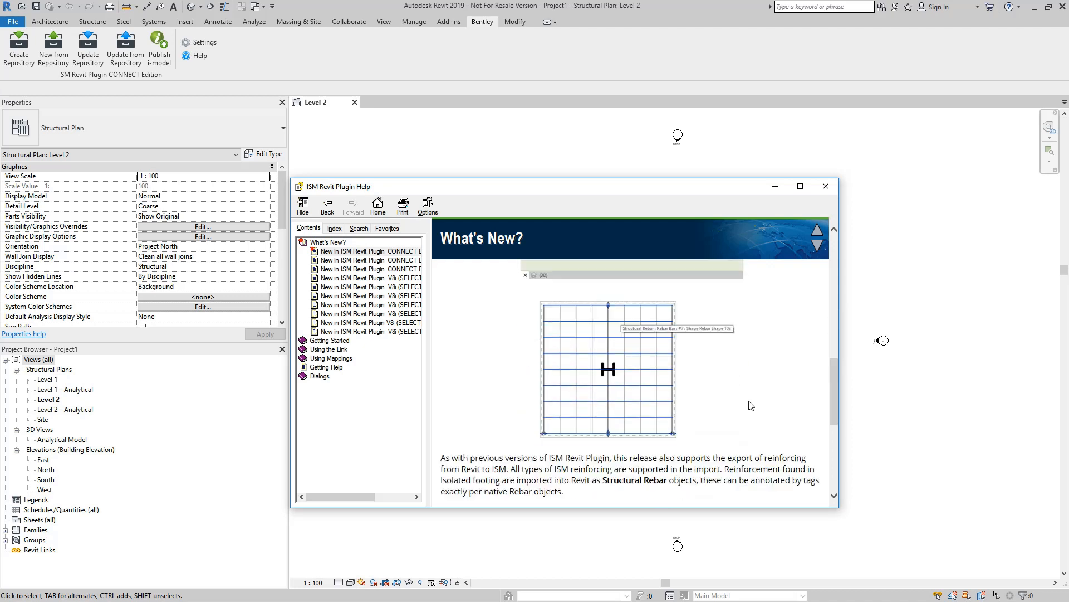
scroll(752, 405, down, 3)
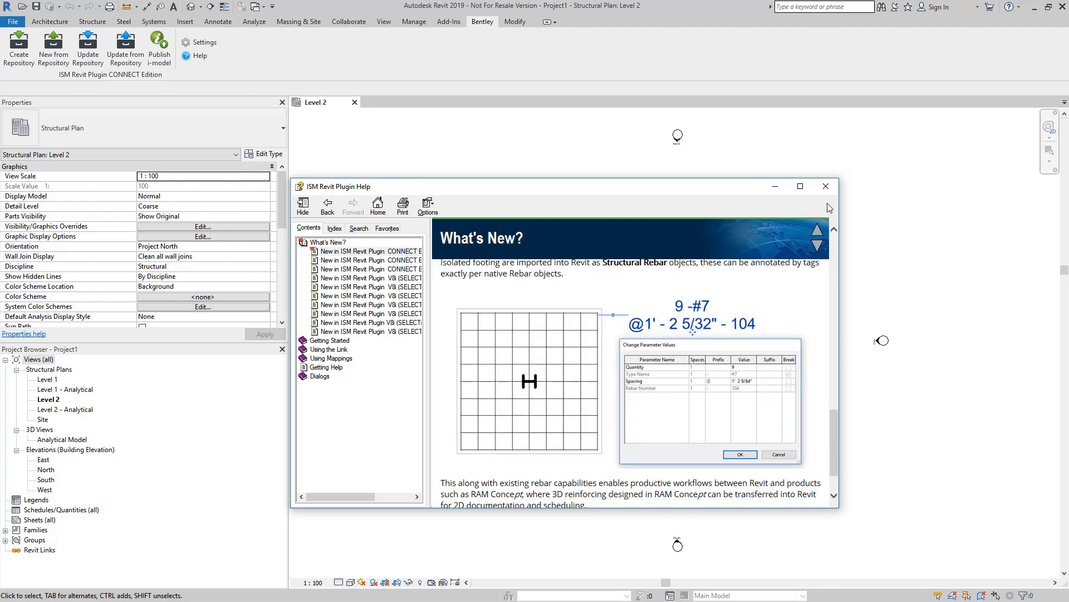
scroll(752, 334, down, 2)
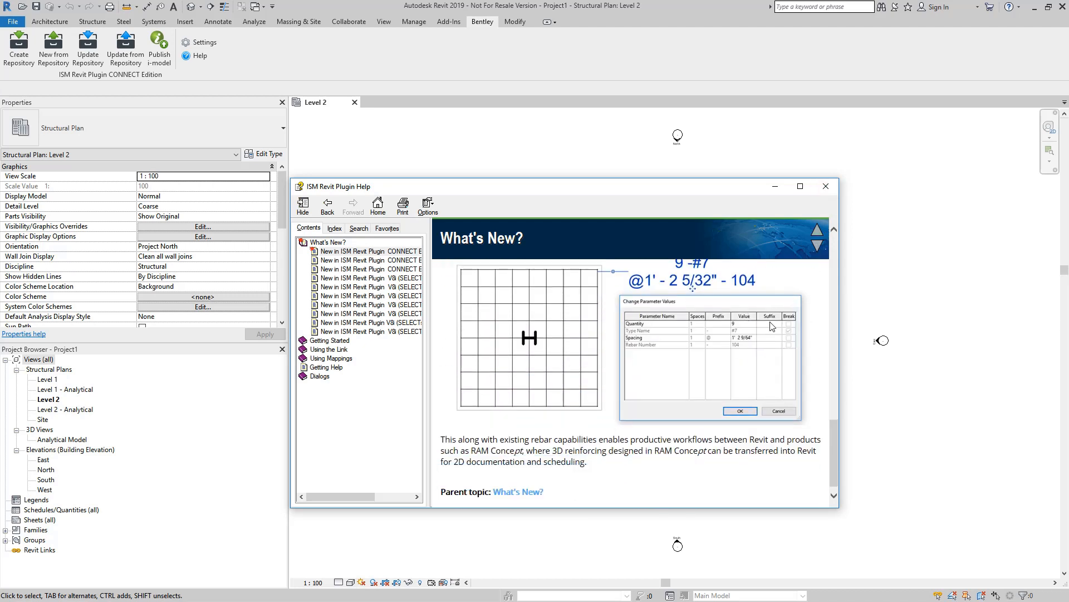
scroll(772, 326, up, 2)
click(826, 186)
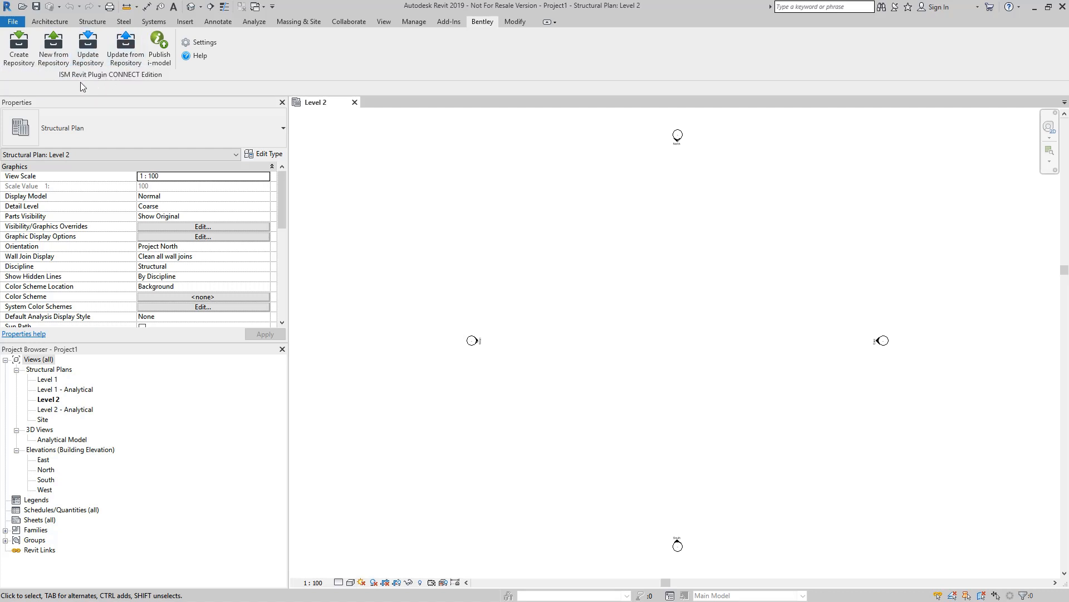
Step: Start a new Revit import from an ISM repository with Preview and Open Structural Synchronizer turned off
click(61, 56)
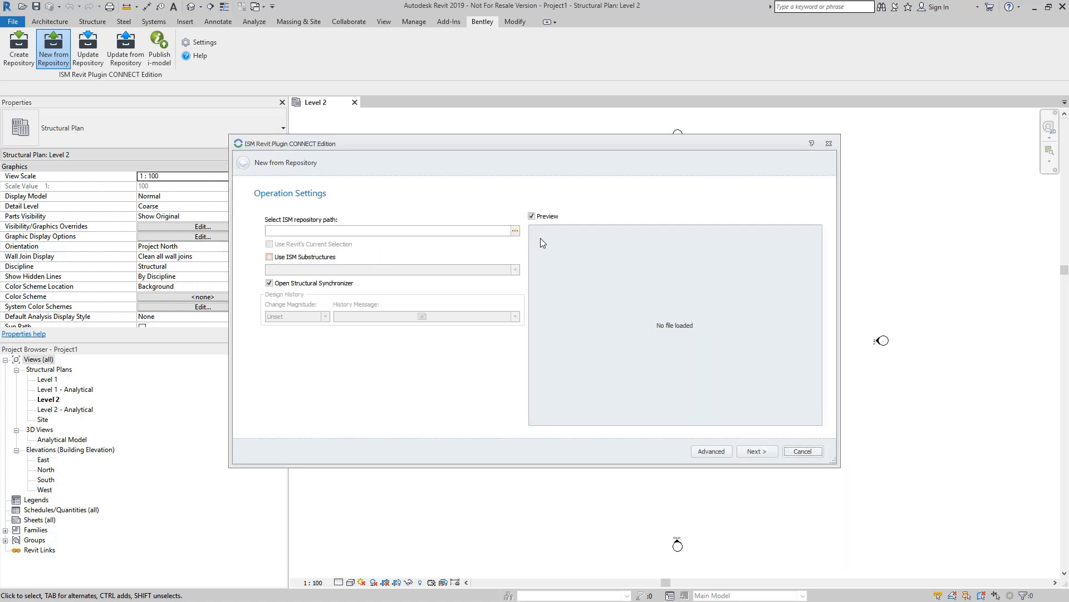
click(533, 218)
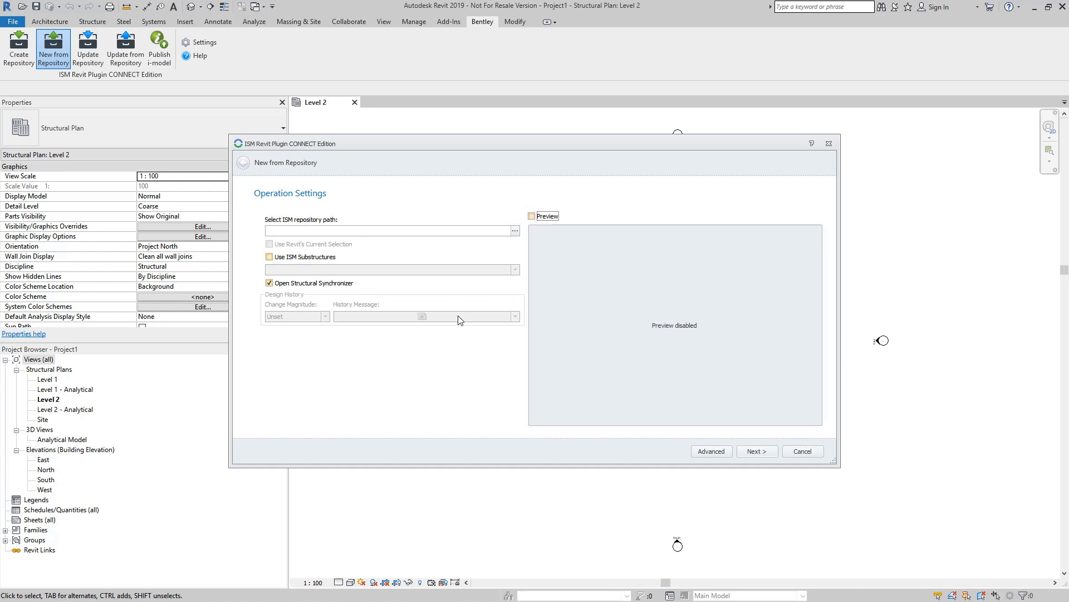
click(270, 284)
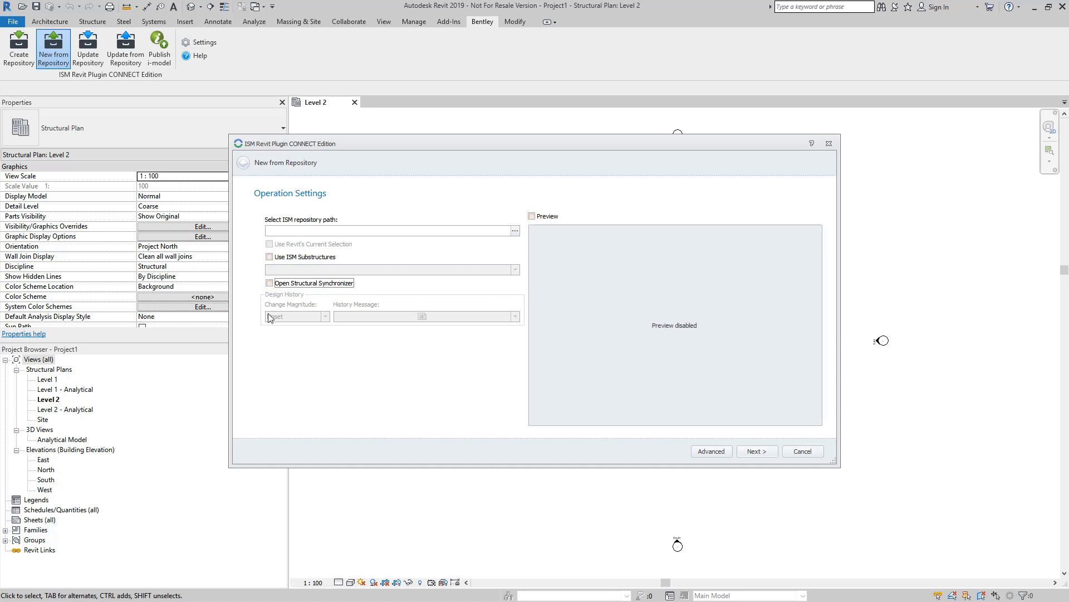
Step: Set the ISM repository to import as ConcreteSample3.ism.dgn from the E:\Presentations\InteroperabilitySchedules folder
click(518, 231)
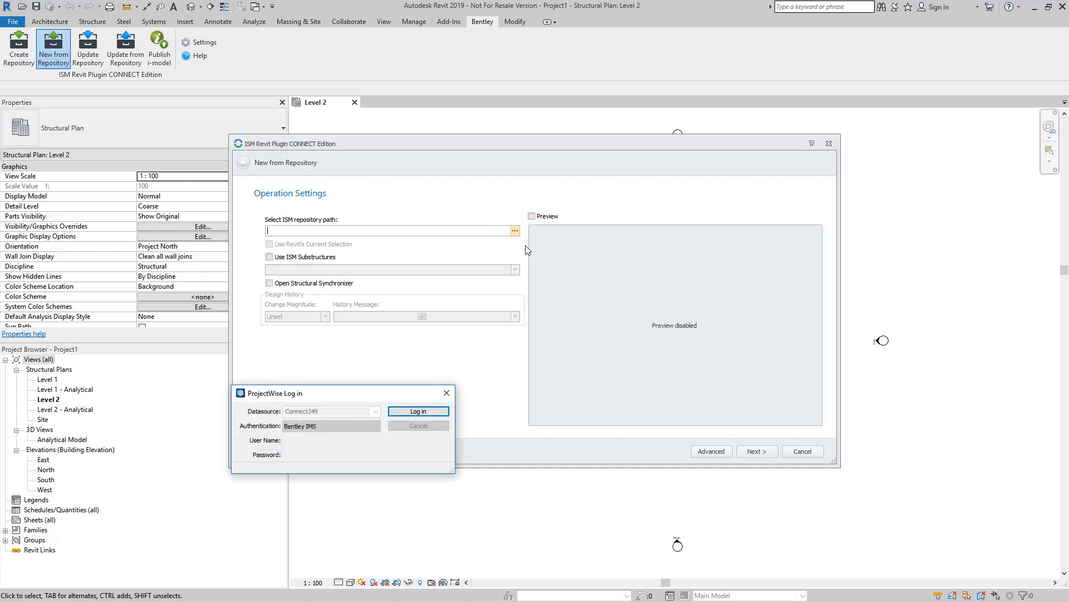
click(419, 426)
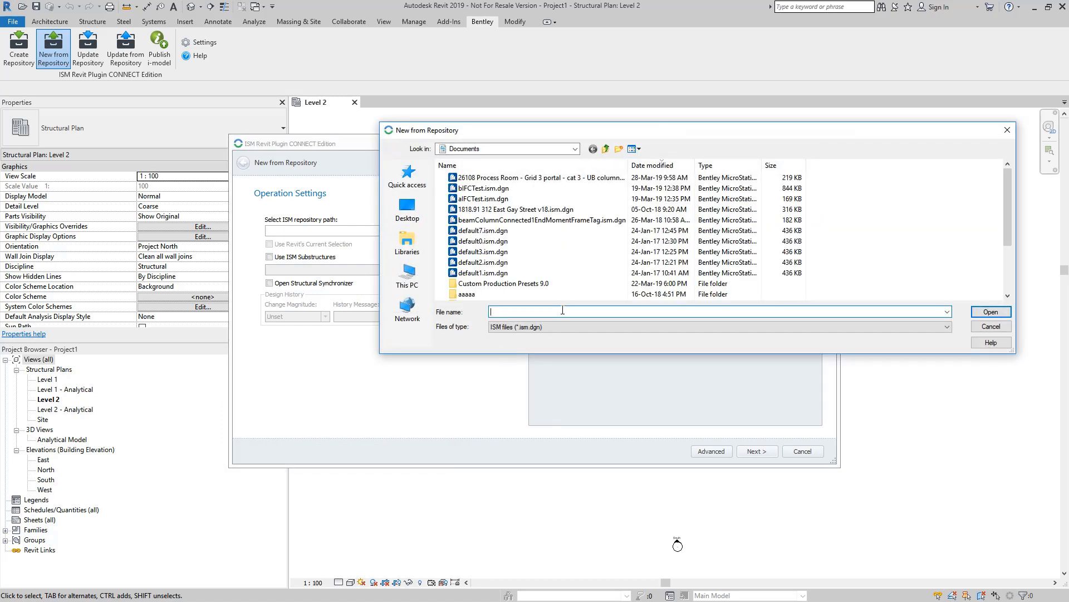
key(ctrl+v)
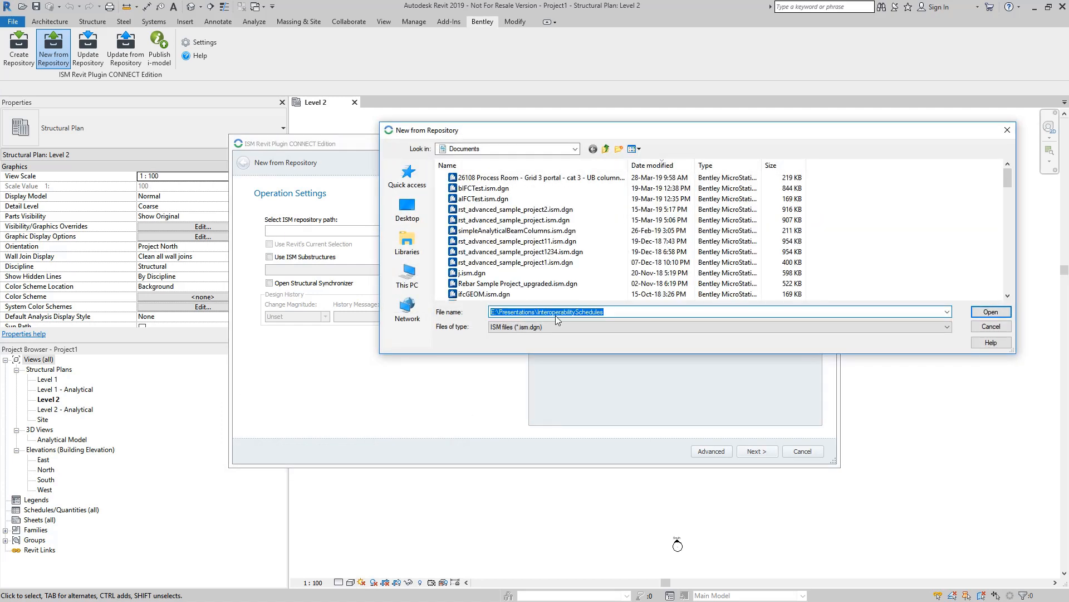
key(Return)
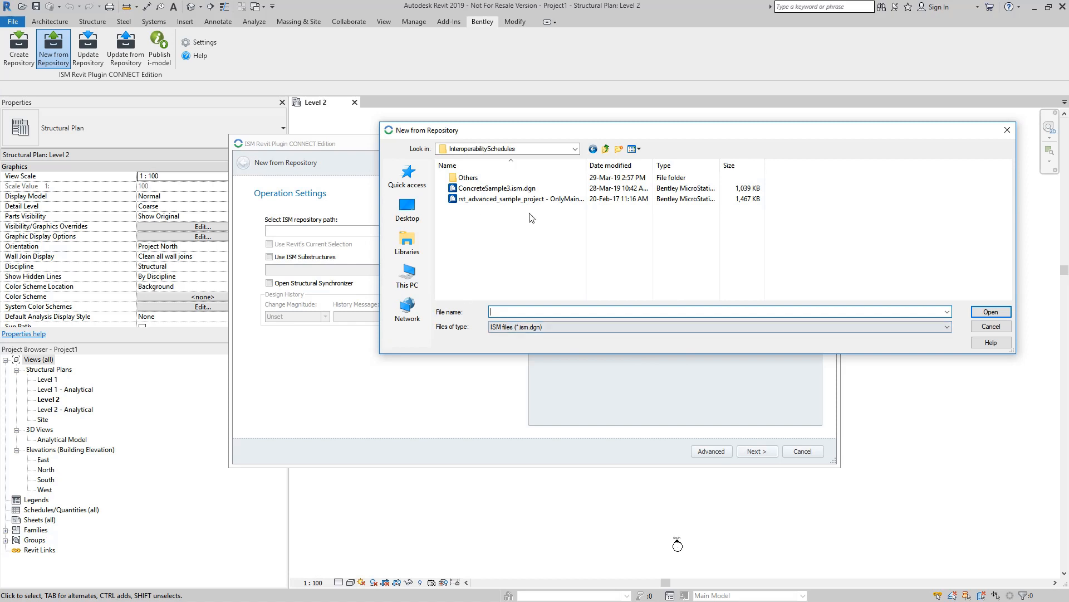
click(481, 190)
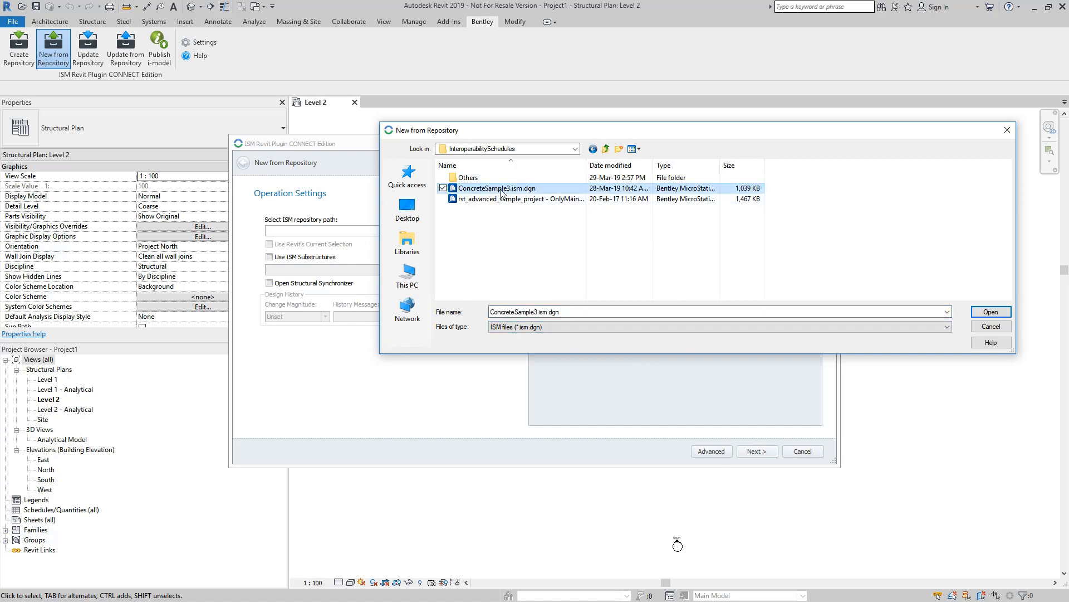
click(996, 312)
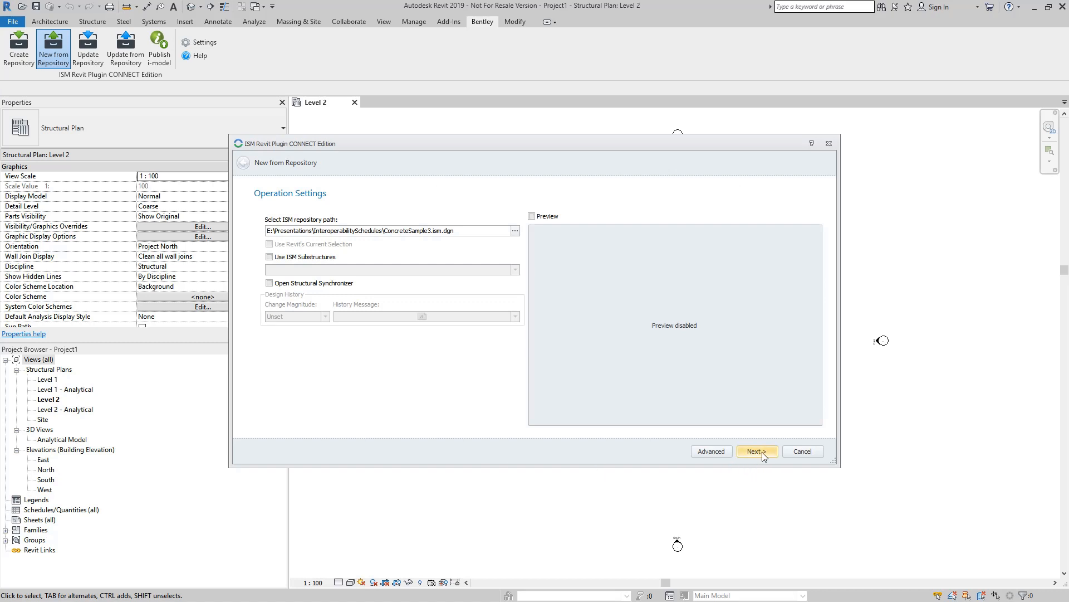
Step: Review and accept the advanced operation settings with reinforcement import enabled for all element types, and proceed to the material mappings
click(721, 449)
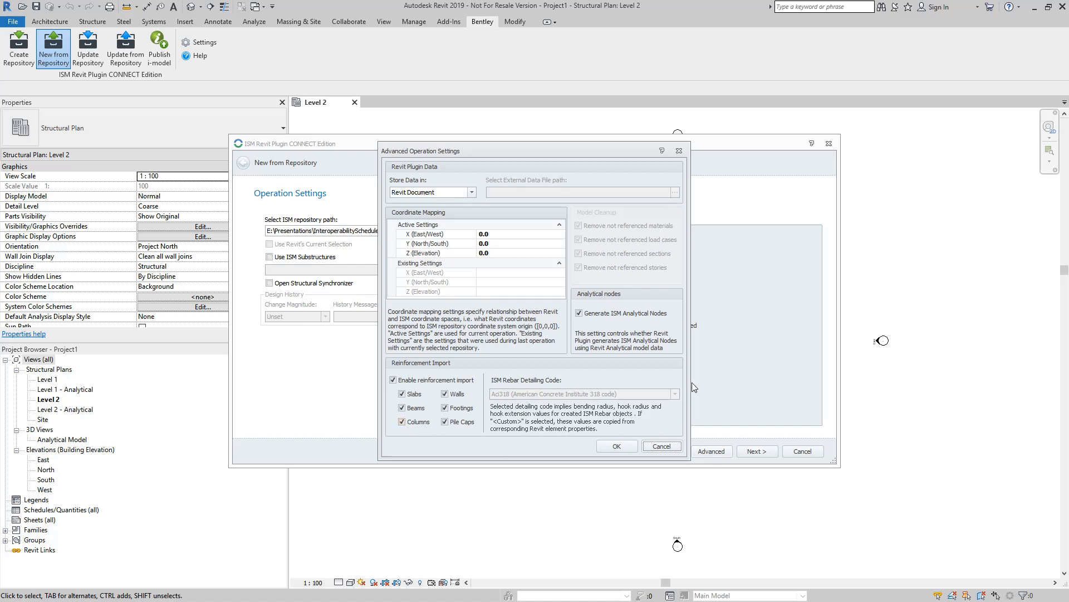
click(619, 446)
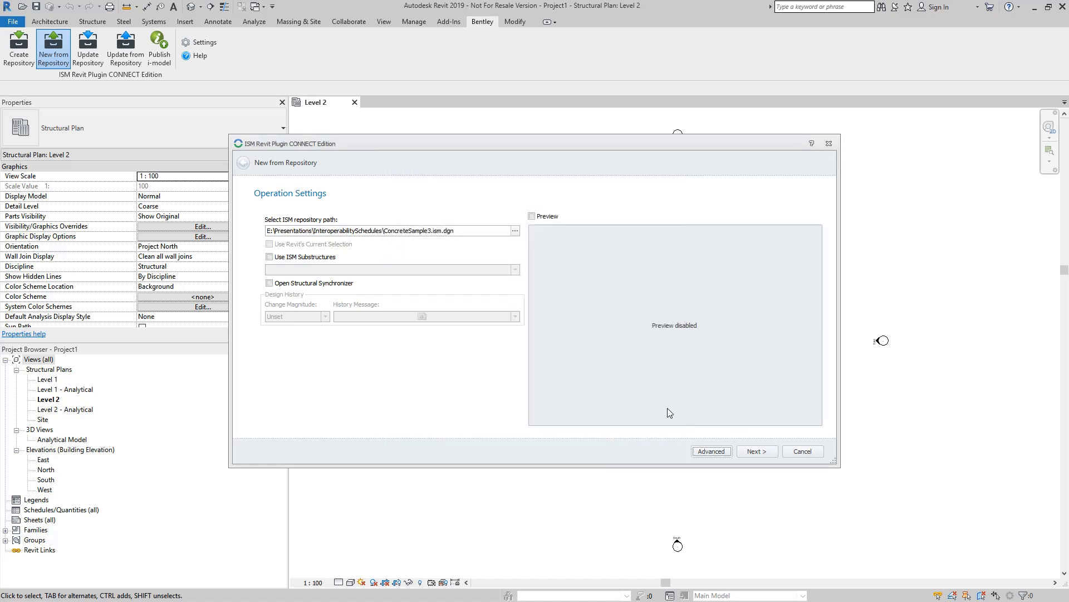
click(761, 452)
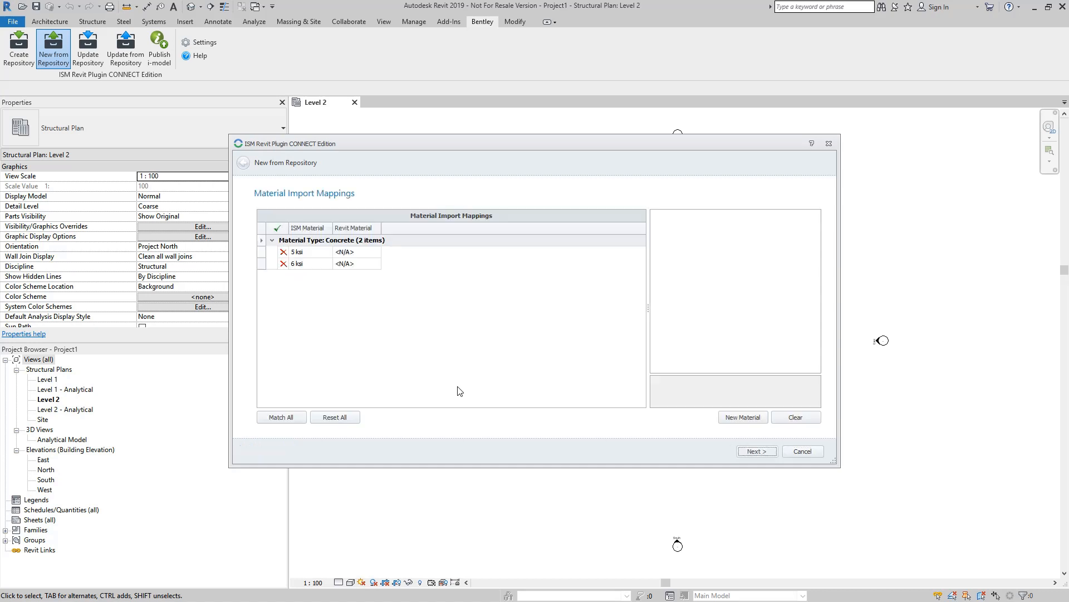
Step: Match all concrete materials by name and parameters, creating Revit materials, and continue to the column and framing sections
click(299, 418)
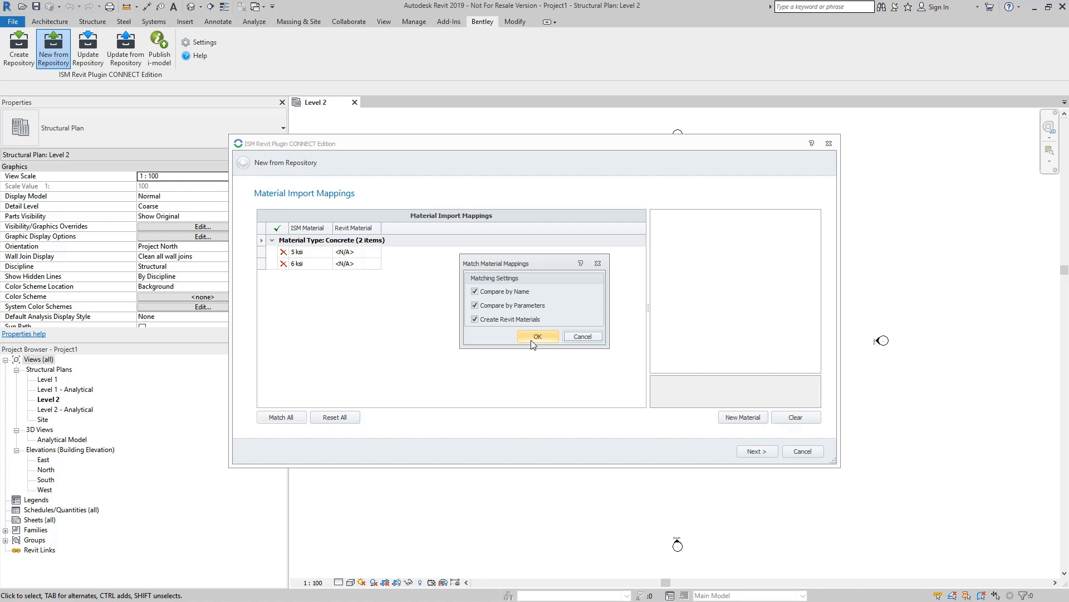
click(536, 338)
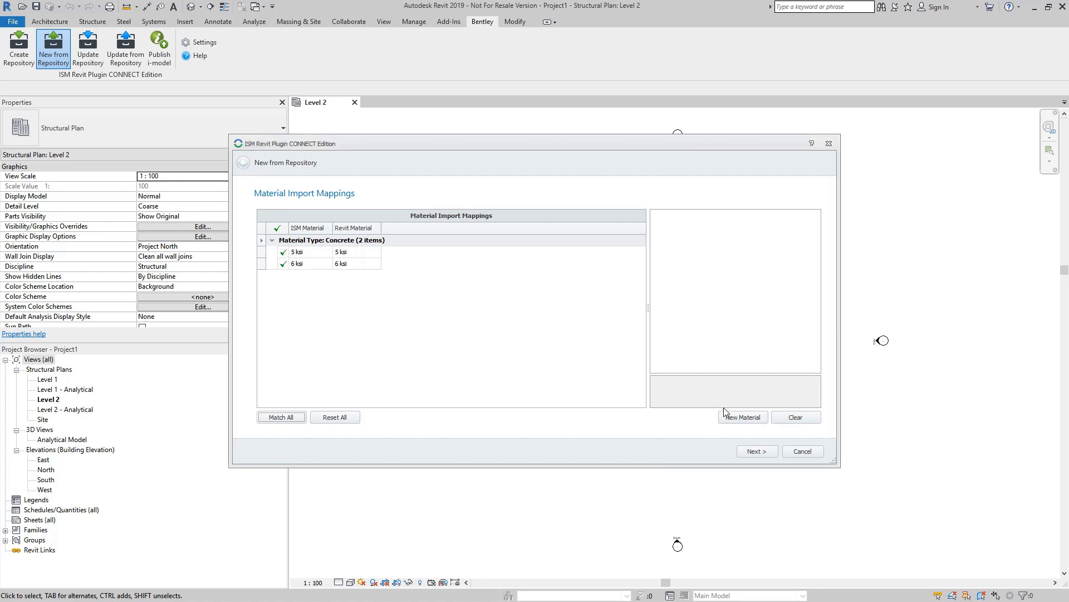
click(753, 451)
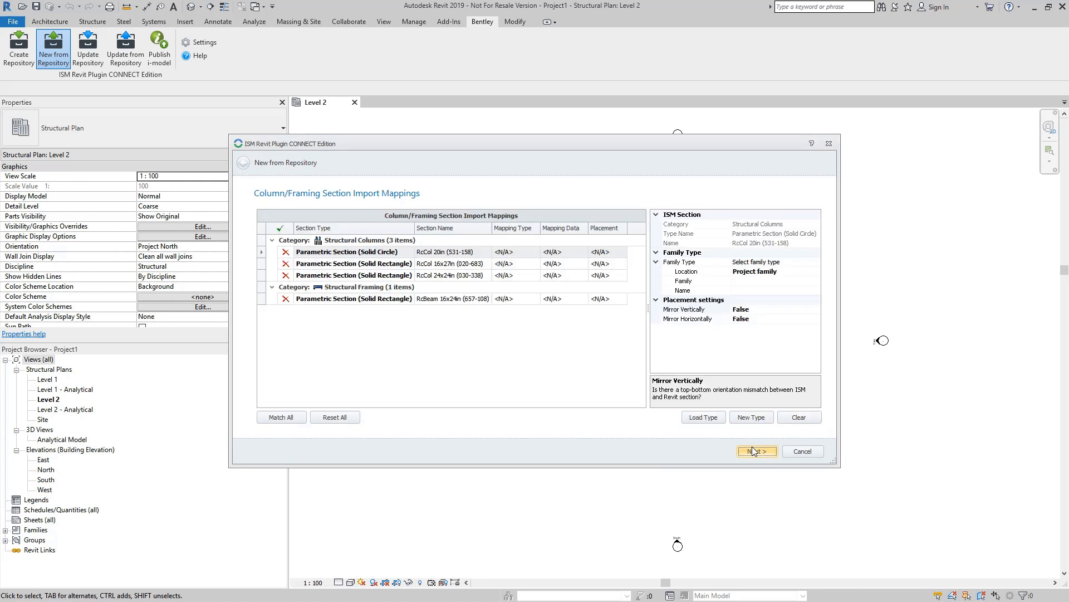
Step: Match all column and framing sections using the active document and external families, with creation of ISM parametric sections enabled
click(282, 424)
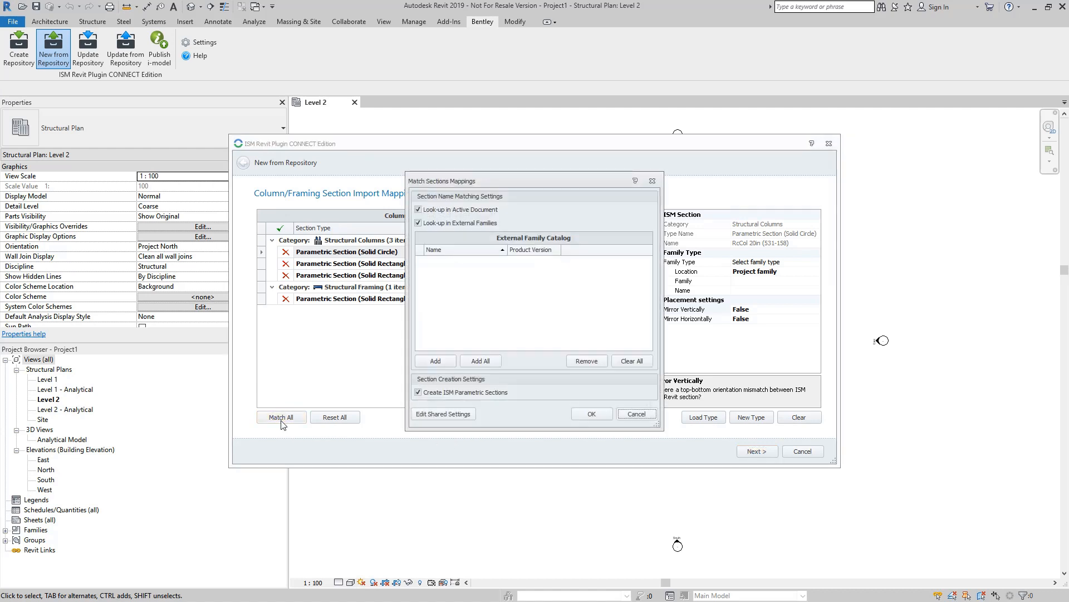
click(592, 413)
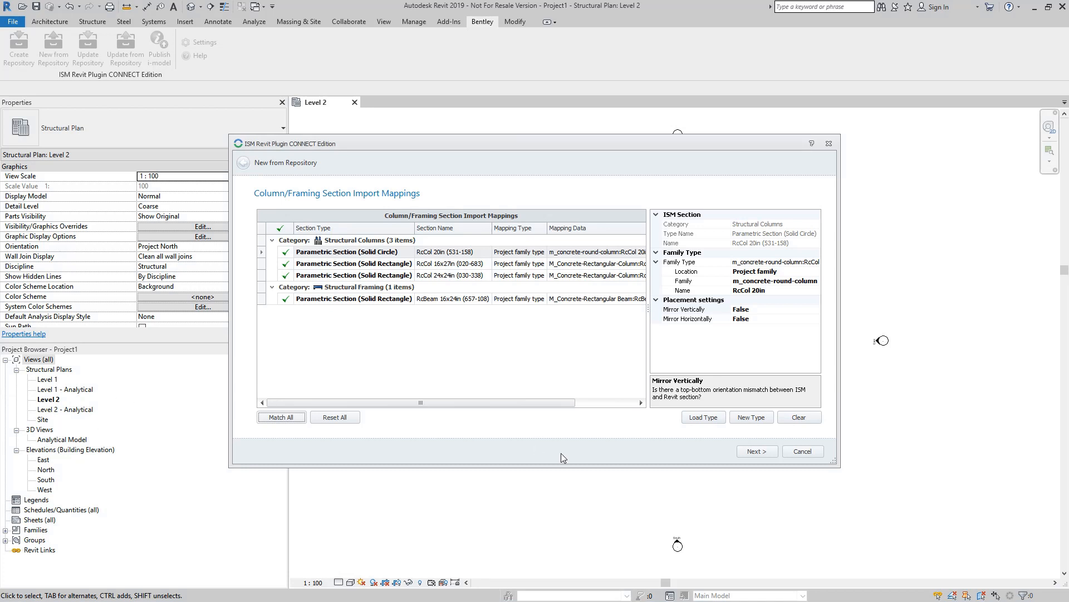
click(761, 455)
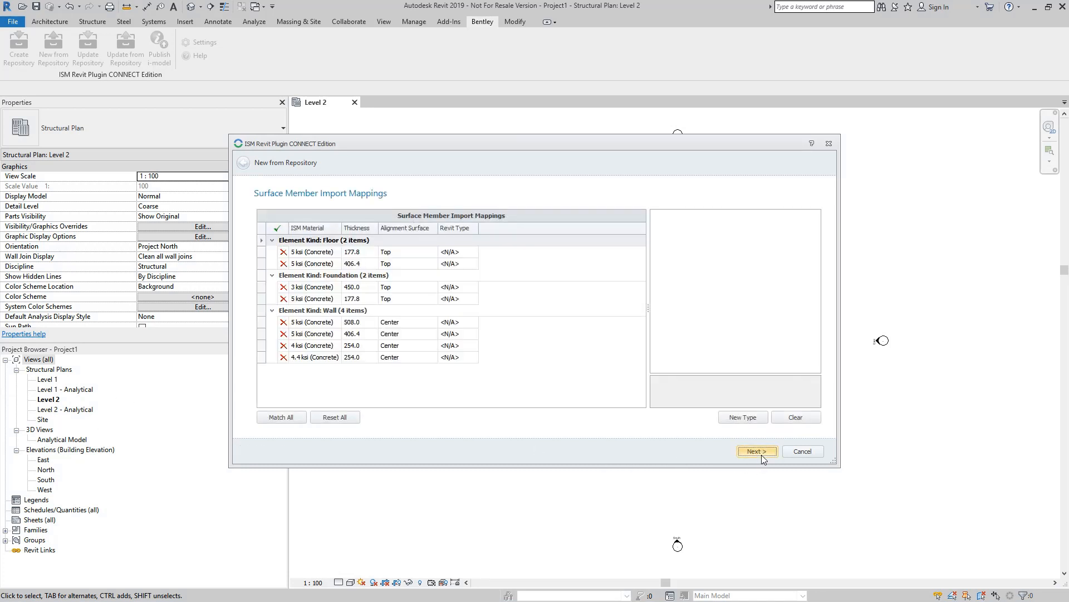
Step: Match all floor, foundation and wall surface members by name and parameters, creating Revit materials, and run the import
click(273, 419)
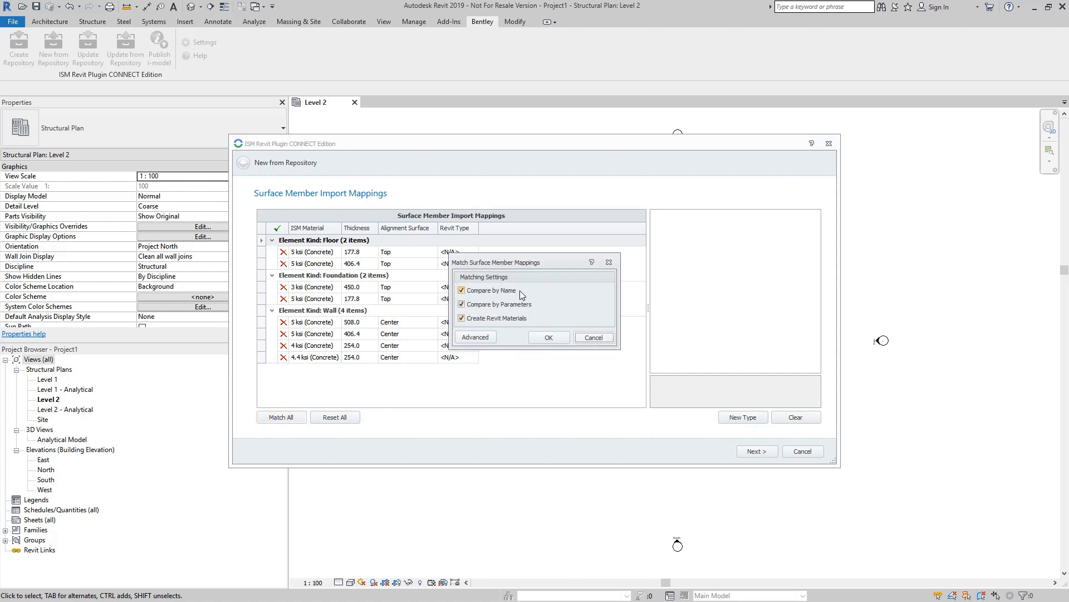
click(557, 336)
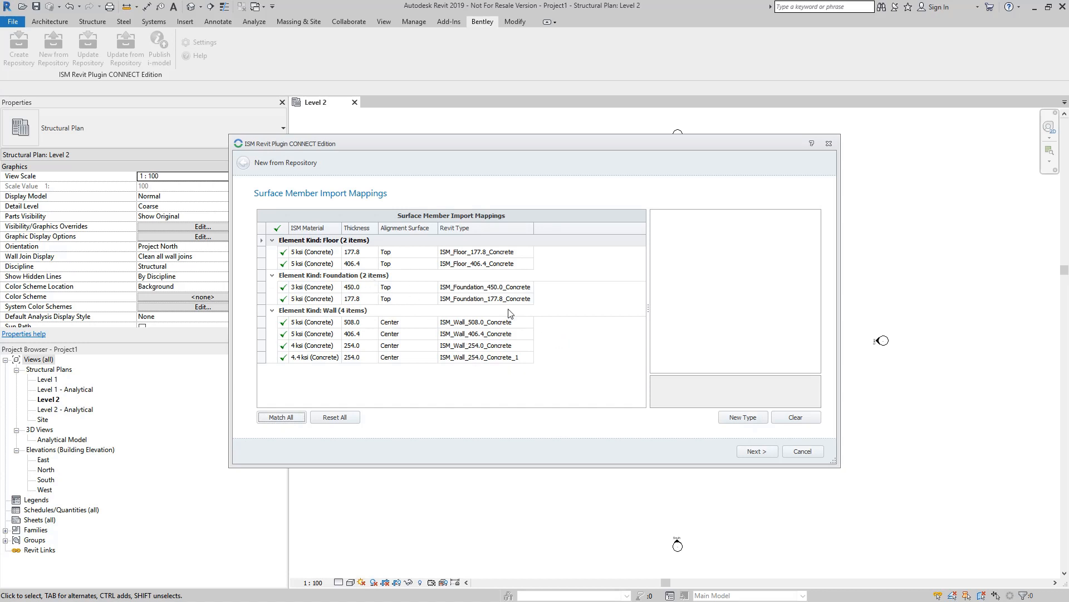
click(752, 454)
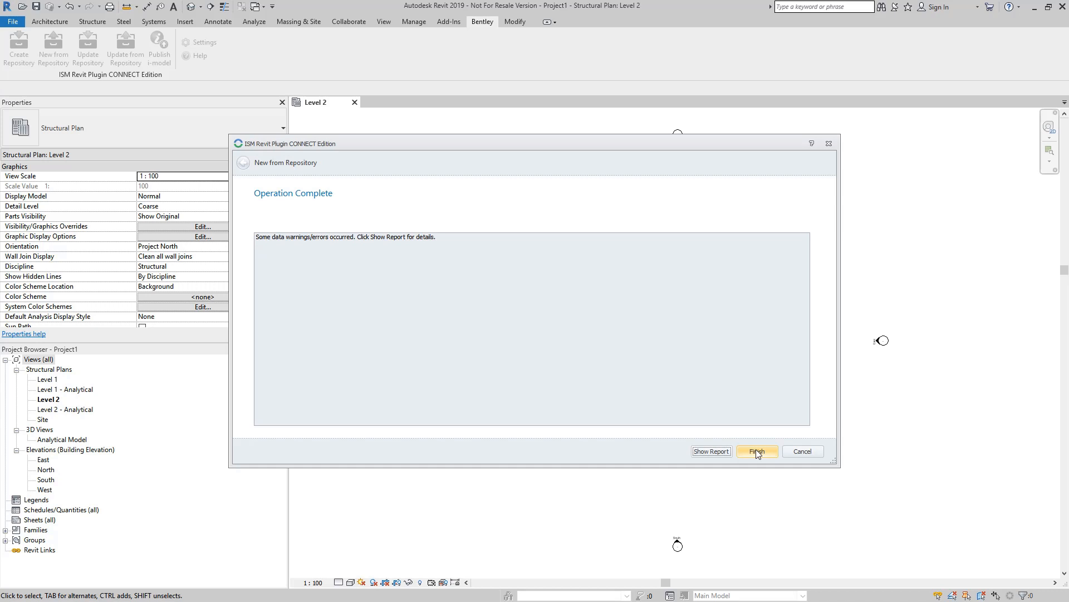
Step: Finish the import, accepting the rebar warnings, and open the default 3D view of the imported model
click(757, 451)
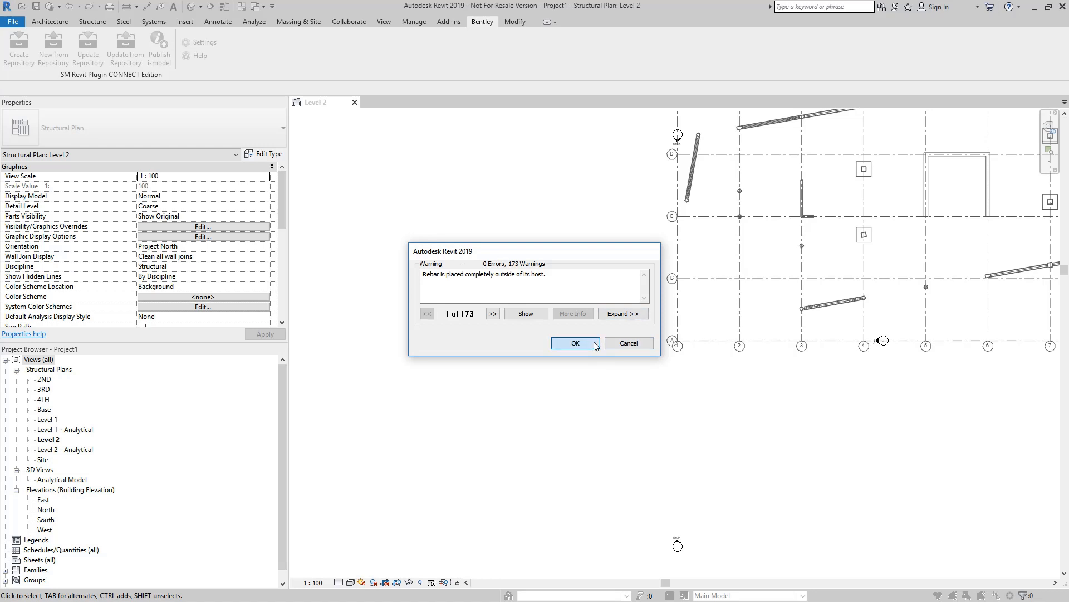
click(575, 342)
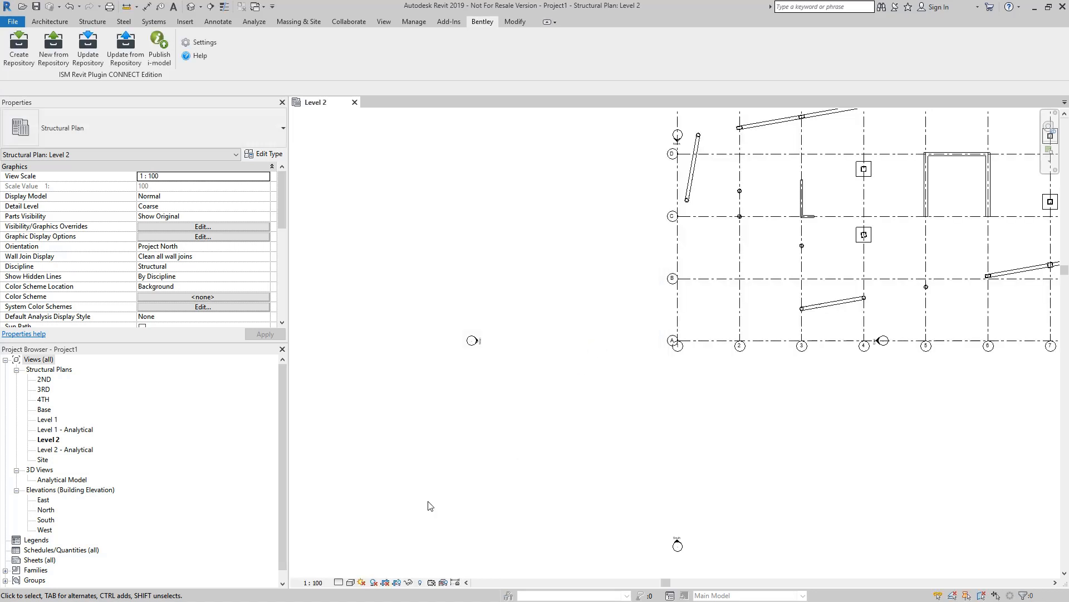
scroll(409, 501, down, 2)
scroll(408, 500, down, 2)
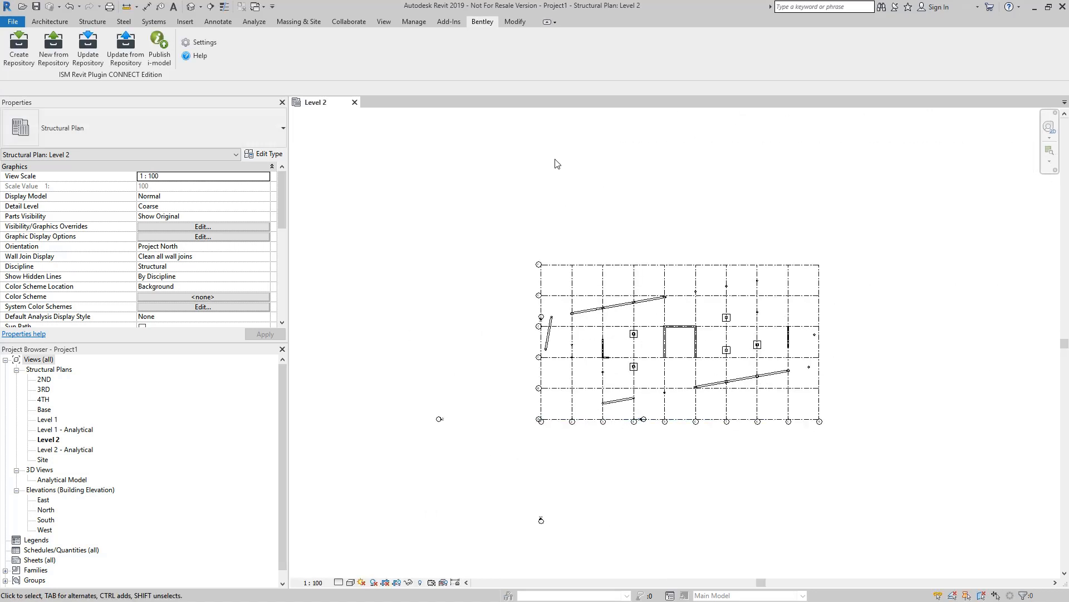
click(385, 22)
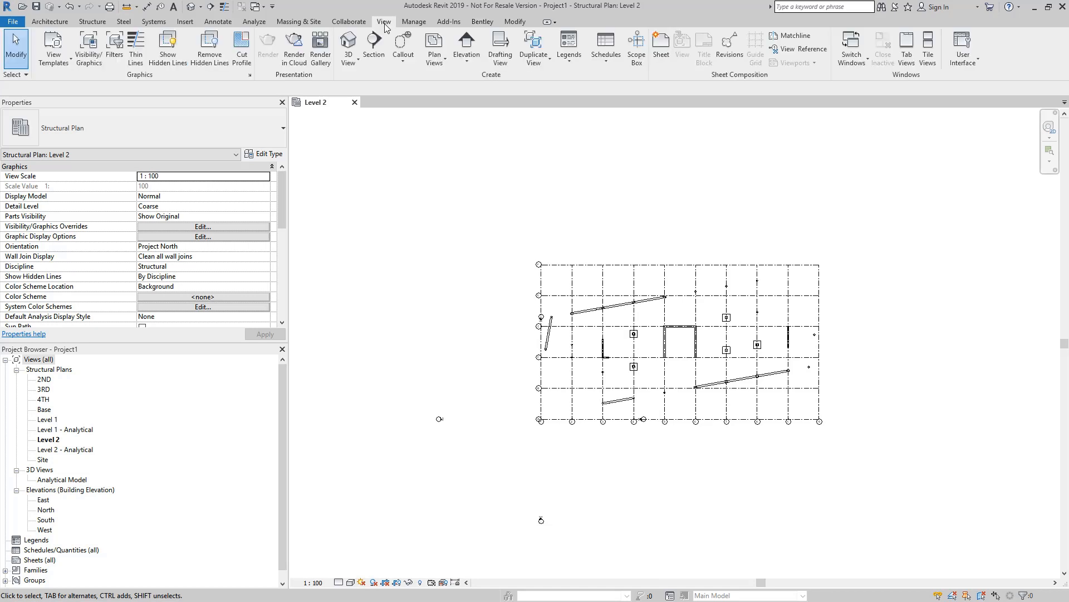
click(349, 42)
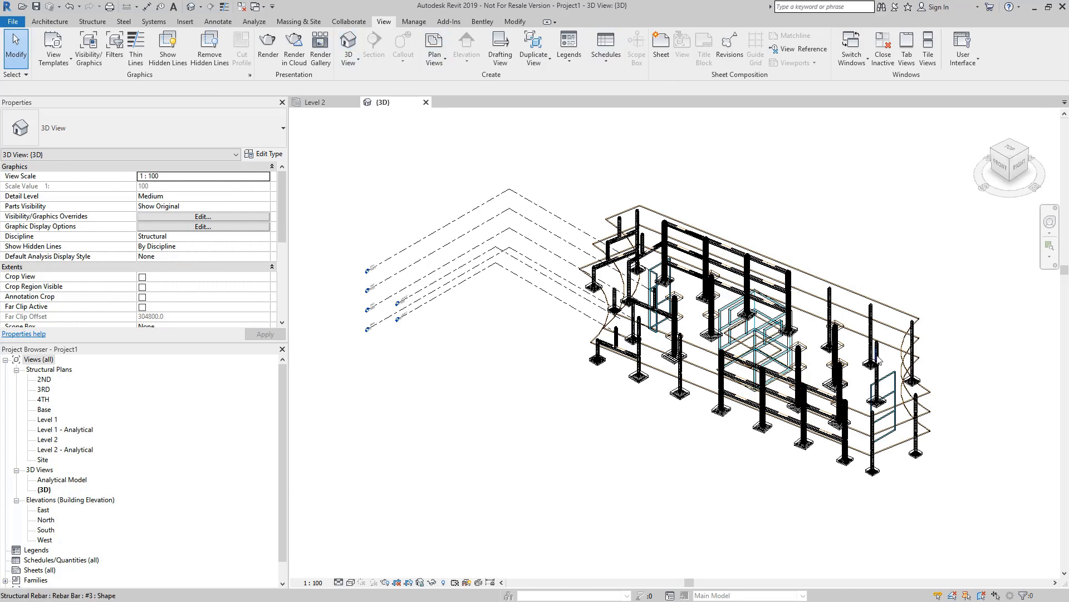
Step: Examine the imported rectangular footings up close, checking the bottom and top reinforcement mats and the column rebar
scroll(857, 444, up, 2)
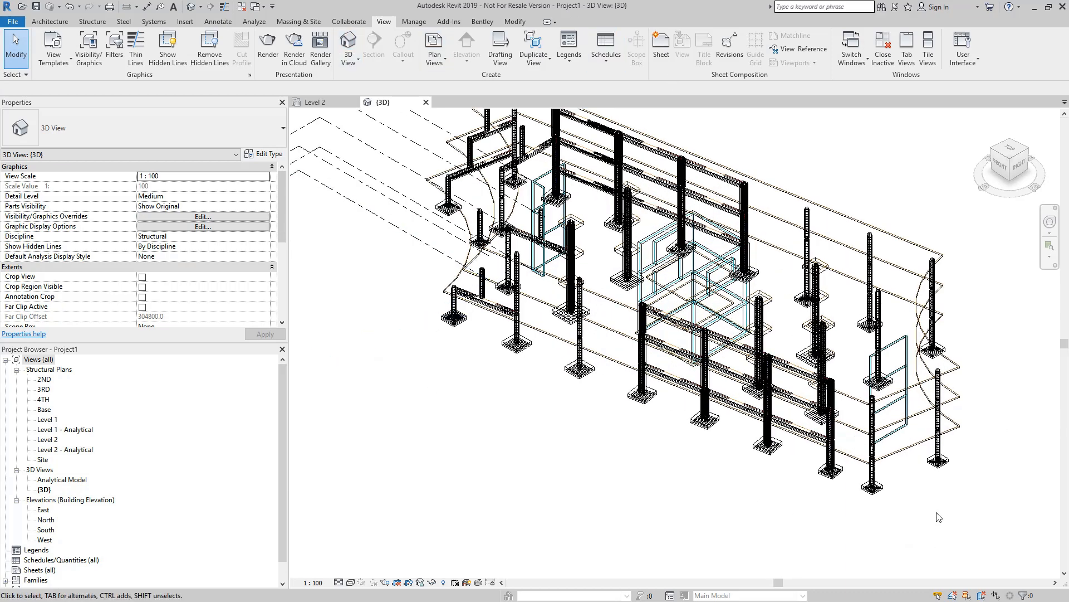
scroll(448, 215, up, 2)
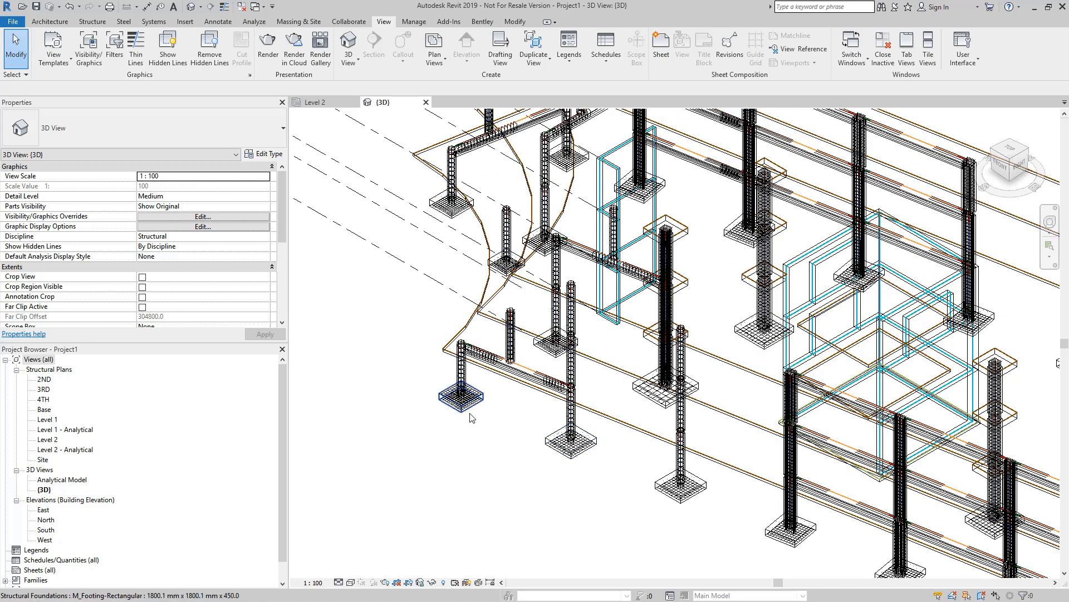
scroll(462, 389, up, 3)
scroll(711, 504, up, 2)
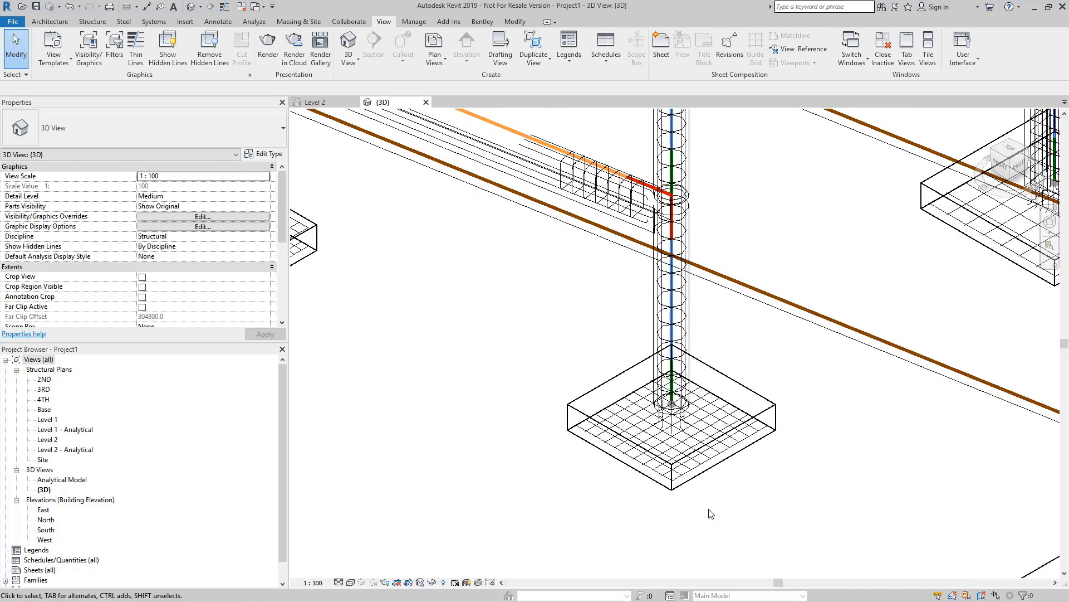
scroll(712, 504, up, 2)
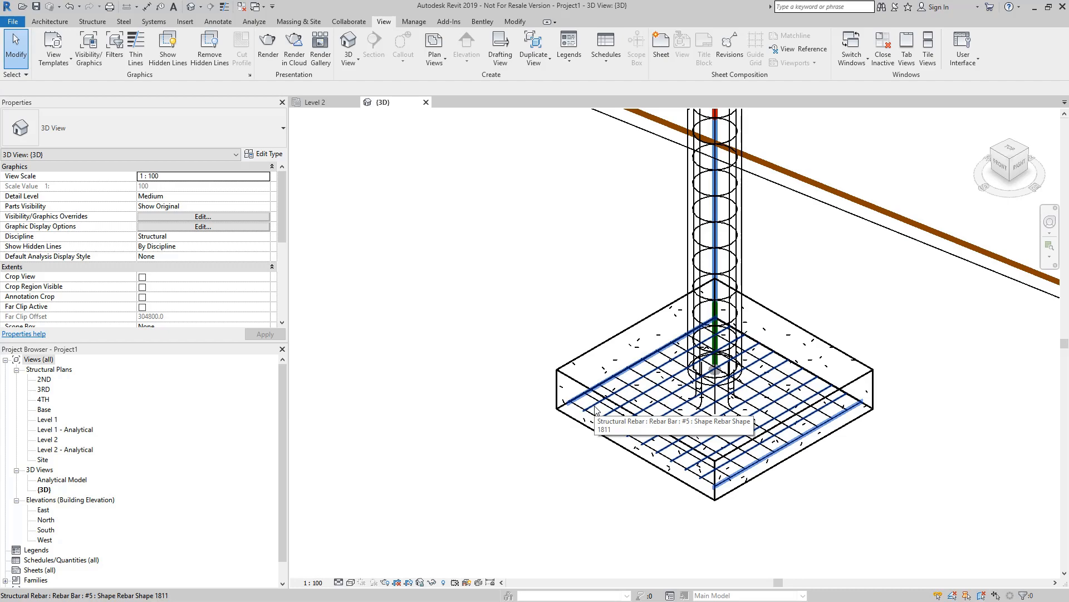
scroll(595, 410, down, 5)
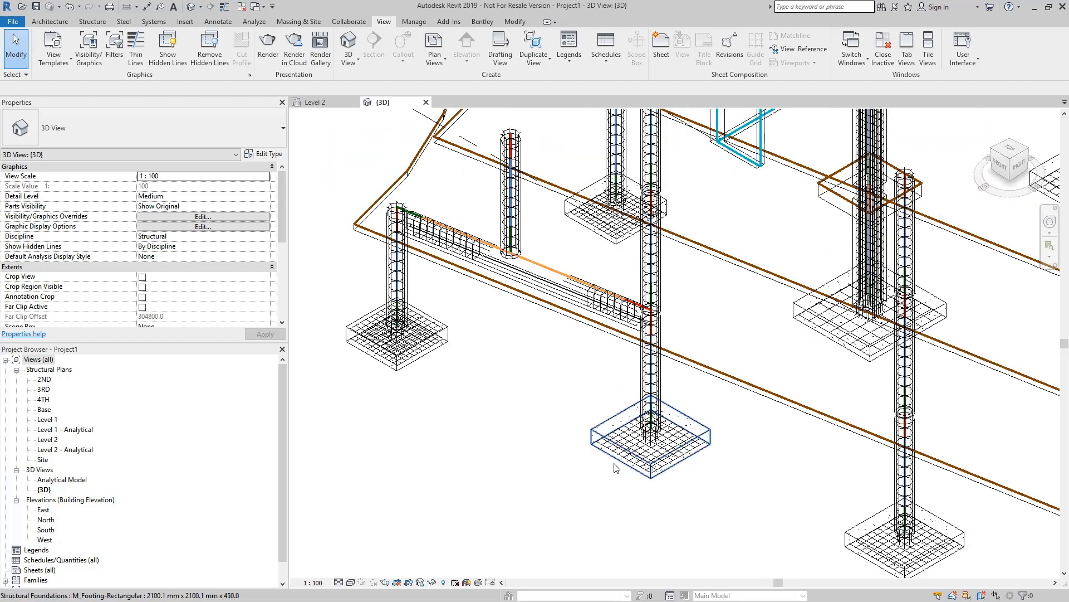
scroll(342, 356, up, 5)
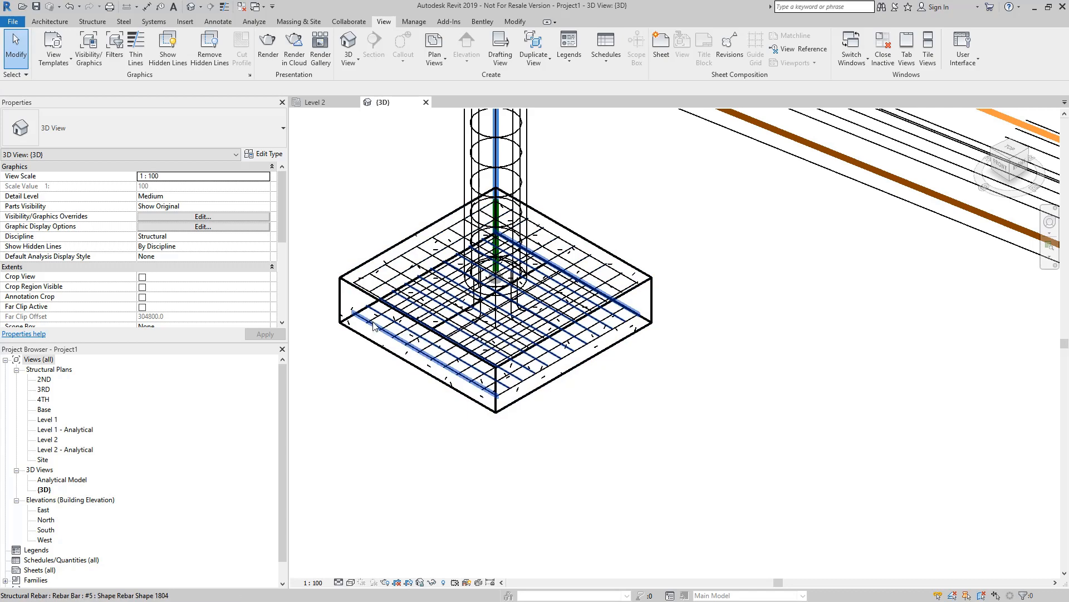
scroll(544, 466, down, 6)
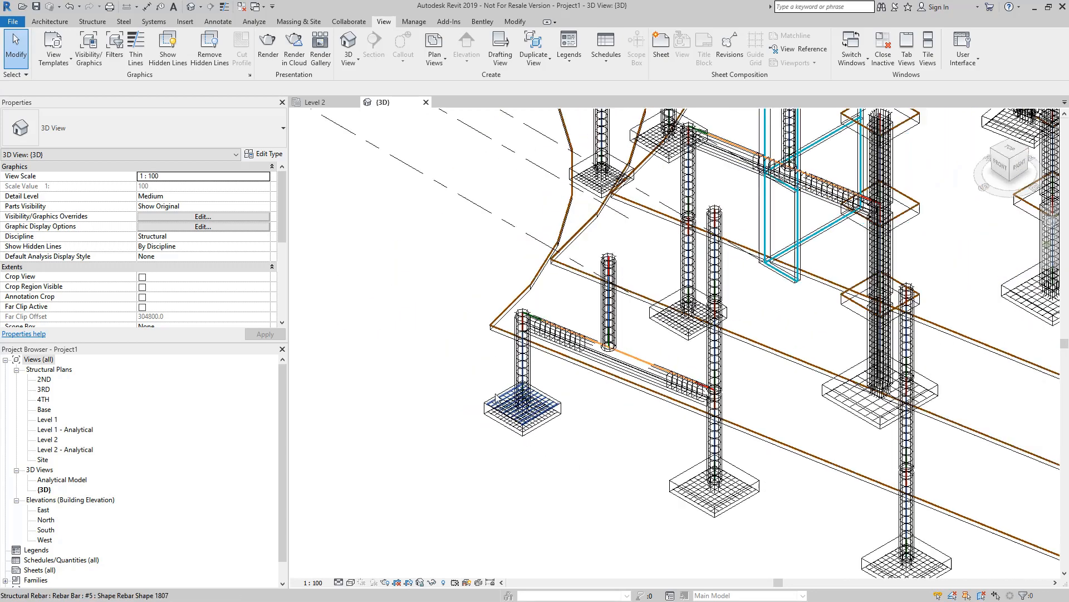
scroll(496, 397, down, 6)
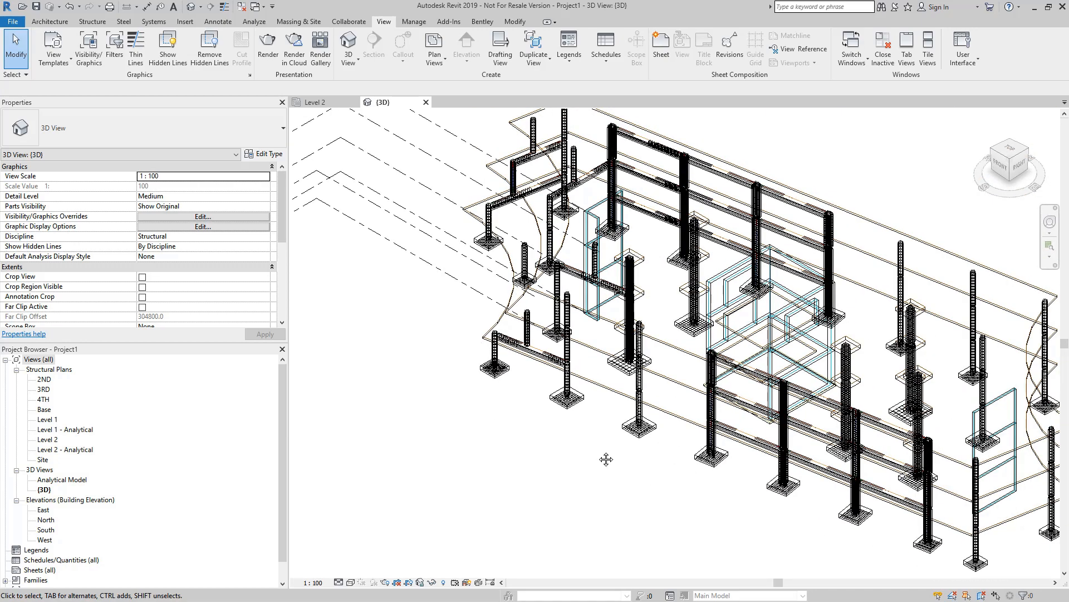
middle_drag(599, 452, 498, 451)
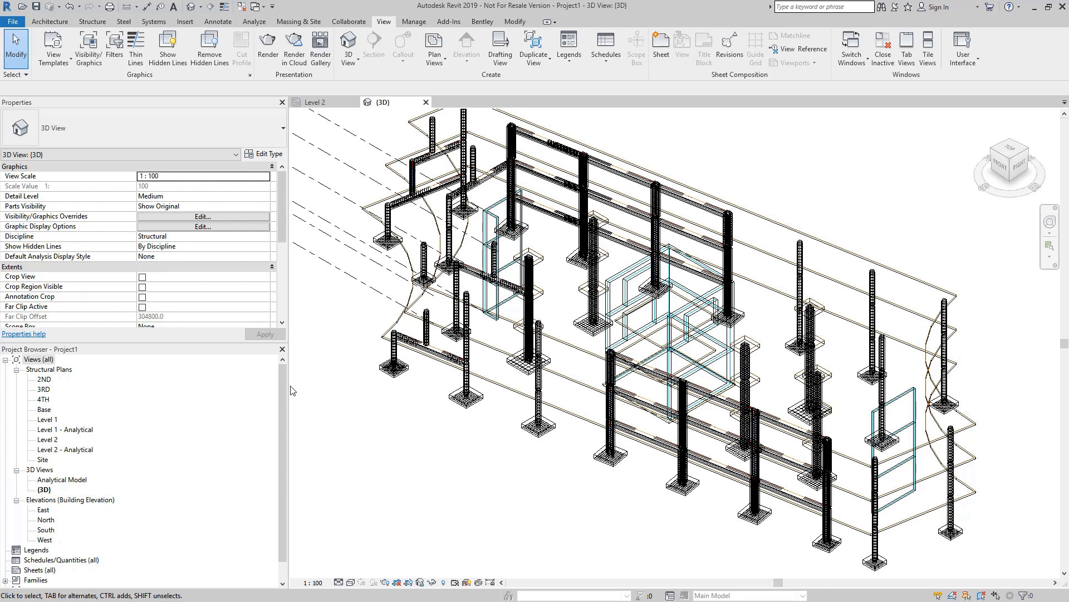
Step: Expand the project's families and list the ones under Structural Foundations
drag(284, 380, 273, 427)
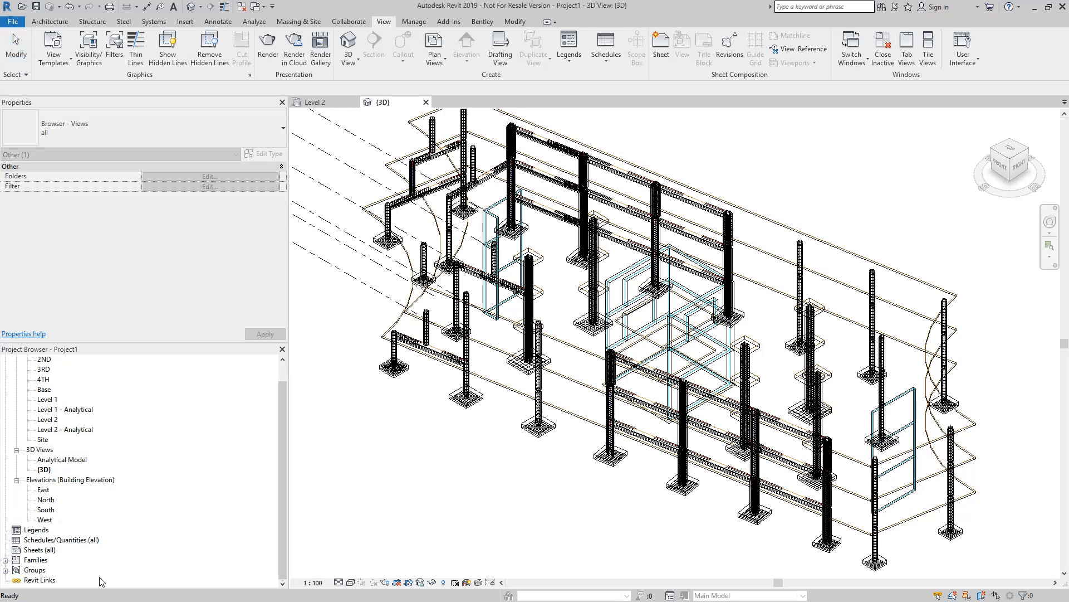
click(6, 560)
drag(279, 505, 277, 574)
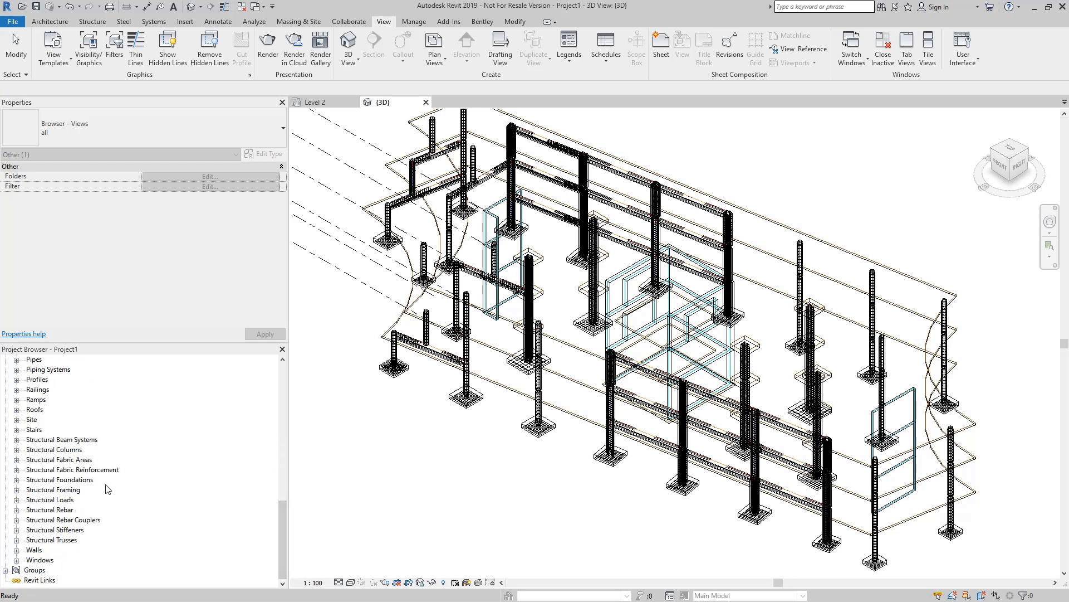
click(17, 479)
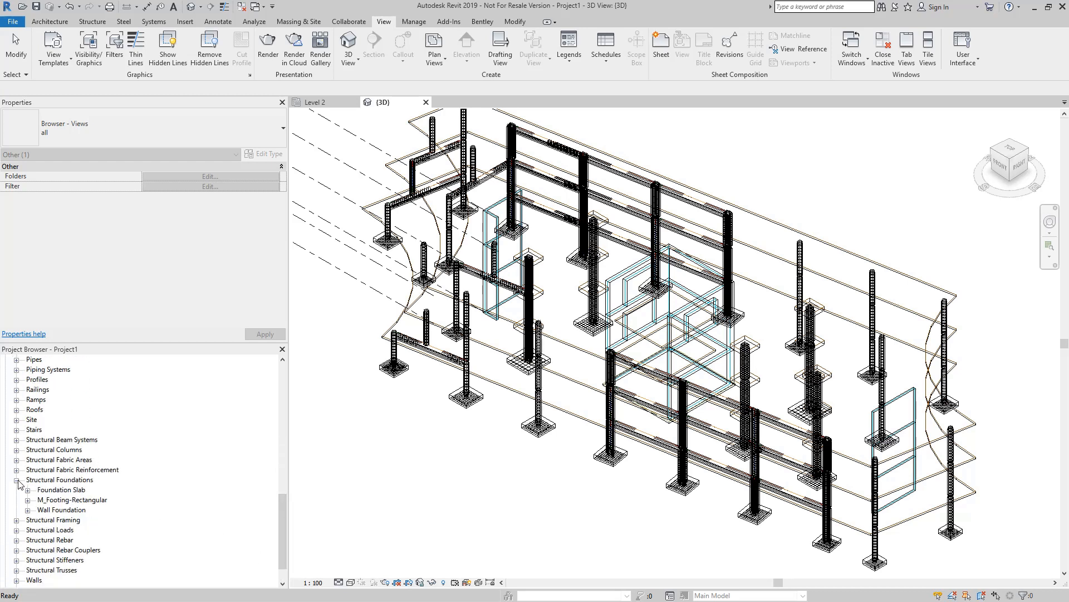
Step: Delete the types 1800 x 1200 x 450mm and 2400 x 1800 x 450mm from the M_Footing-Rectangular family
click(28, 500)
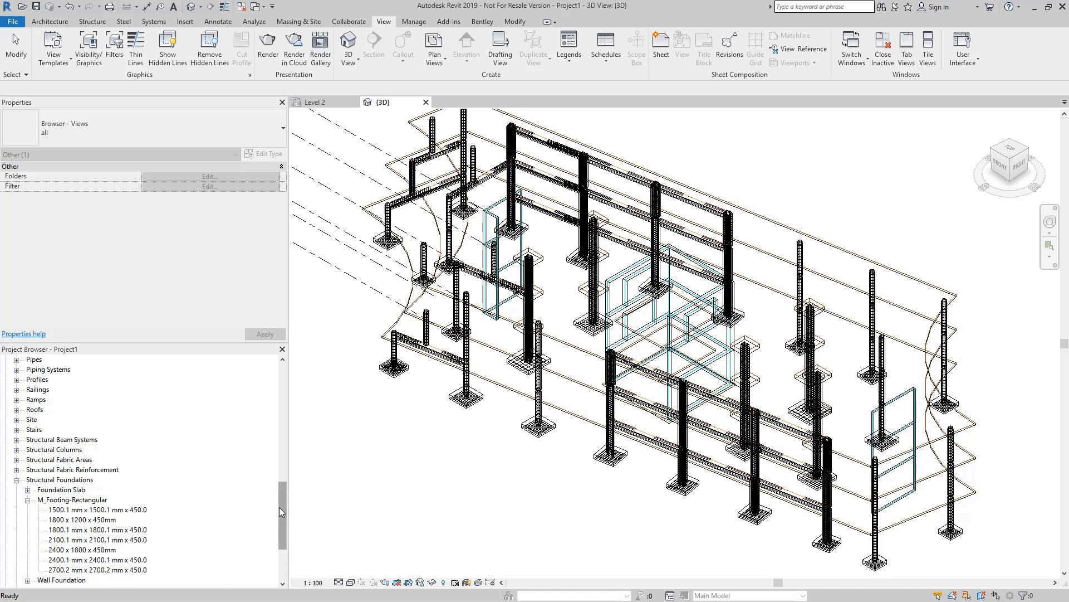
drag(279, 506, 275, 527)
right_click(110, 451)
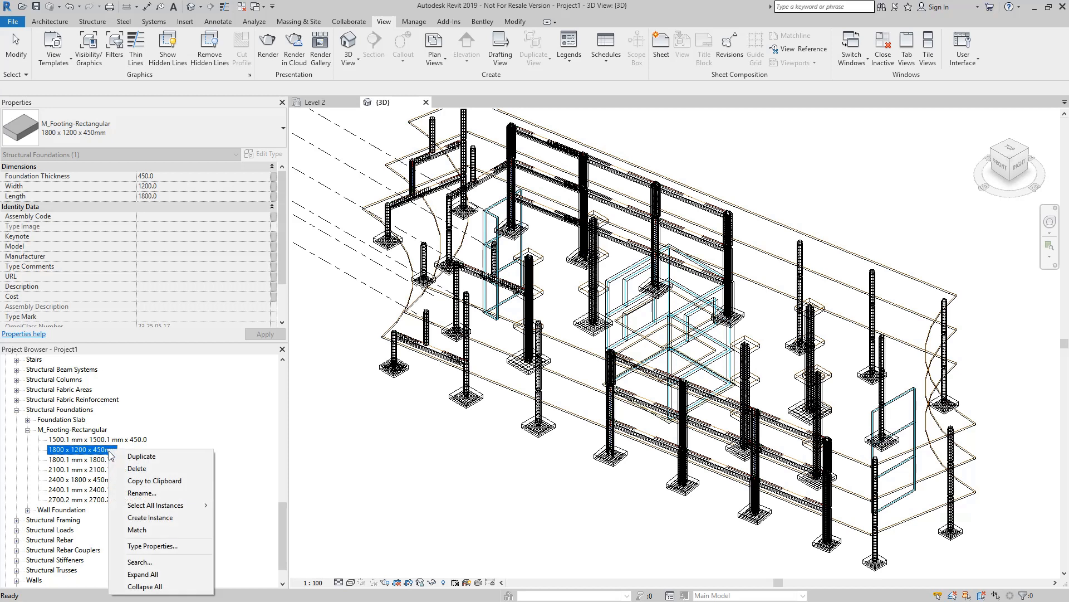
click(138, 469)
right_click(114, 472)
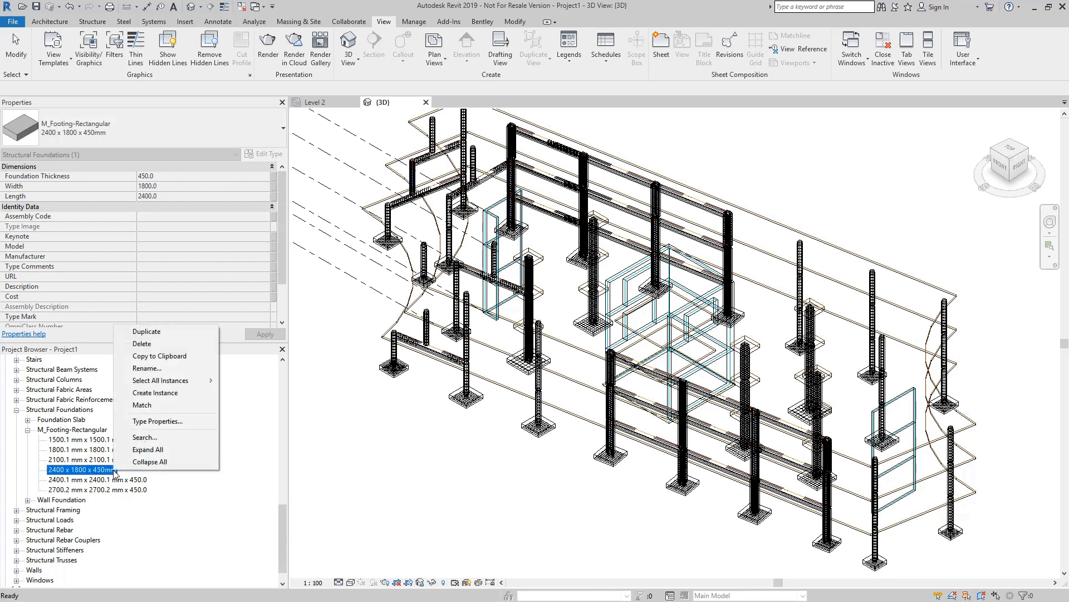
click(163, 343)
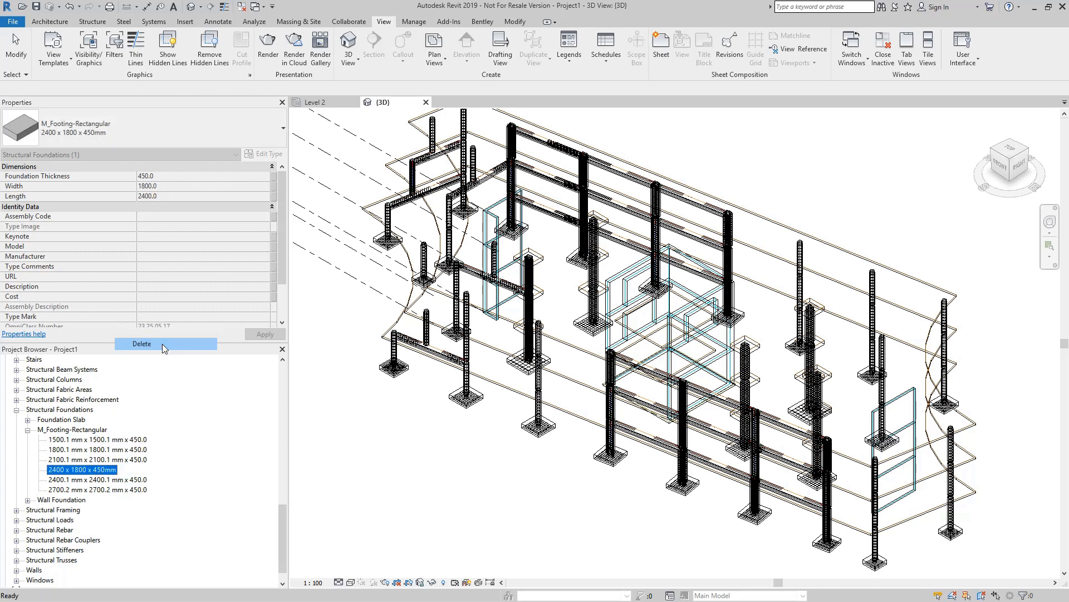
right_click(127, 443)
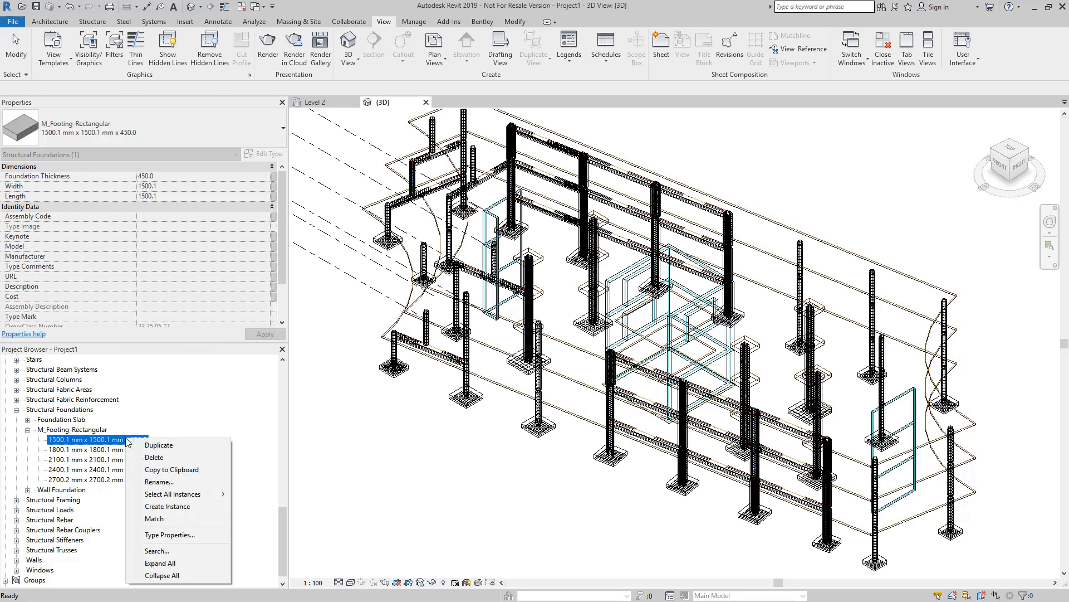
click(170, 455)
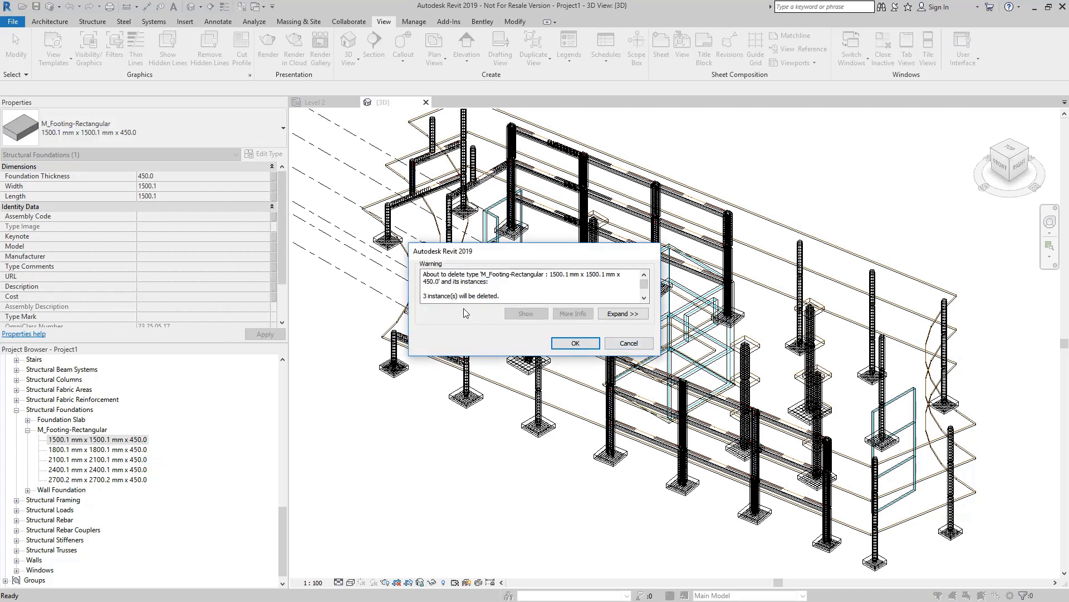
click(616, 348)
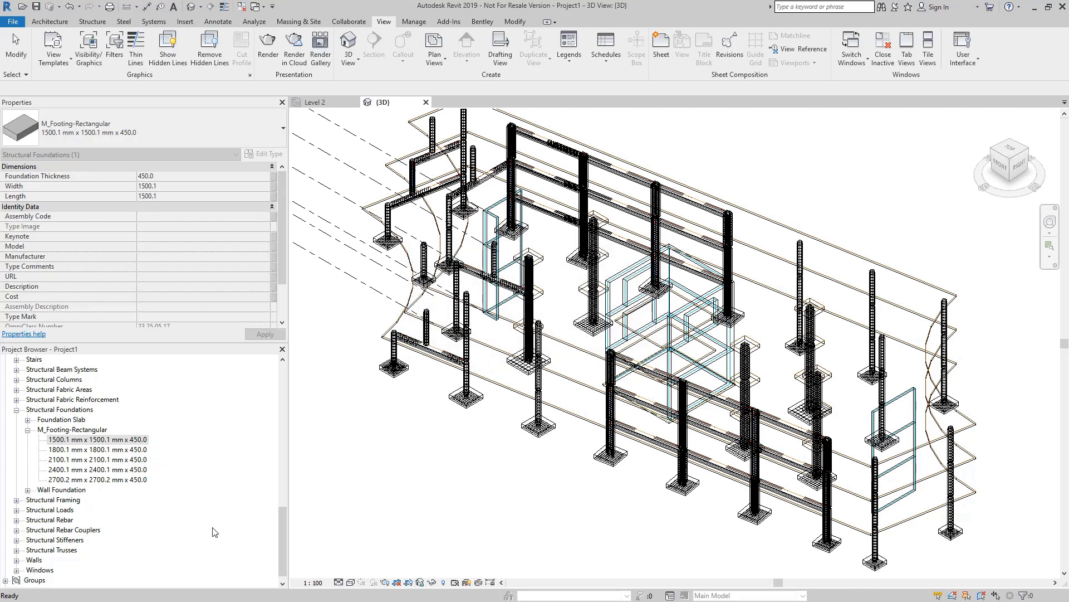
Step: Select all 1500.1 mm x 1500.1 mm footings in the entire project and set their Mark to F1, accepting the duplicates
right_click(138, 440)
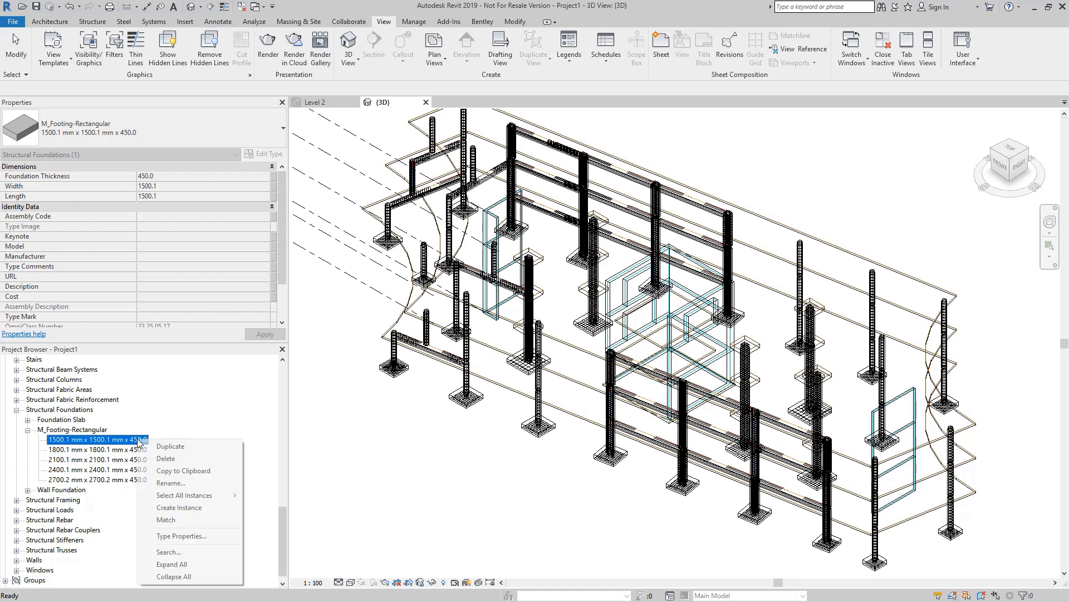
mouse_move(214, 500)
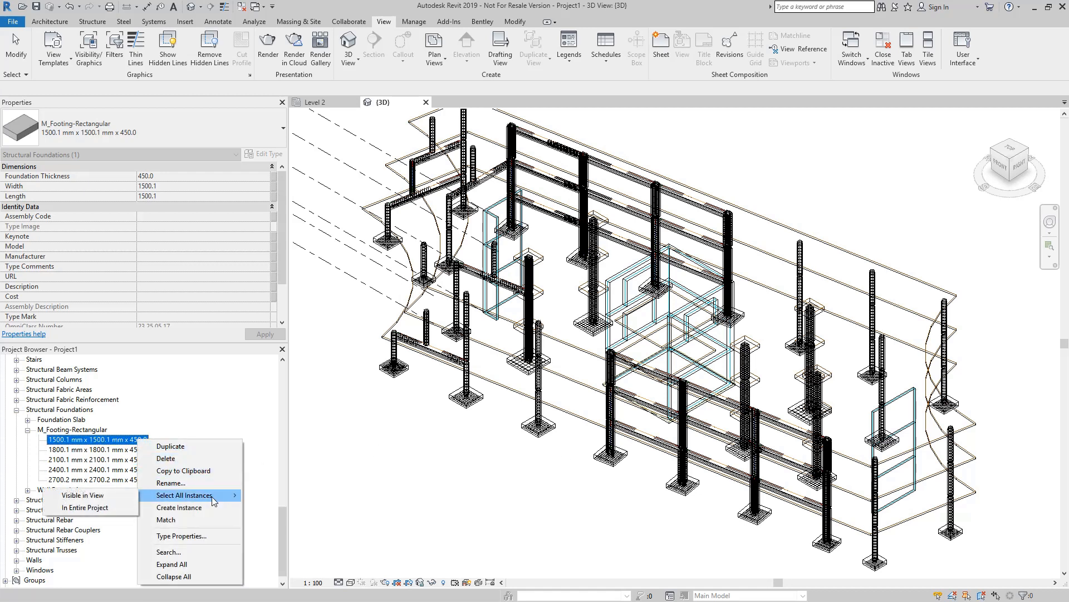
click(96, 508)
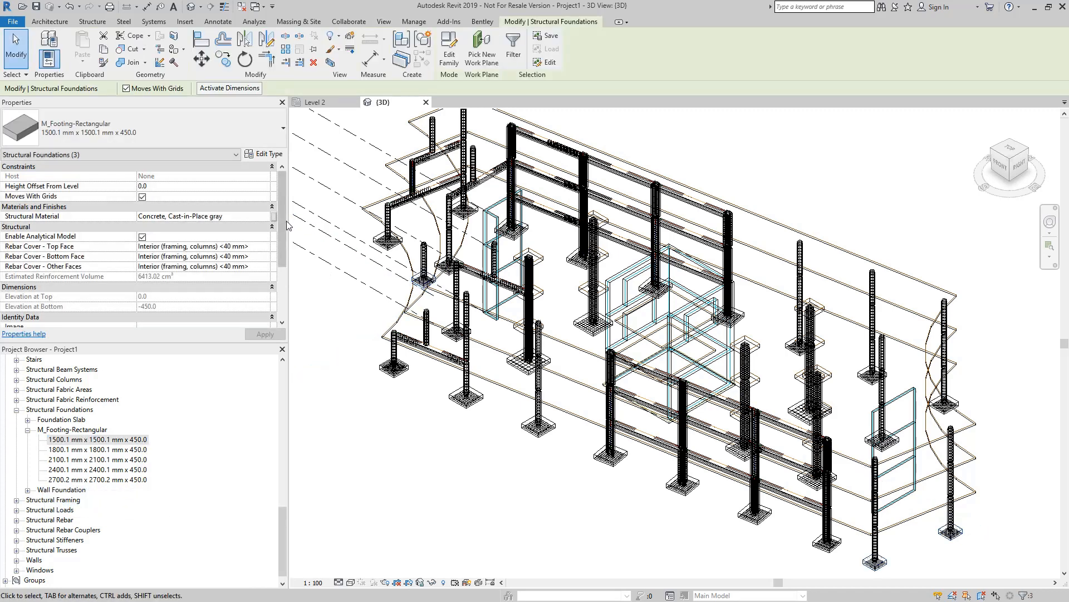
scroll(281, 279, down, 3)
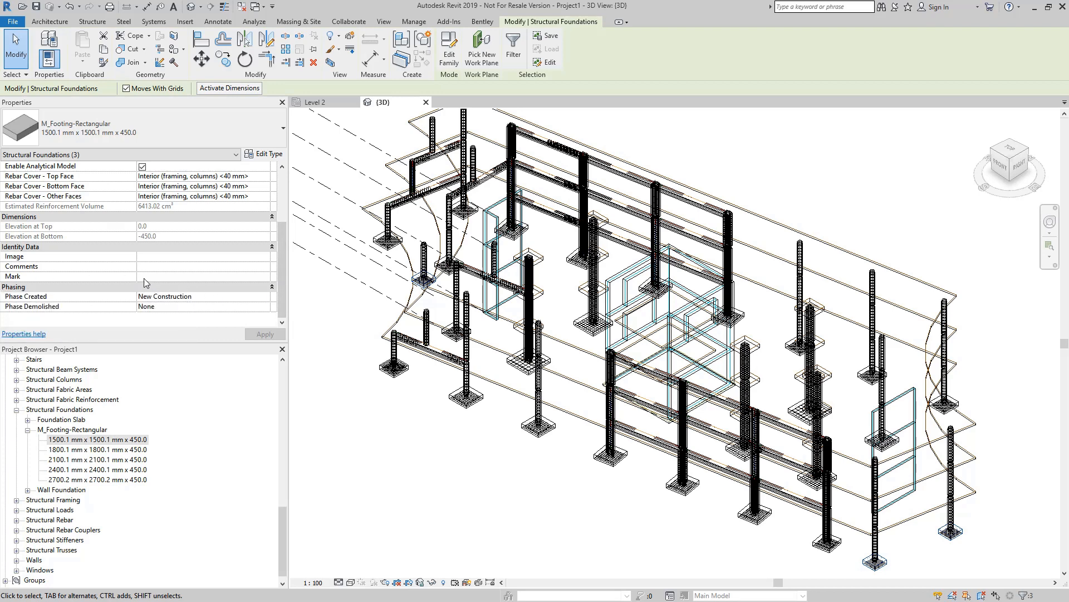
text(1)
click(266, 334)
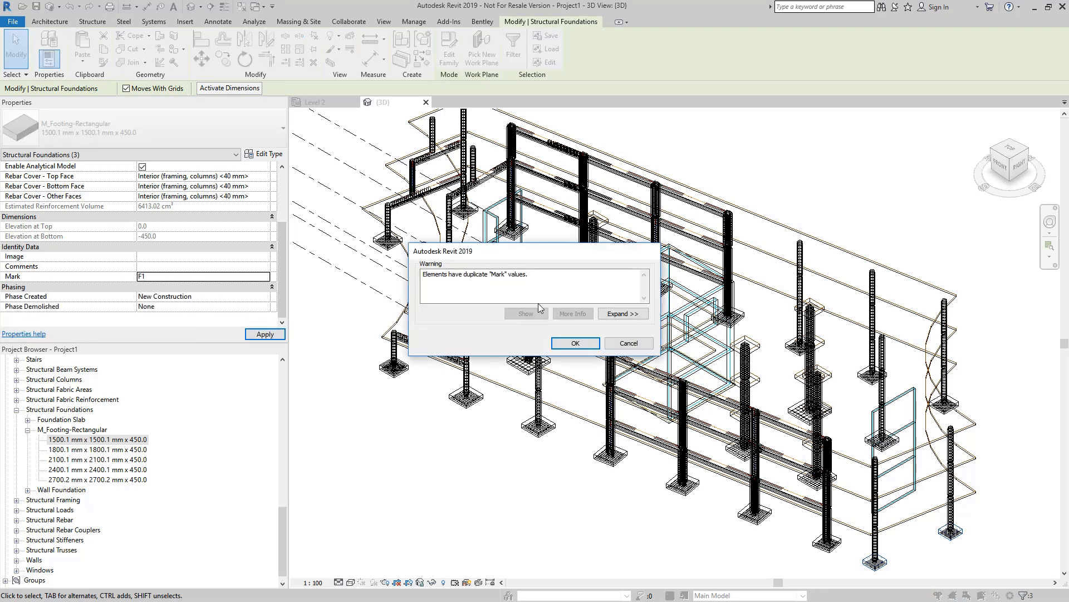
click(574, 341)
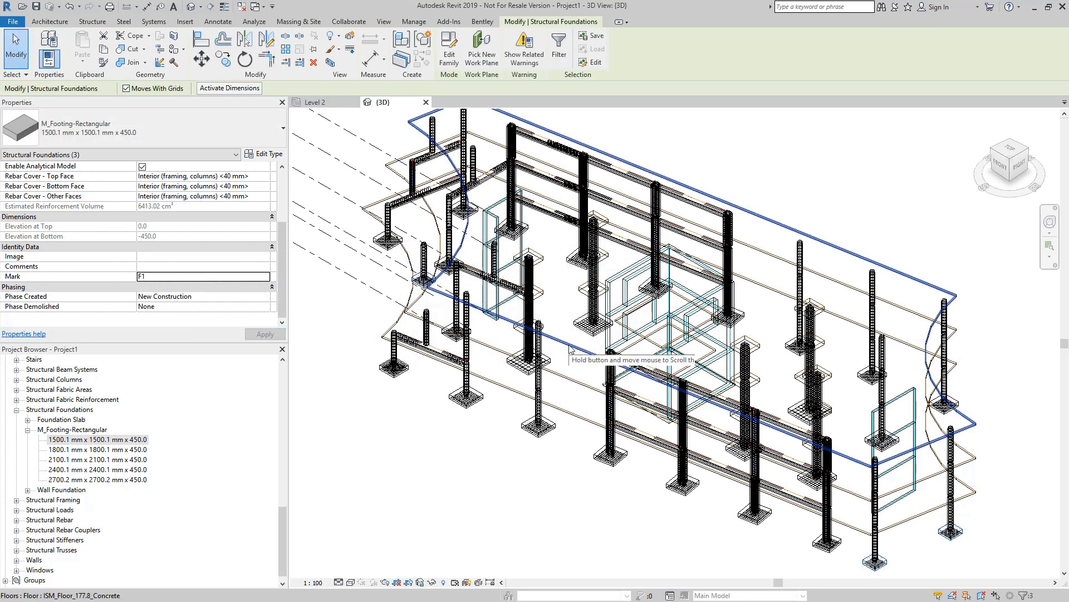
Step: Assign Mark F2 to every 1800.1 mm x 1800.1 mm footing in the entire project, accepting the duplicate marks
click(139, 450)
right_click(140, 450)
mouse_move(223, 501)
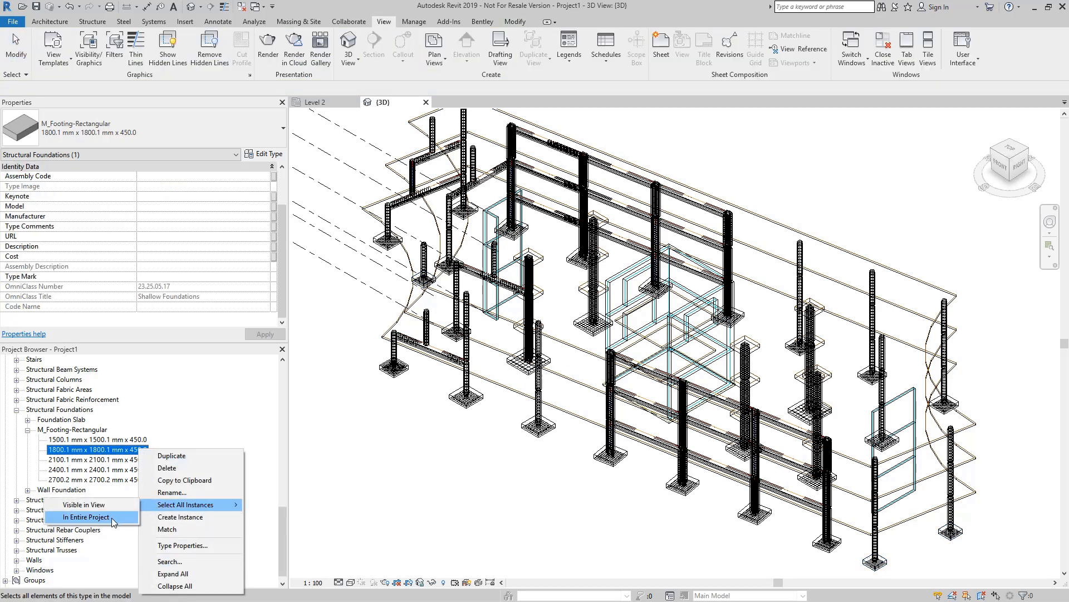
click(92, 518)
text(F2)
click(266, 334)
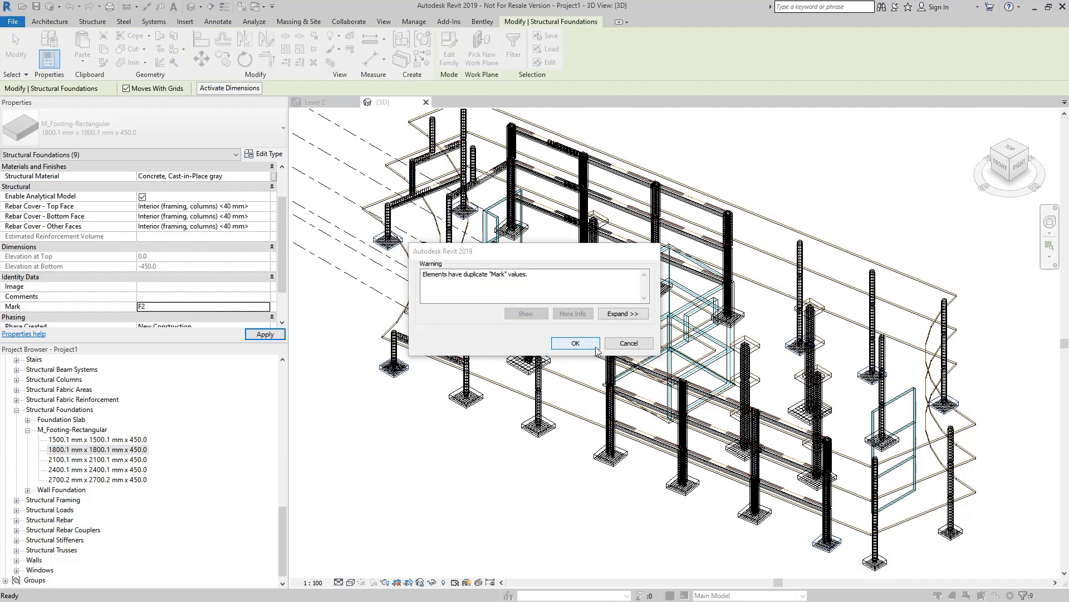
click(574, 341)
Step: Assign Mark F3 to every 2100.1 mm x 2100.1 mm footing in the entire project, accepting the duplicate marks
right_click(139, 460)
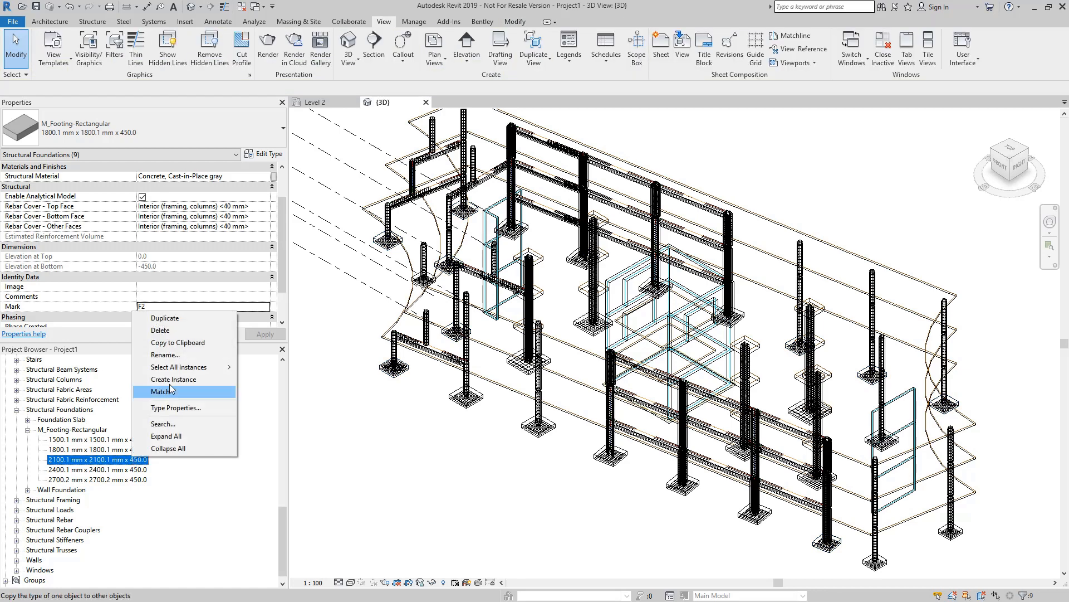
mouse_move(223, 363)
click(91, 377)
text(F3)
click(266, 334)
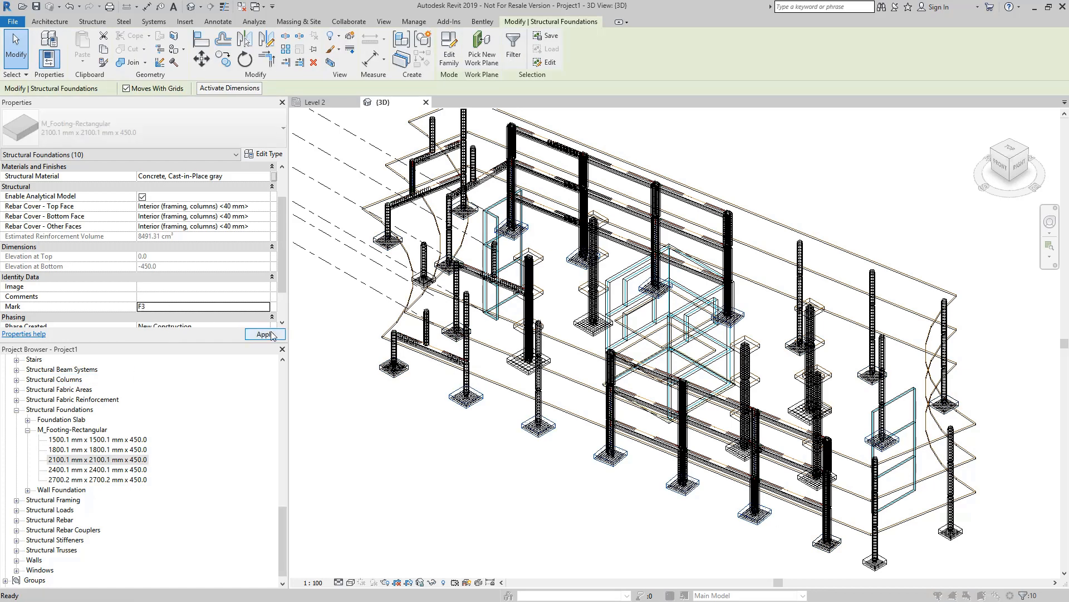
click(574, 341)
Step: Assign Mark F4 to every 2400.1 mm x 2400.1 mm footing in the entire project, accepting the duplicate marks
right_click(139, 470)
mouse_move(290, 371)
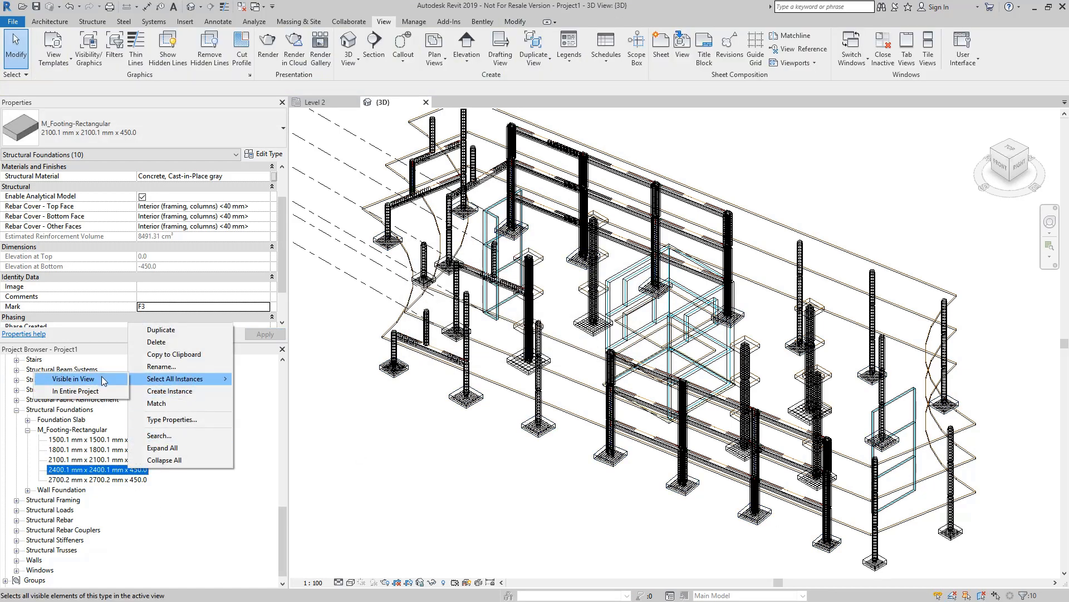
click(173, 388)
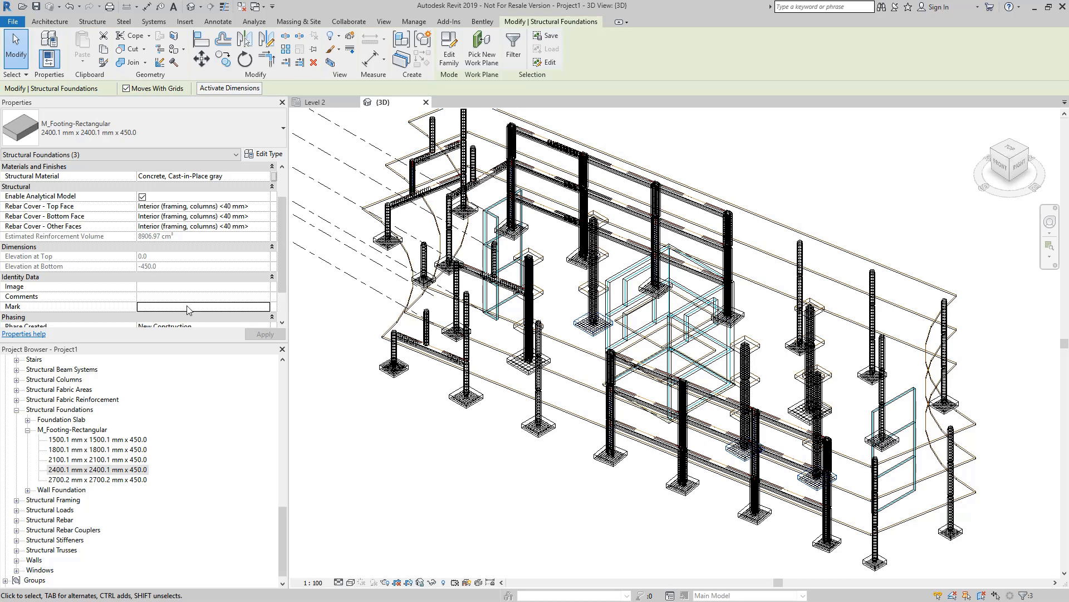
click(186, 306)
text(F4)
click(265, 335)
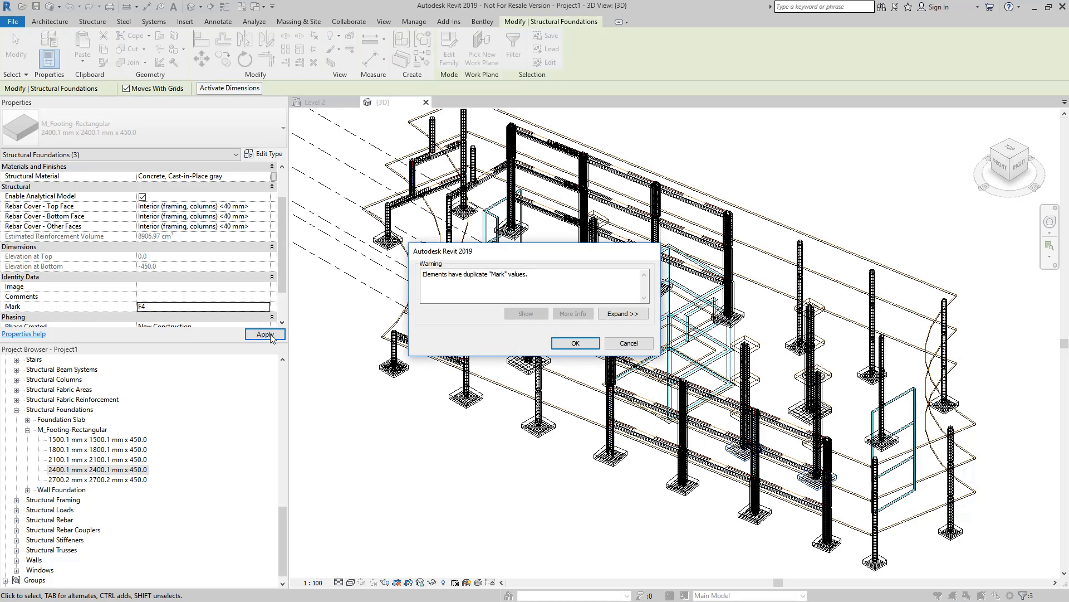
click(575, 342)
Step: Assign Mark F5 to every 2700.2 mm x 2700.2 mm footing in the entire project, accepting the duplicate marks
right_click(133, 482)
mouse_move(187, 391)
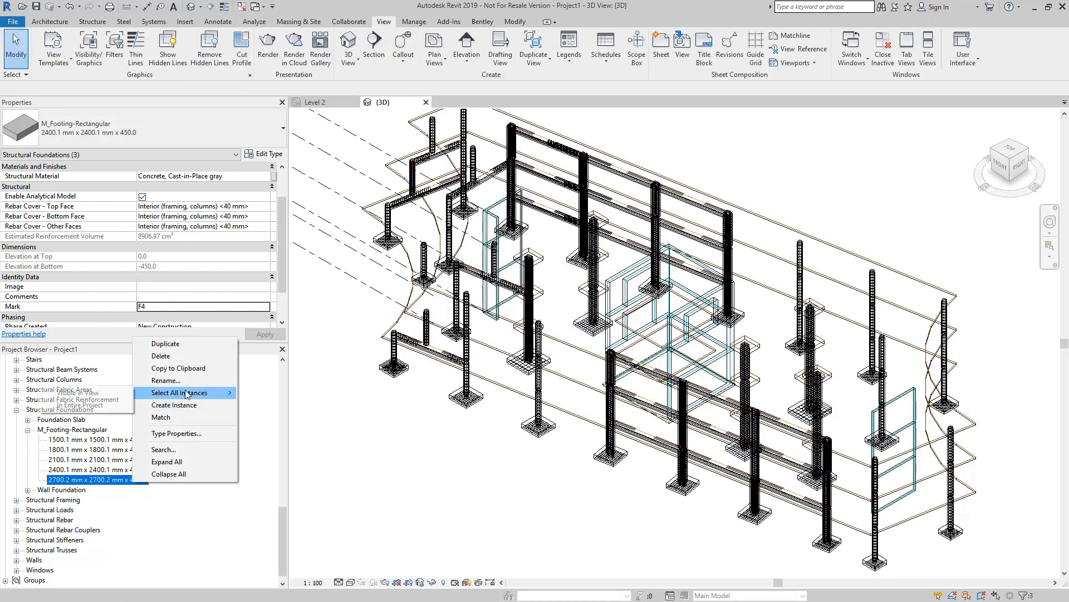
click(101, 404)
click(180, 306)
text(F5)
click(265, 334)
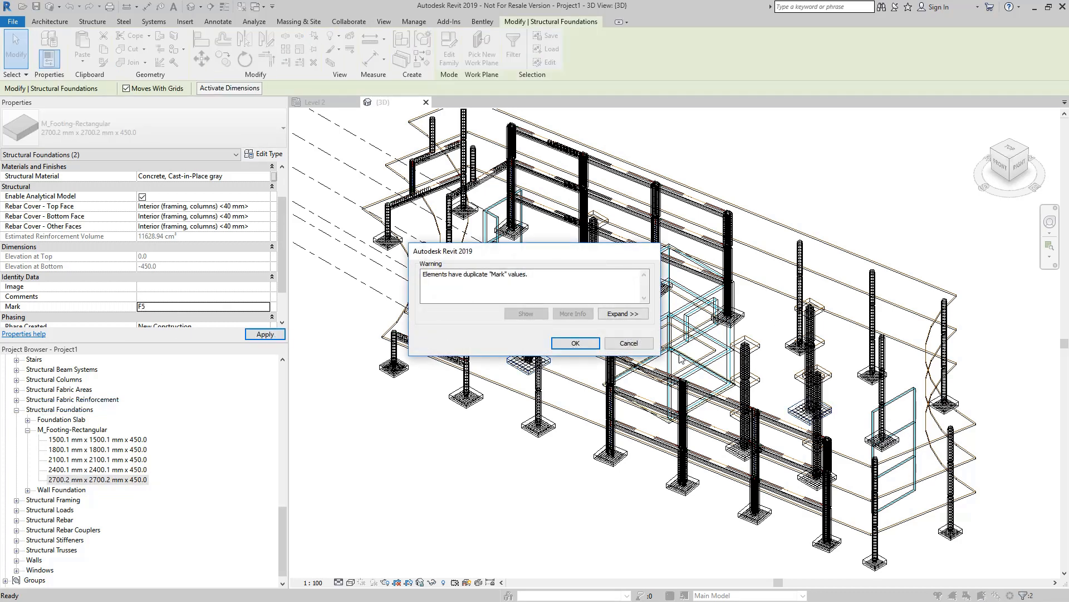
click(576, 344)
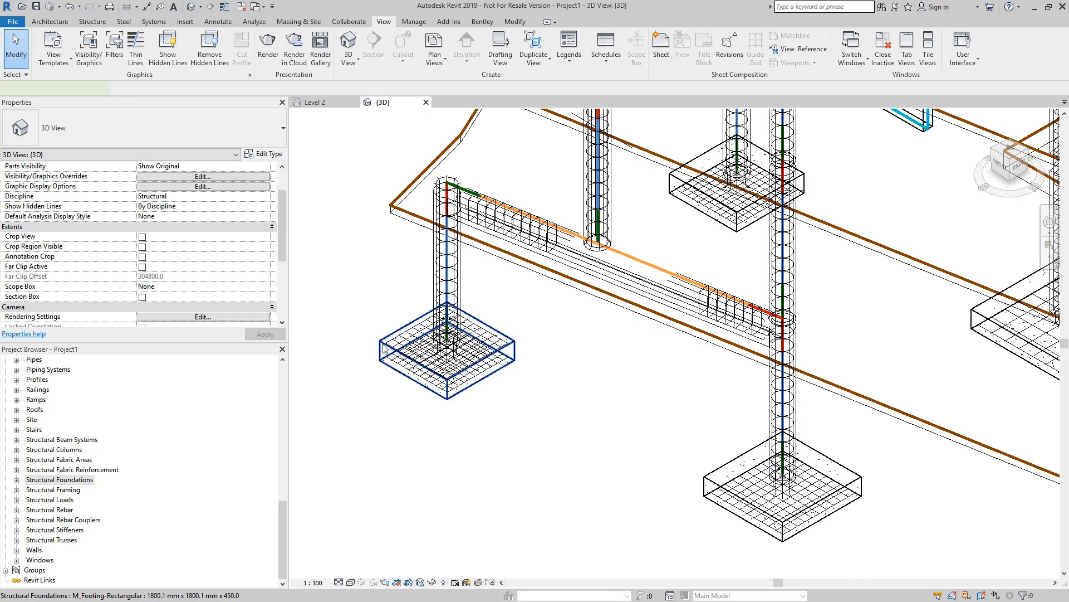
Step: Set the Mark of the single 1800.1 mm footing under the column at the short beam's outer end to F7
click(385, 350)
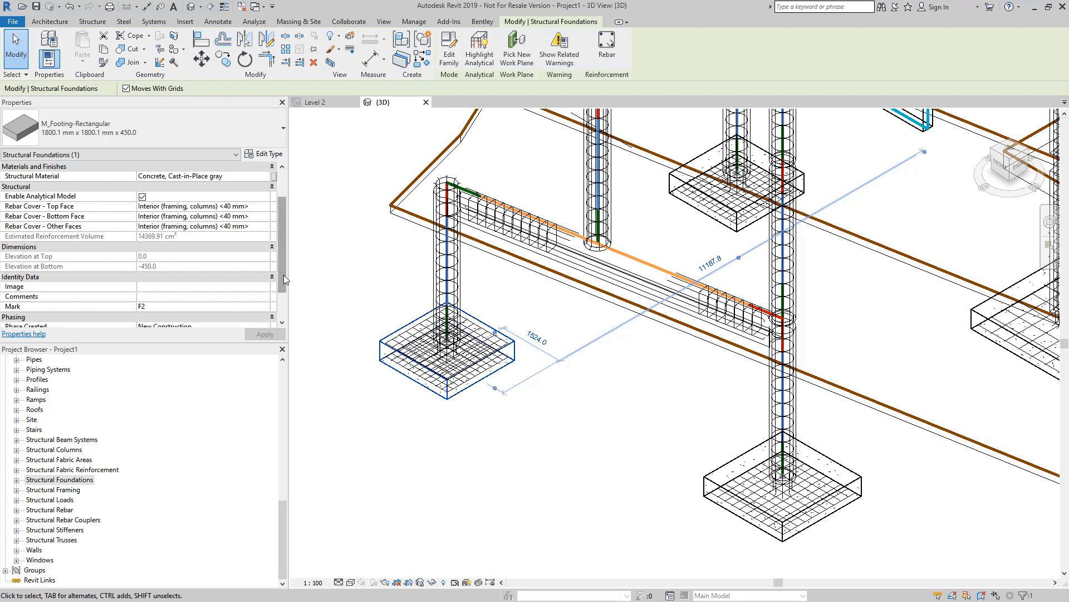
drag(283, 276, 282, 320)
click(177, 276)
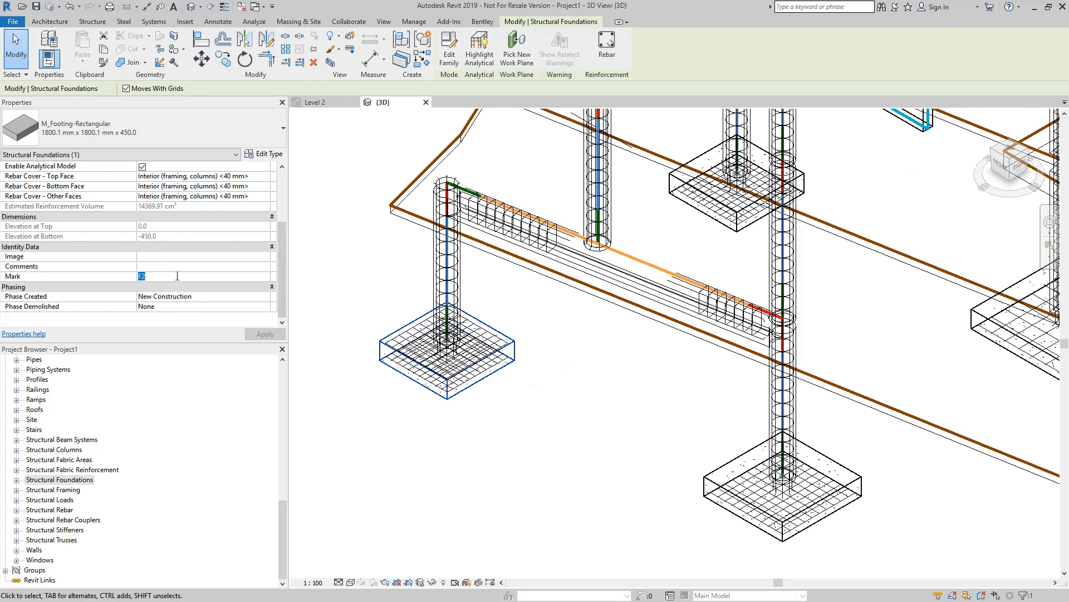
text(F)
click(265, 334)
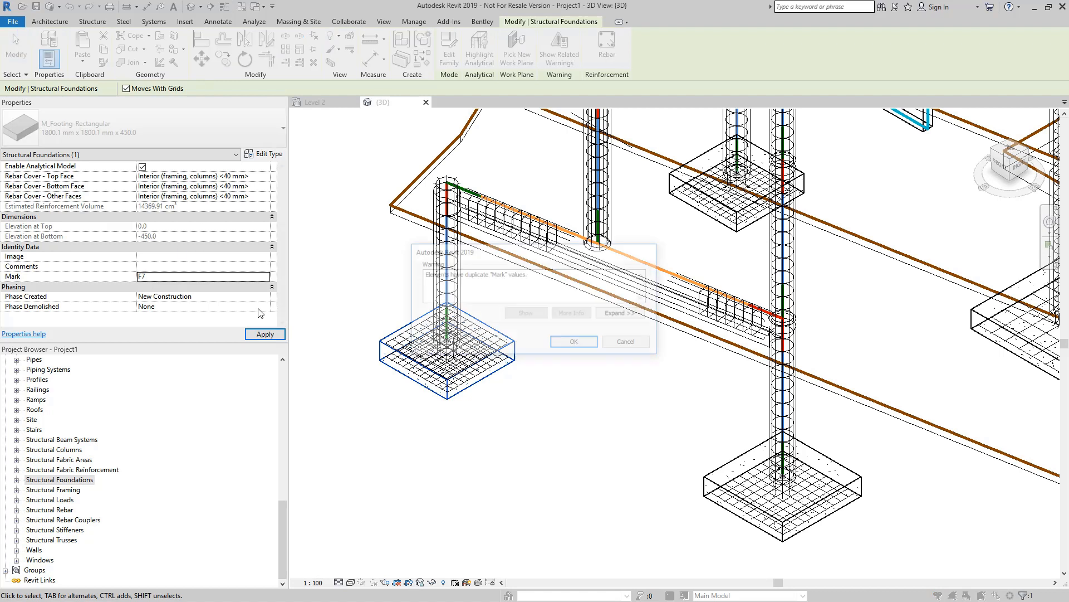
click(573, 342)
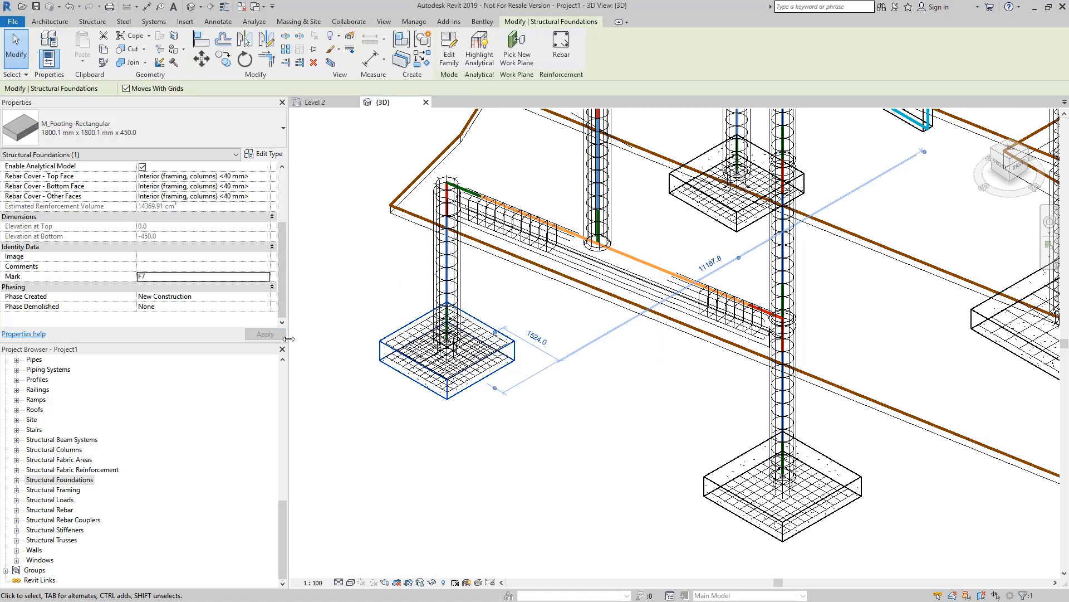
click(350, 406)
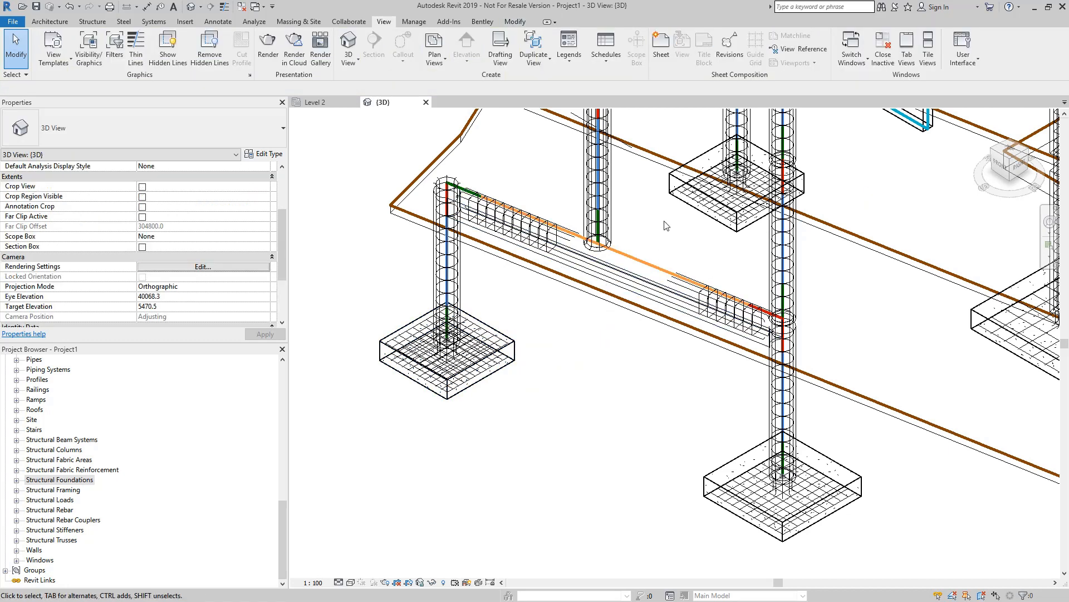
Step: Create a building component schedule for the Structural Foundations category, named FOOTINGS SCHEDULE
click(606, 65)
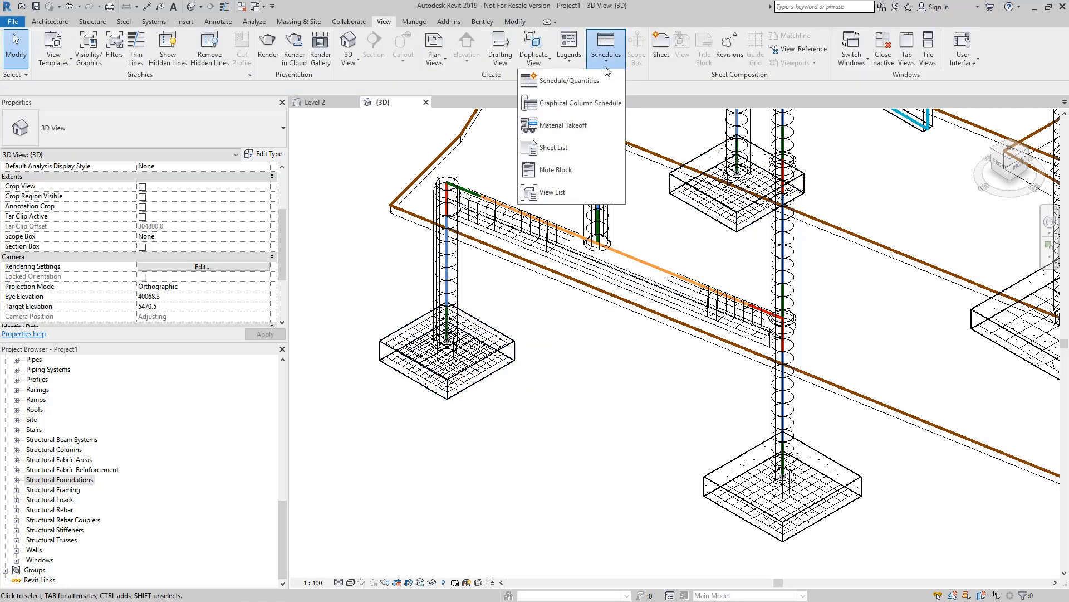
click(582, 86)
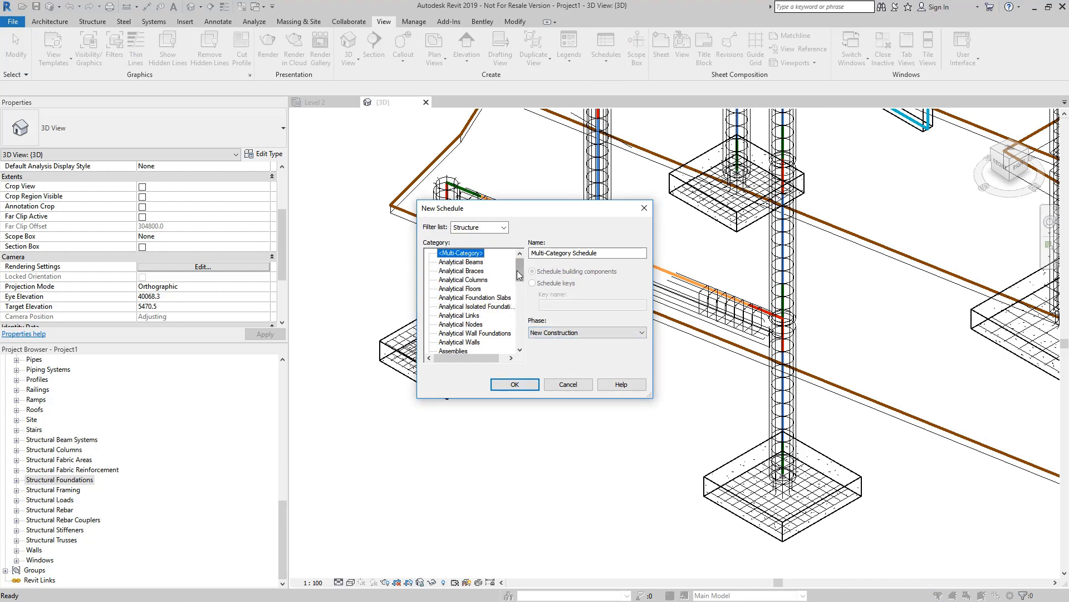
drag(518, 274, 518, 342)
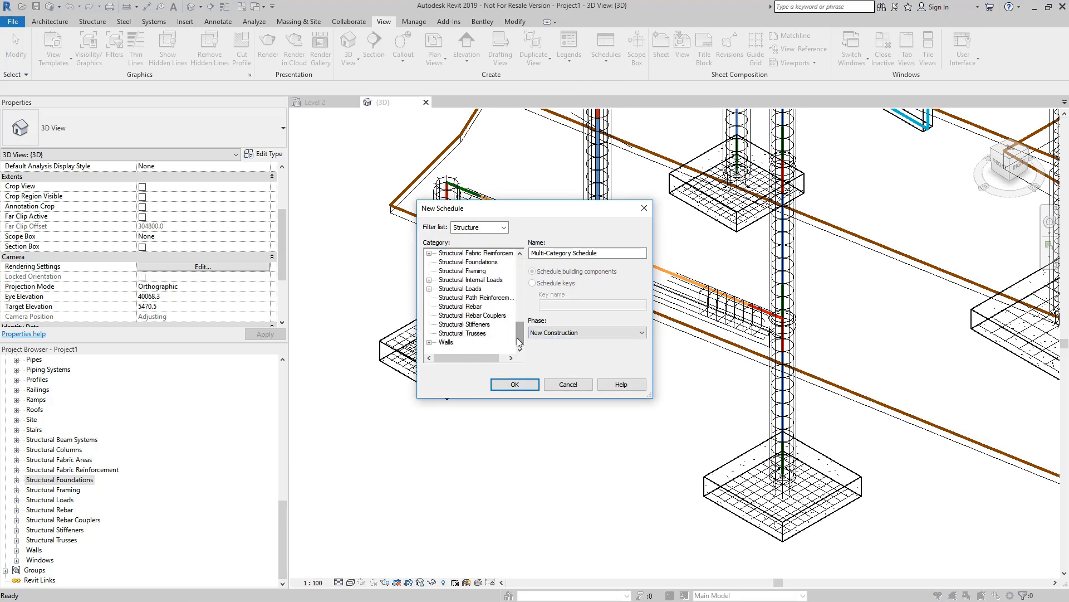
click(467, 261)
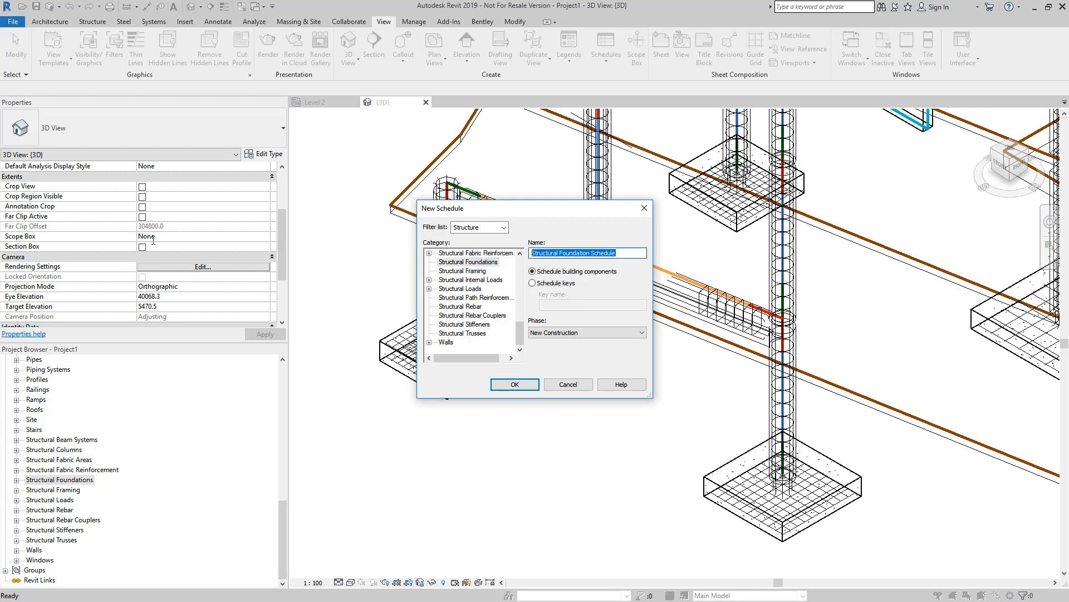
text(FOOTINGS )
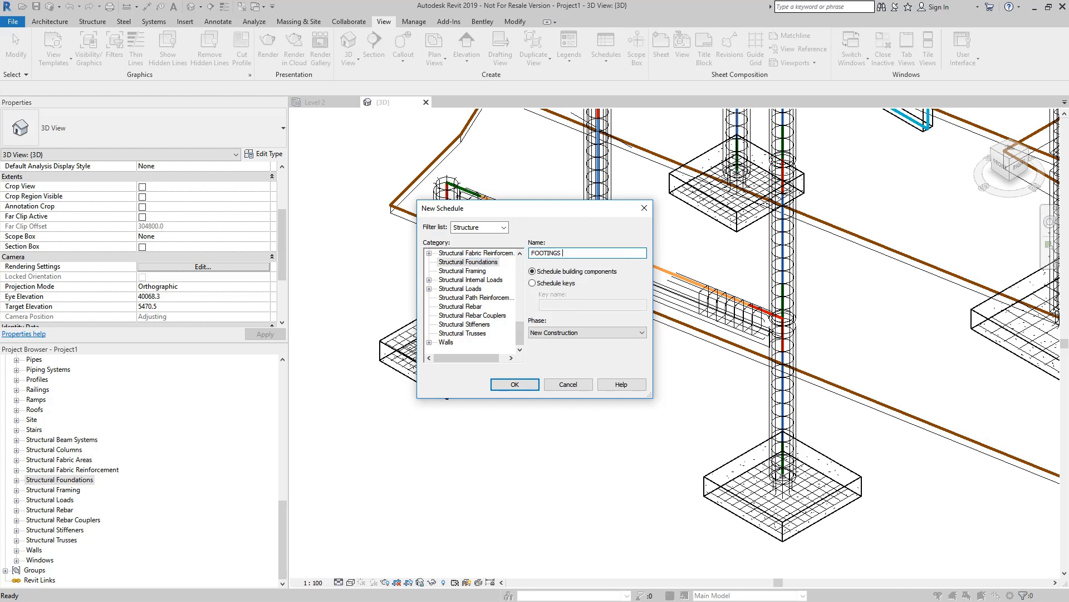
text(Sche)
key(BackSpace)
text(CHEDULE)
click(515, 384)
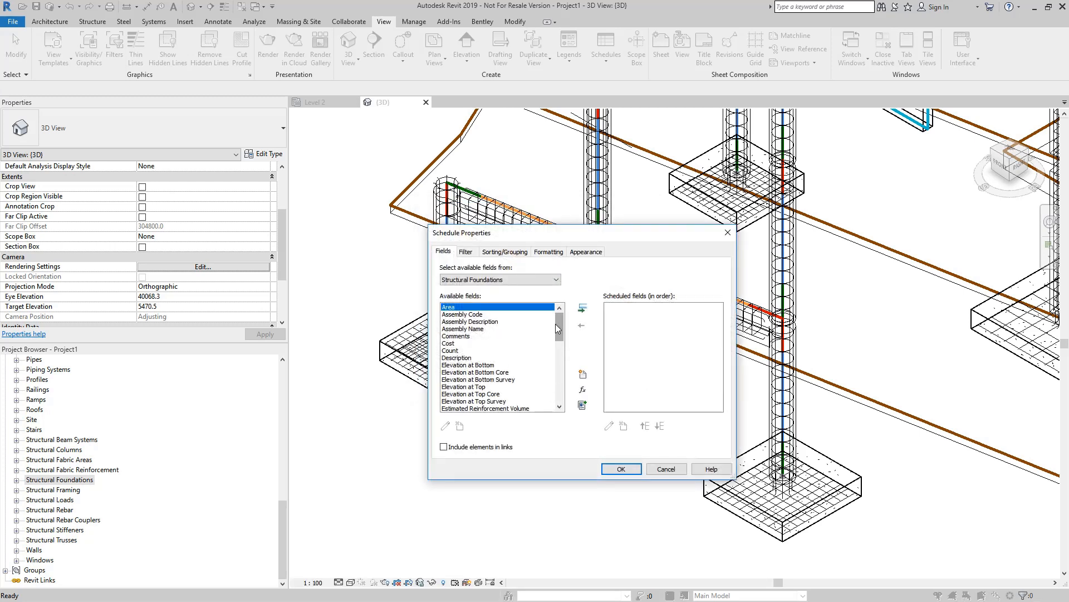
Step: Add the Mark and Width fields to the footings schedule
drag(556, 322, 557, 353)
click(473, 388)
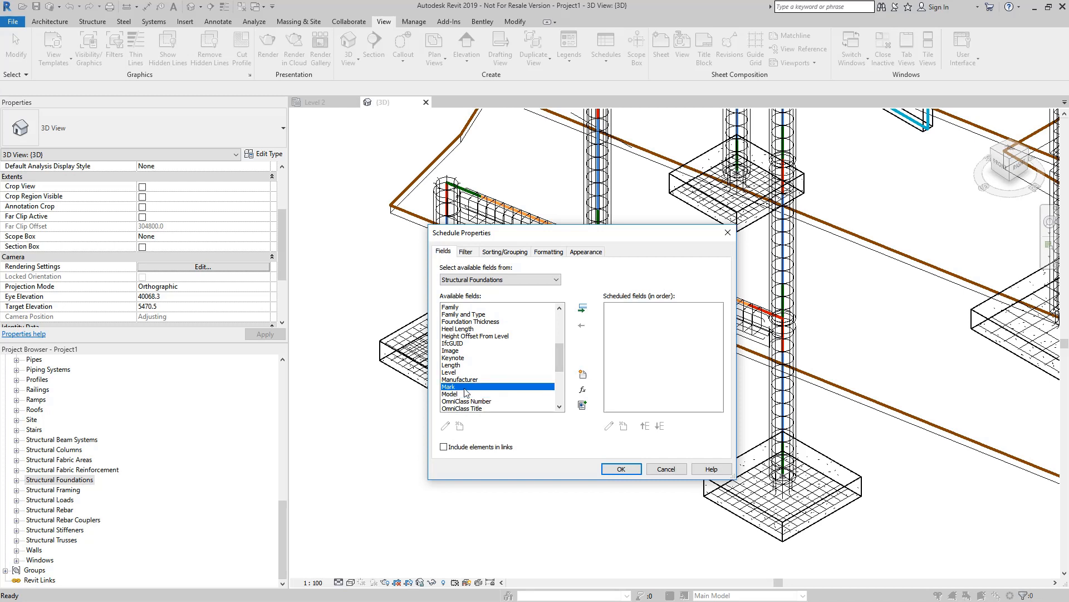
drag(563, 367, 560, 396)
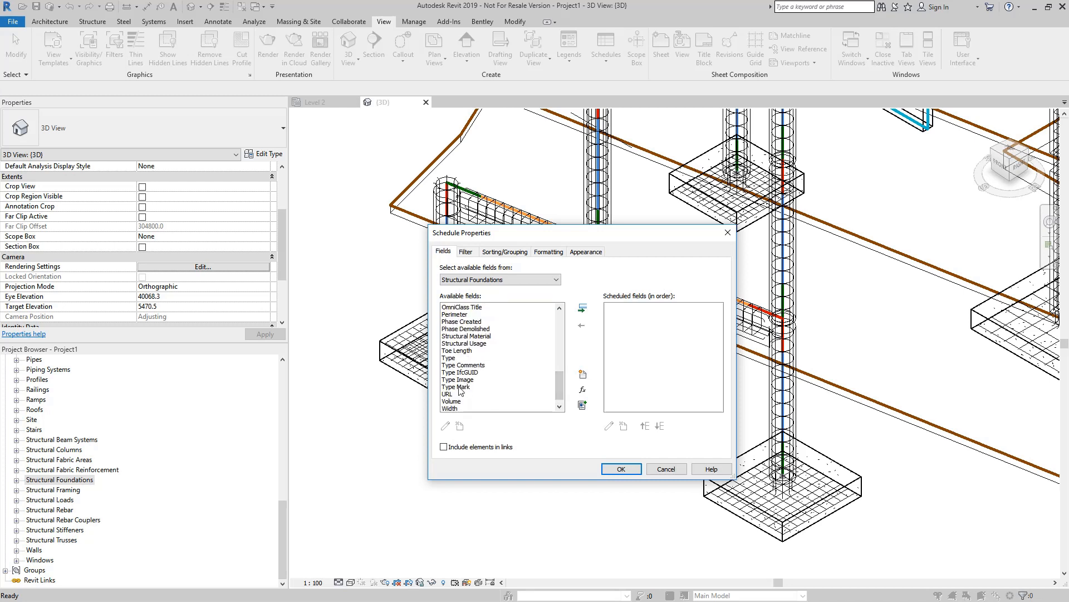
scroll(558, 398, up, 3)
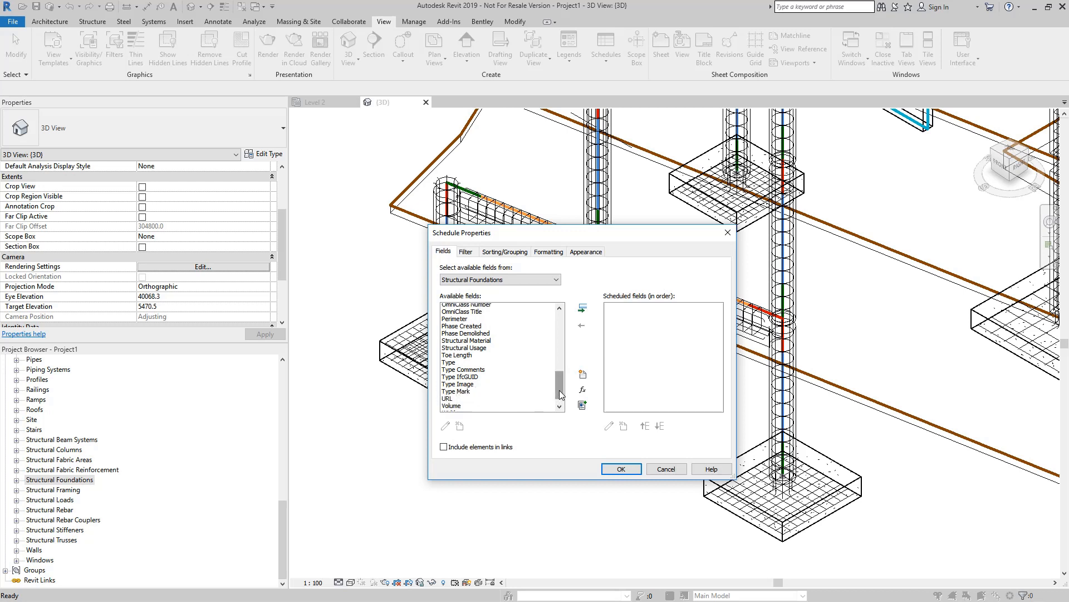
click(583, 309)
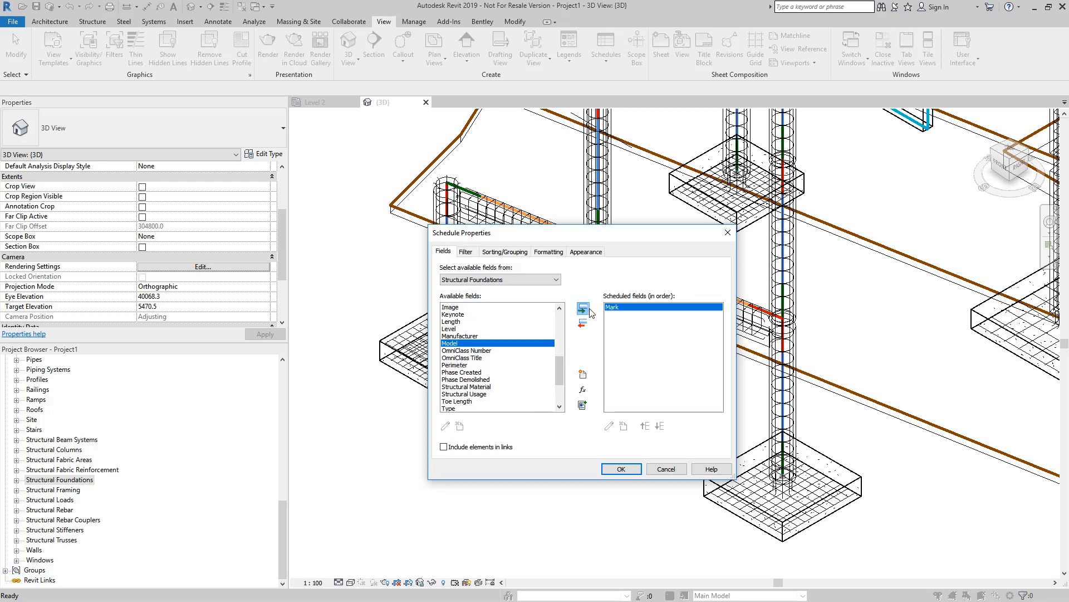
drag(561, 378, 562, 396)
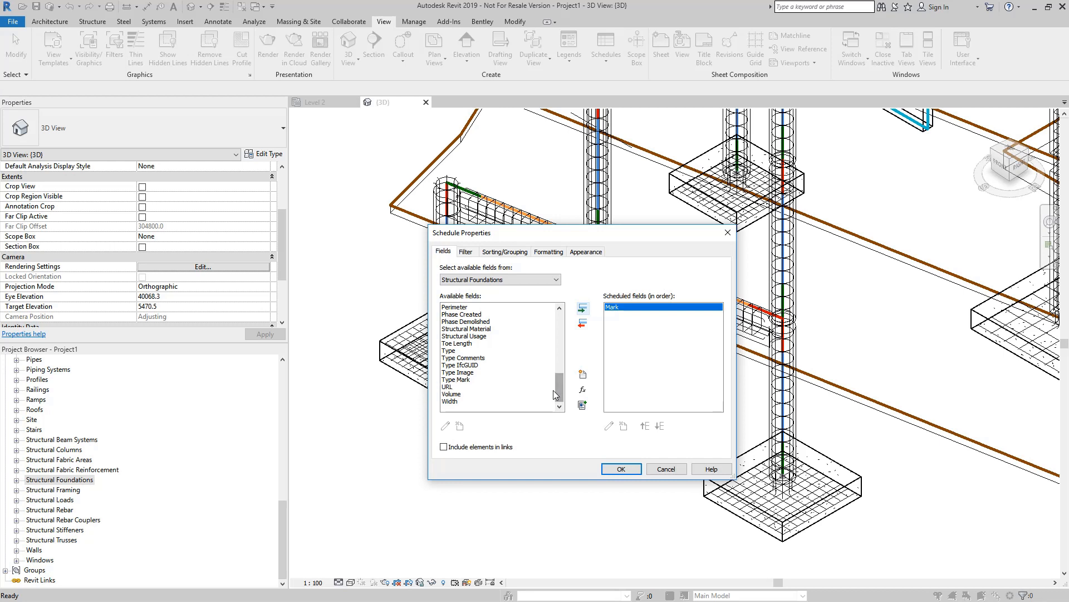
click(501, 401)
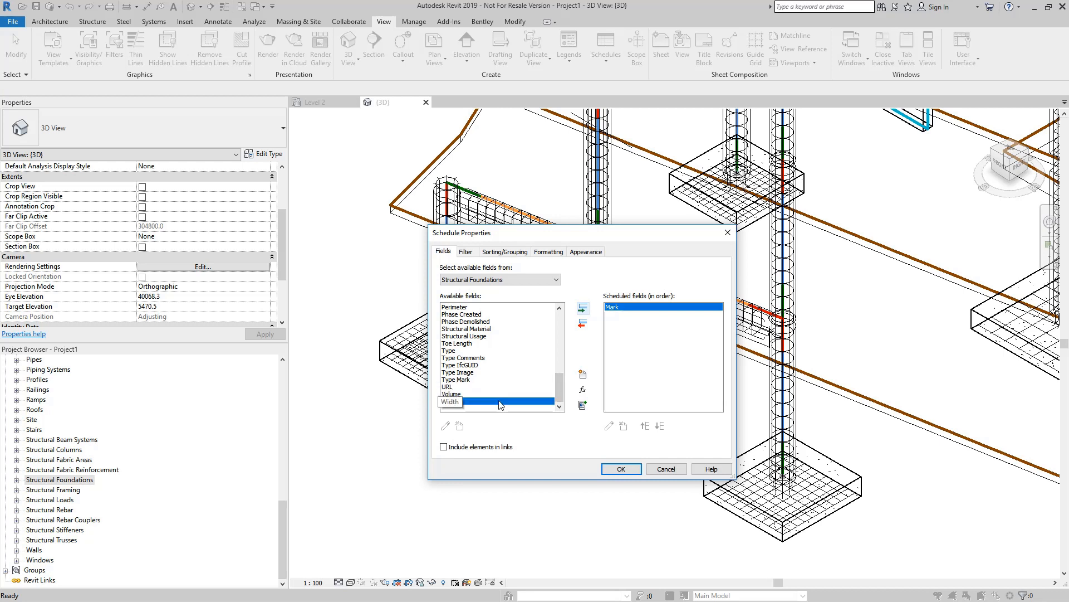
click(582, 308)
Step: Add the Comments, Length and Foundation Thickness fields to the footings schedule
drag(560, 385, 561, 323)
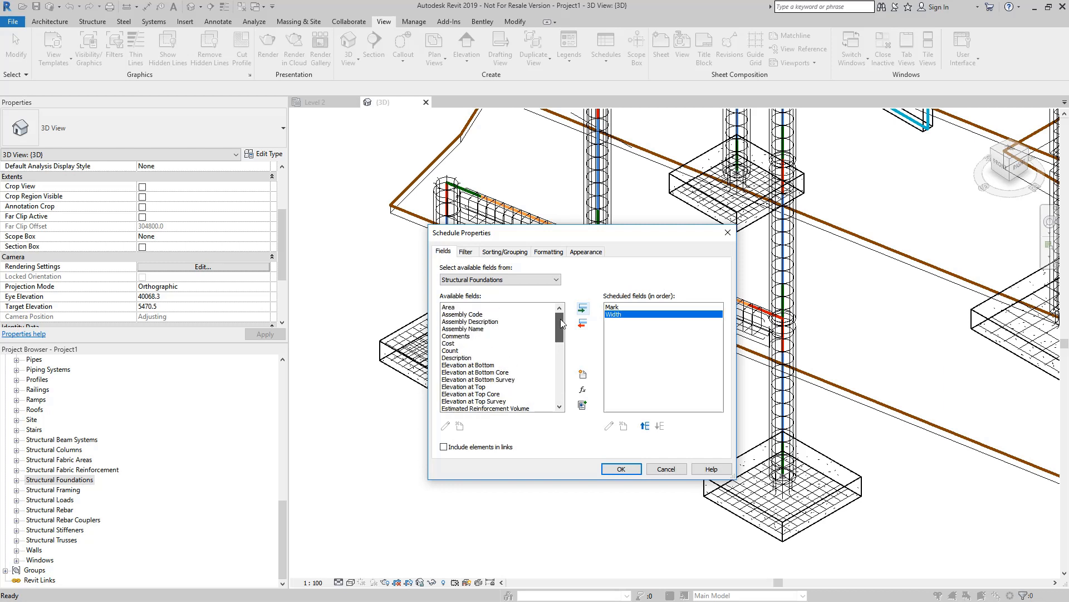
click(467, 336)
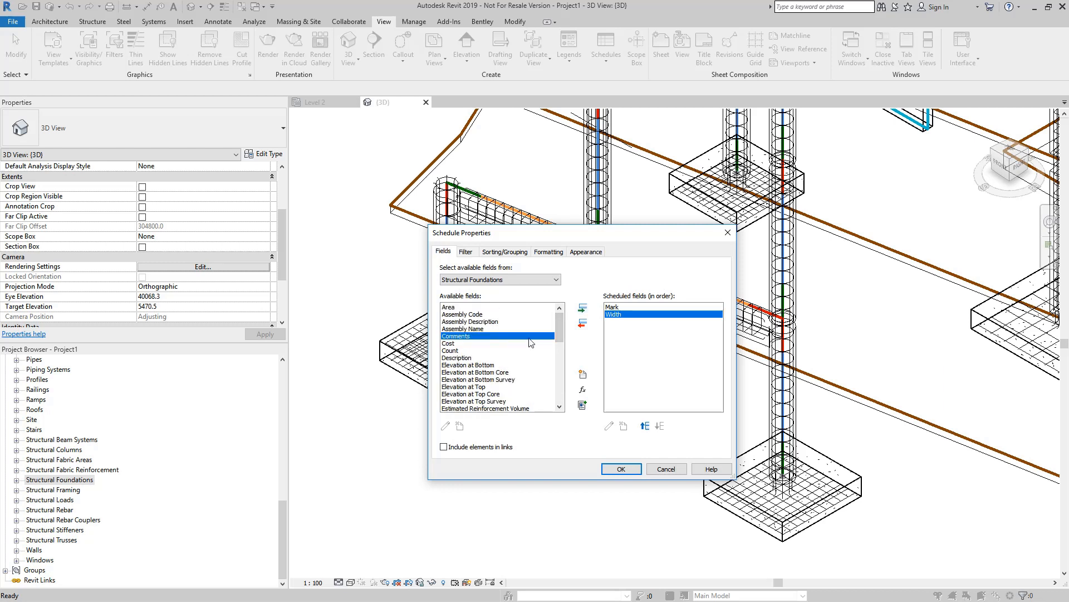
click(582, 310)
drag(561, 329, 553, 380)
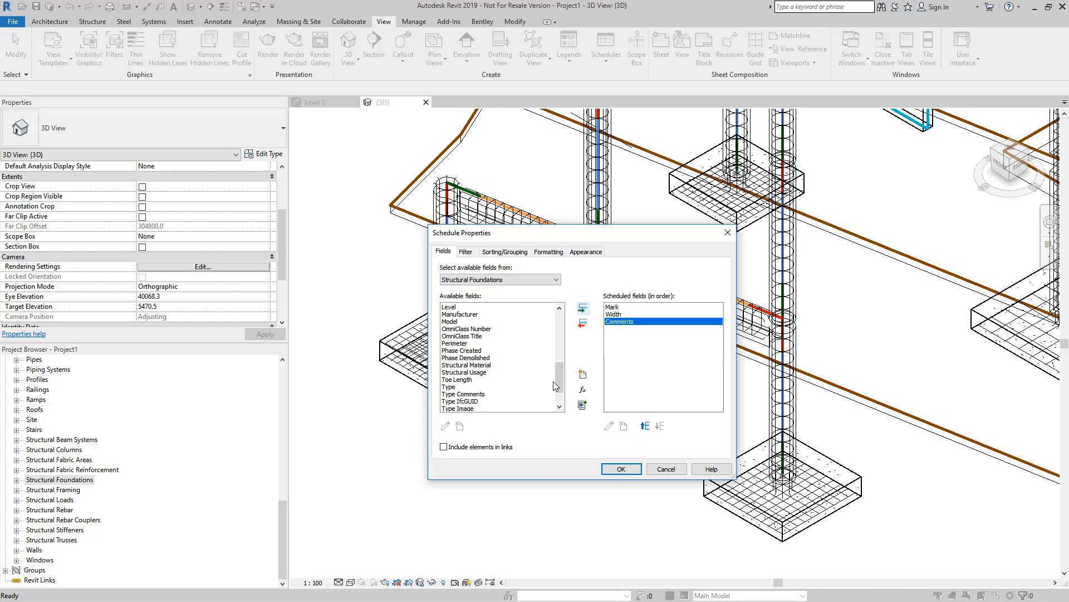
drag(562, 376, 563, 379)
click(474, 314)
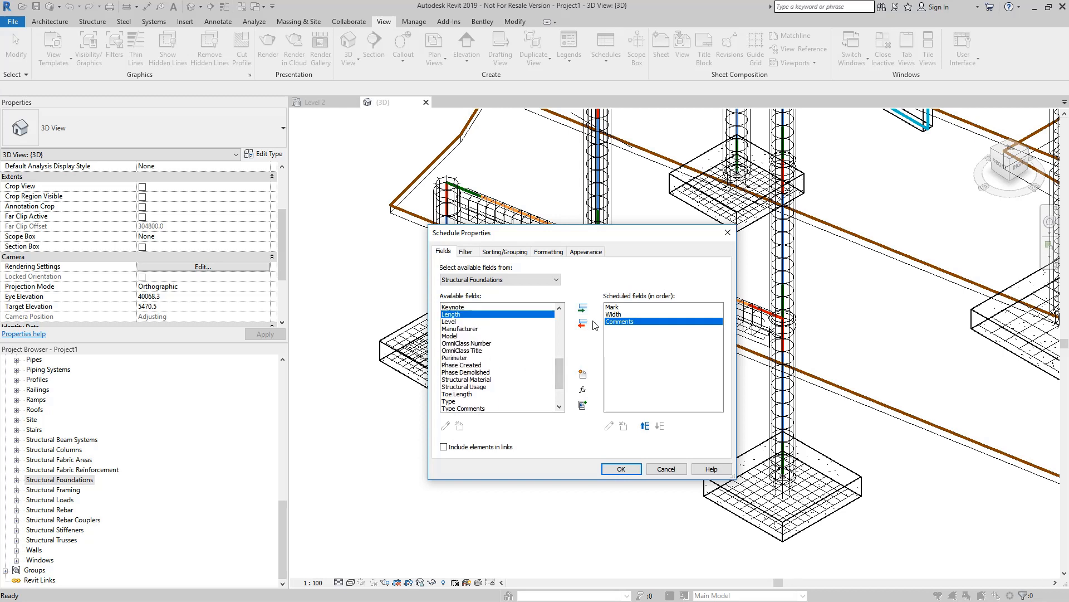
click(582, 308)
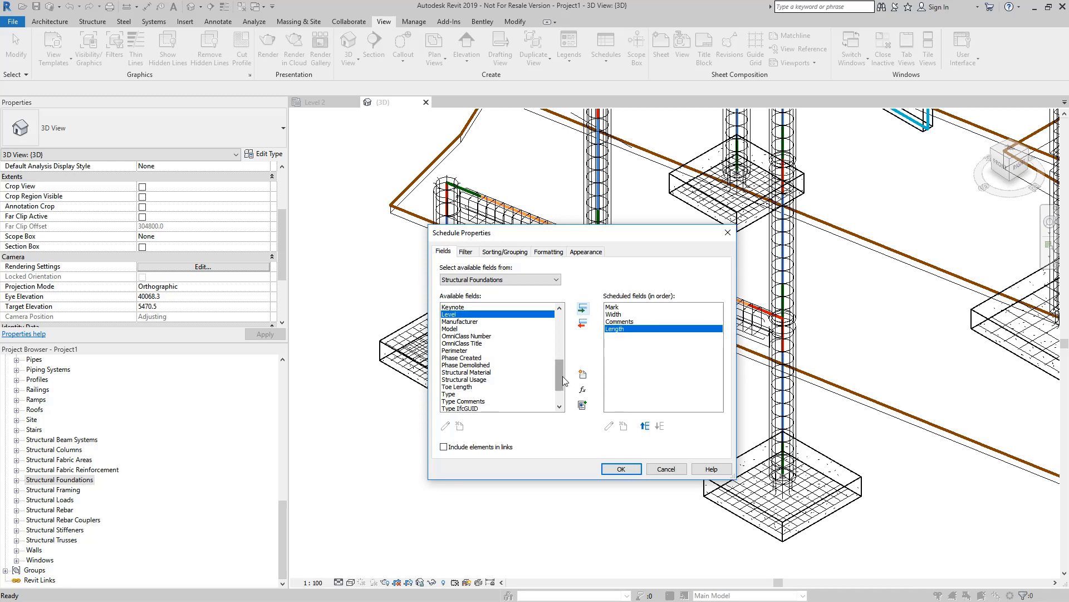
drag(563, 376, 569, 350)
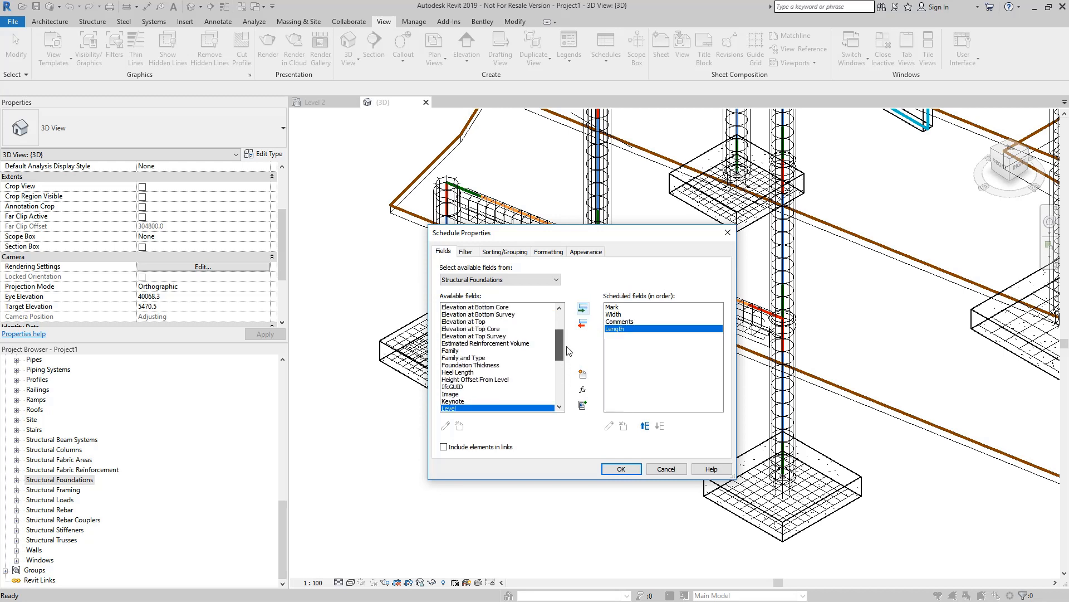
click(498, 365)
click(582, 308)
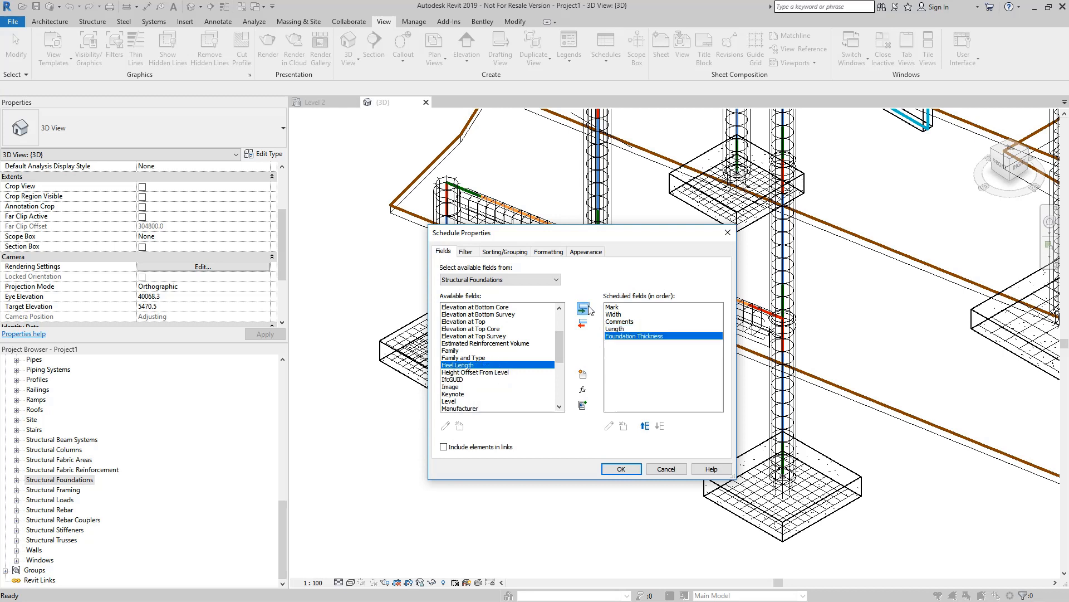
Step: Move the Comments field to the end of the scheduled fields, after Foundation Thickness
click(634, 322)
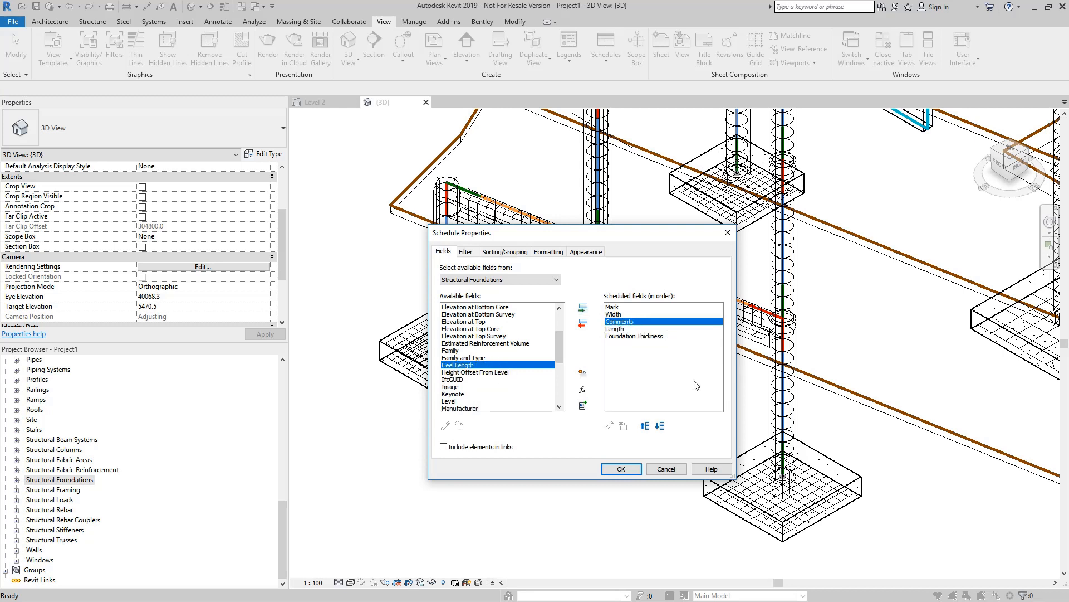
click(660, 426)
click(660, 427)
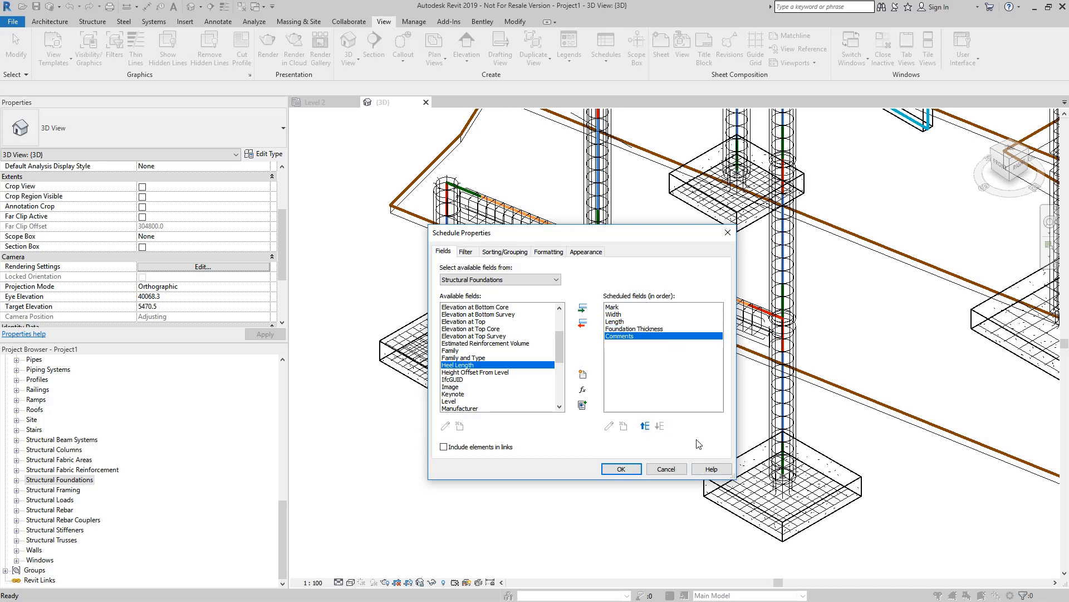
Step: Filter the schedule to elements whose Mark begins with F
click(471, 254)
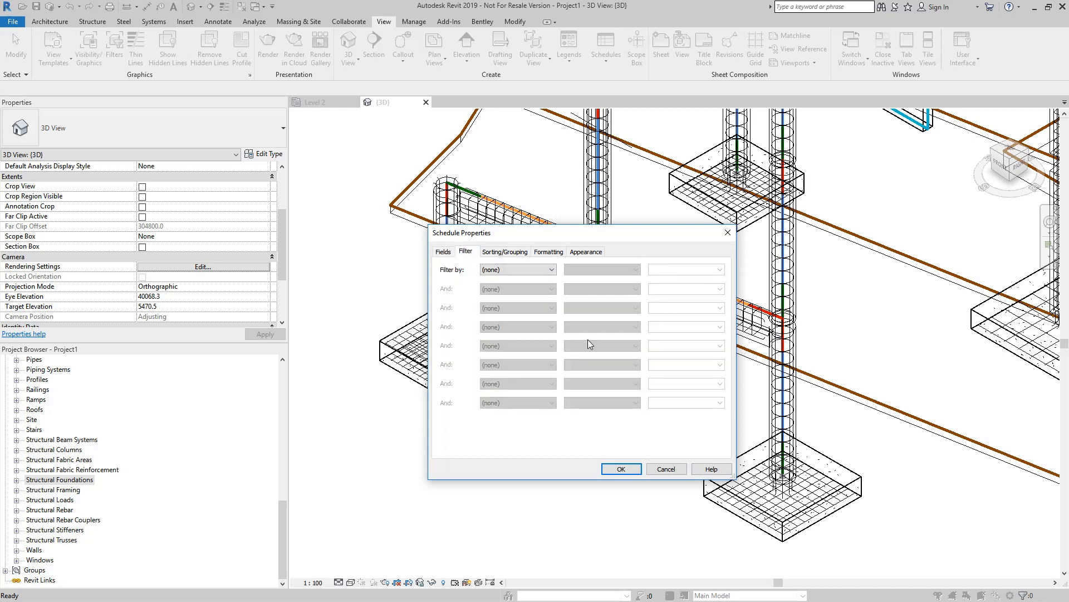
click(546, 272)
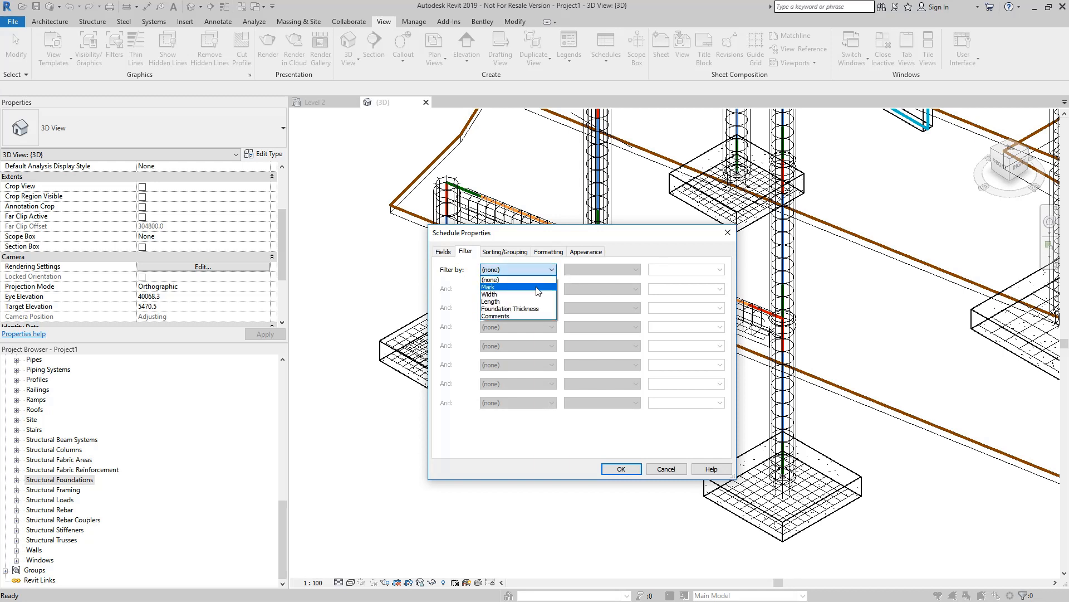
click(538, 287)
click(613, 269)
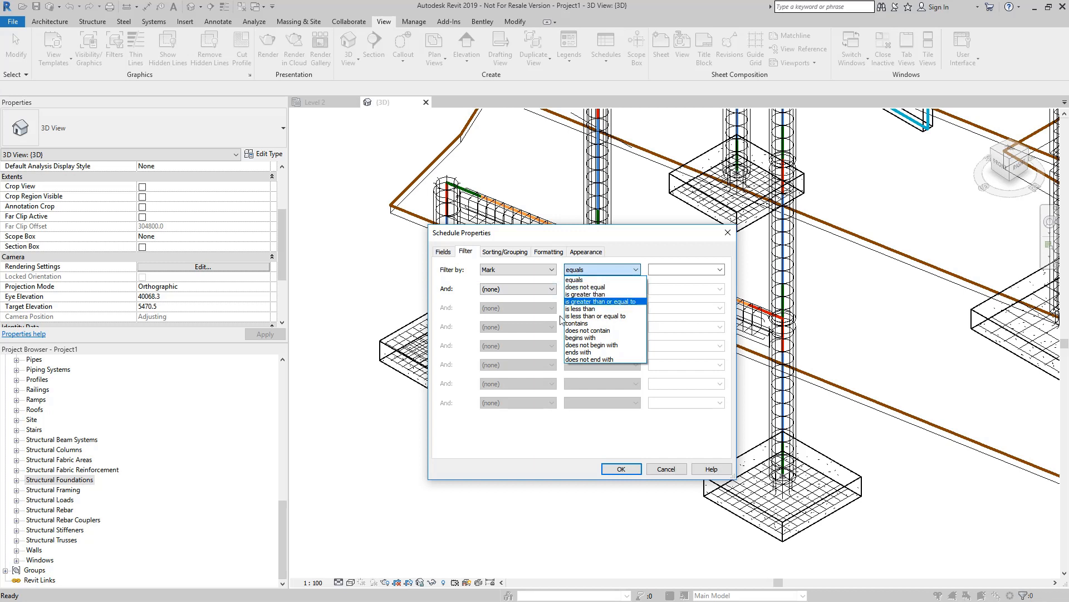
click(605, 337)
click(682, 271)
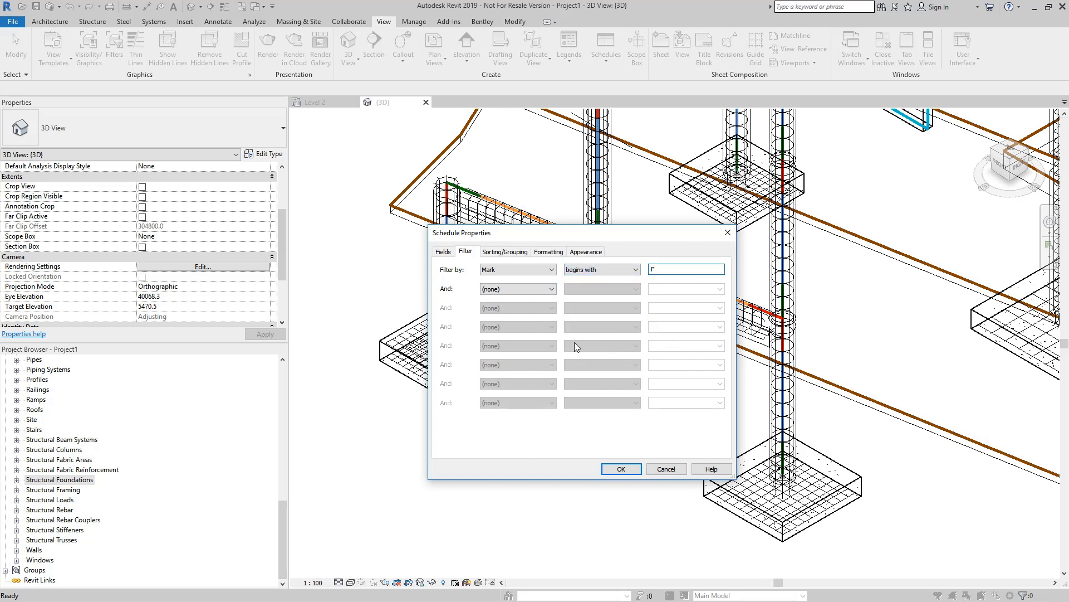
Step: Sort the schedule by Mark in ascending order without itemizing every instance, and generate it
click(524, 255)
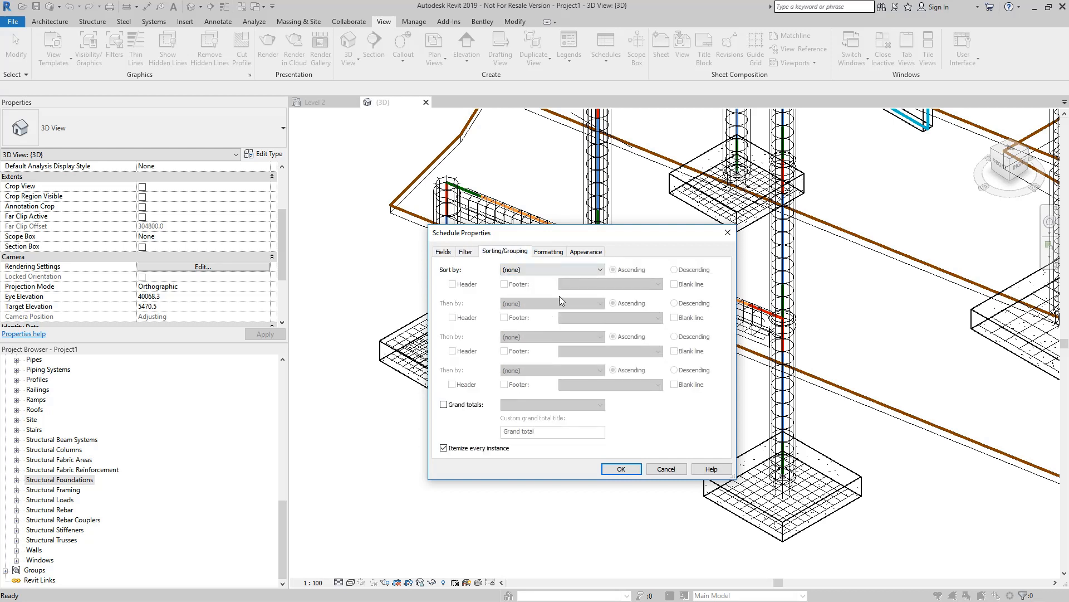
click(551, 271)
click(517, 279)
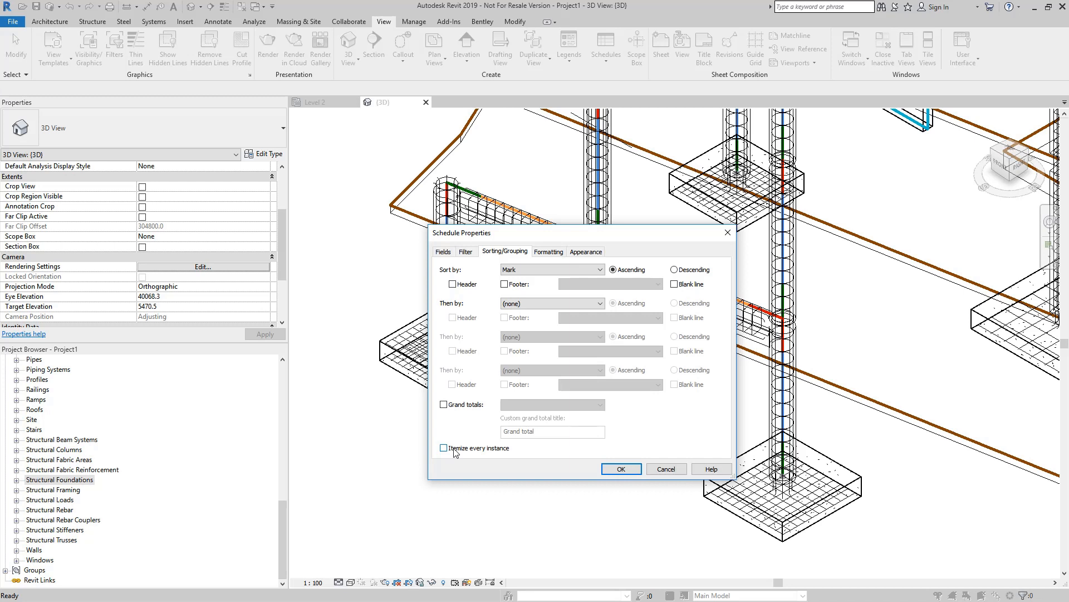
click(549, 253)
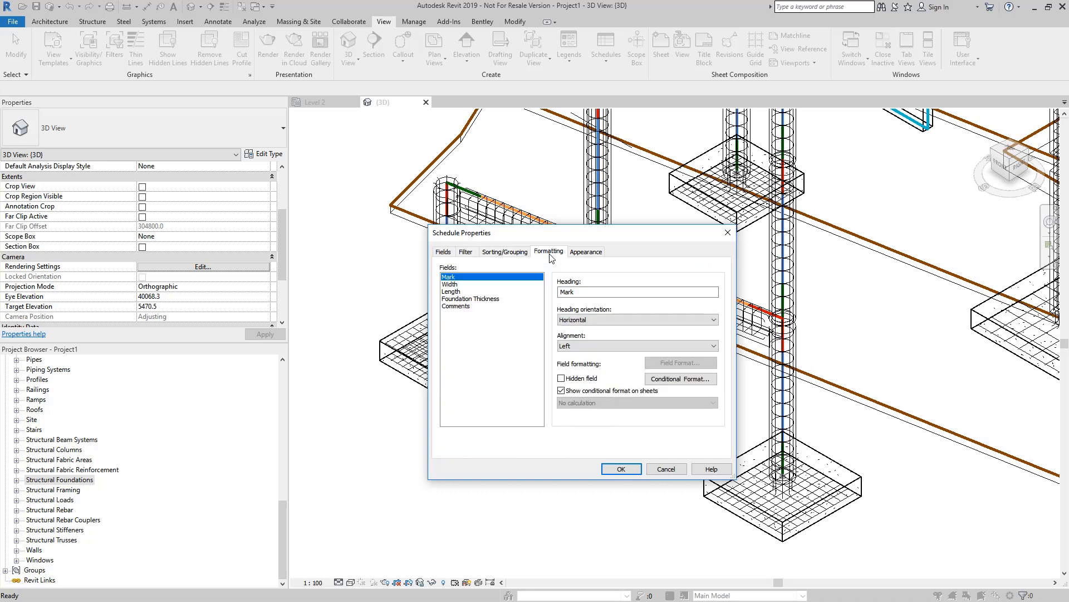
click(586, 254)
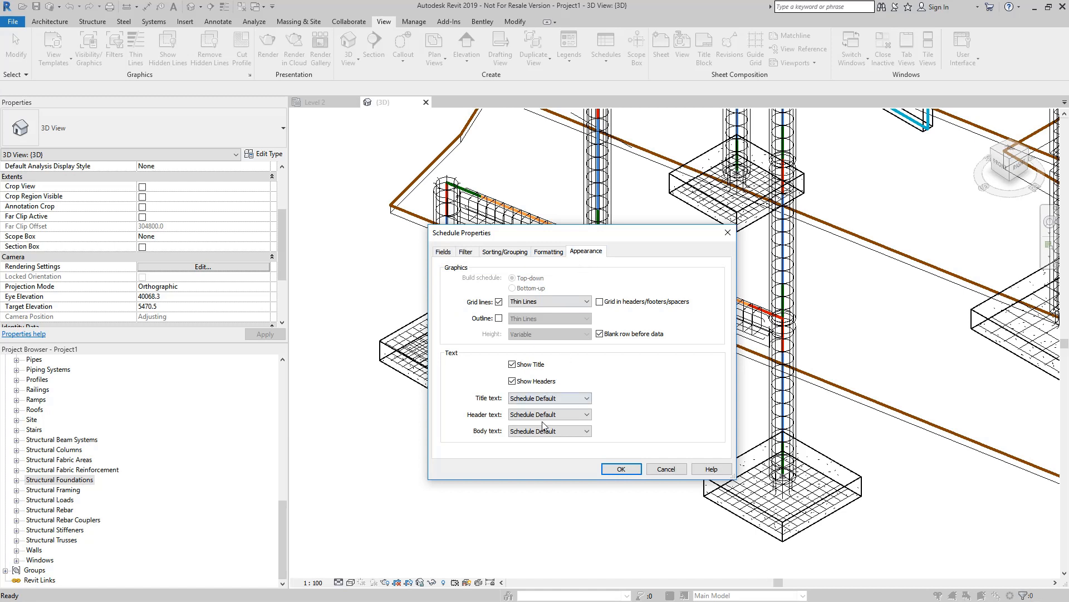
click(618, 468)
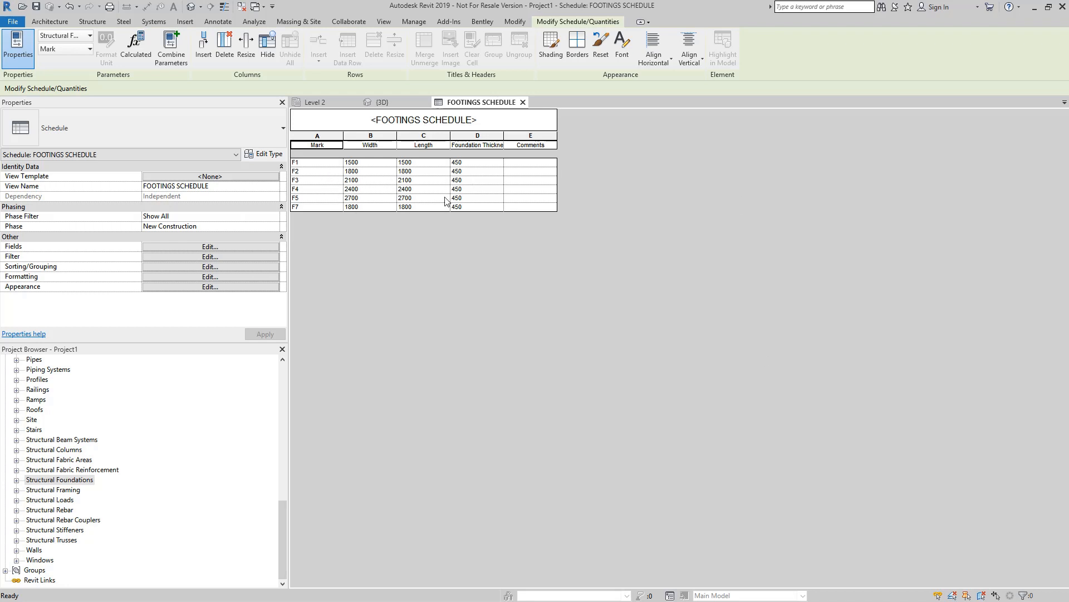
click(537, 162)
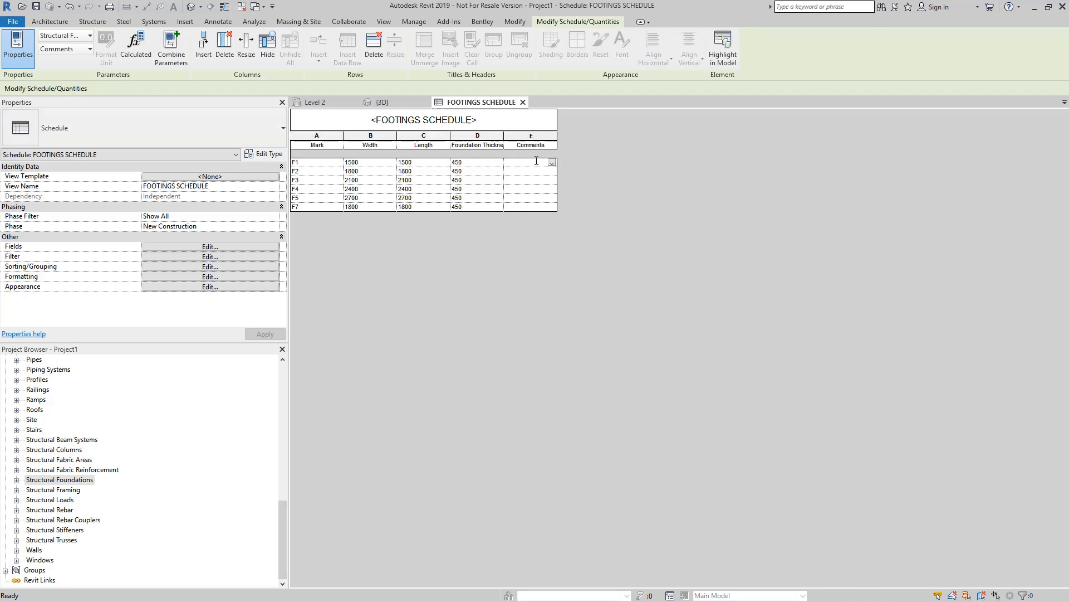
text(Reinf)
text(in here hardcoded)
text(.)
key(BackSpace)
key(BackSpace)
key(BackSpace)
key(BackSpace)
key(BackSpace)
key(BackSpace)
key(BackSpace)
key(BackSpace)
key(BackSpace)
key(BackSpace)
key(BackSpace)
key(BackSpace)
key(BackSpace)
key(BackSpace)
key(BackSpace)
key(BackSpace)
key(BackSpace)
drag(504, 136, 504, 136)
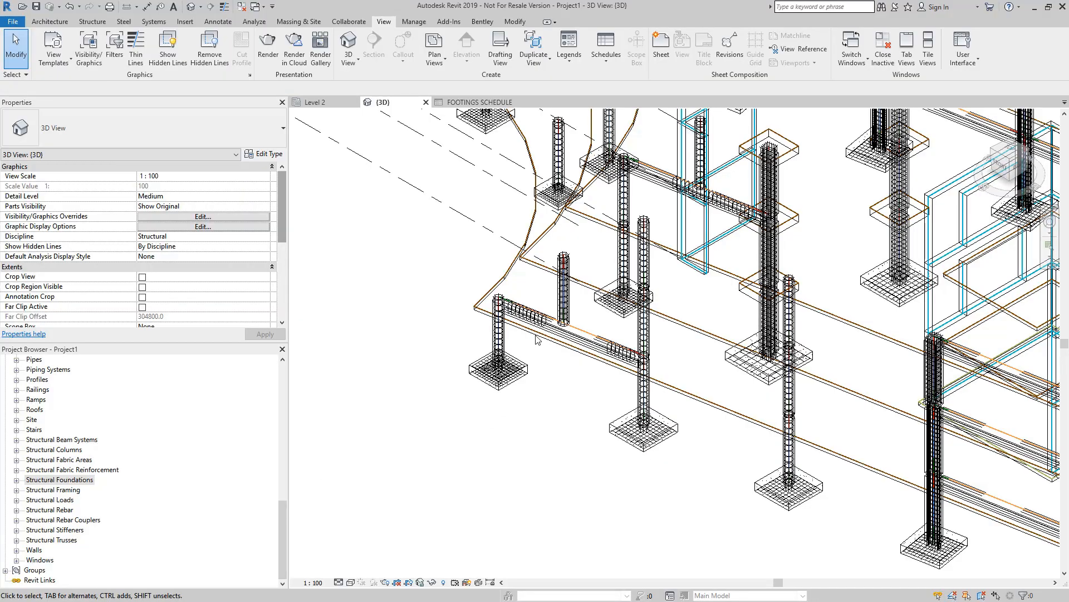
Step: In the 3D view, select both top reinforcement bar sets in footing F7 and set their Comments to Top
scroll(464, 349, up, 8)
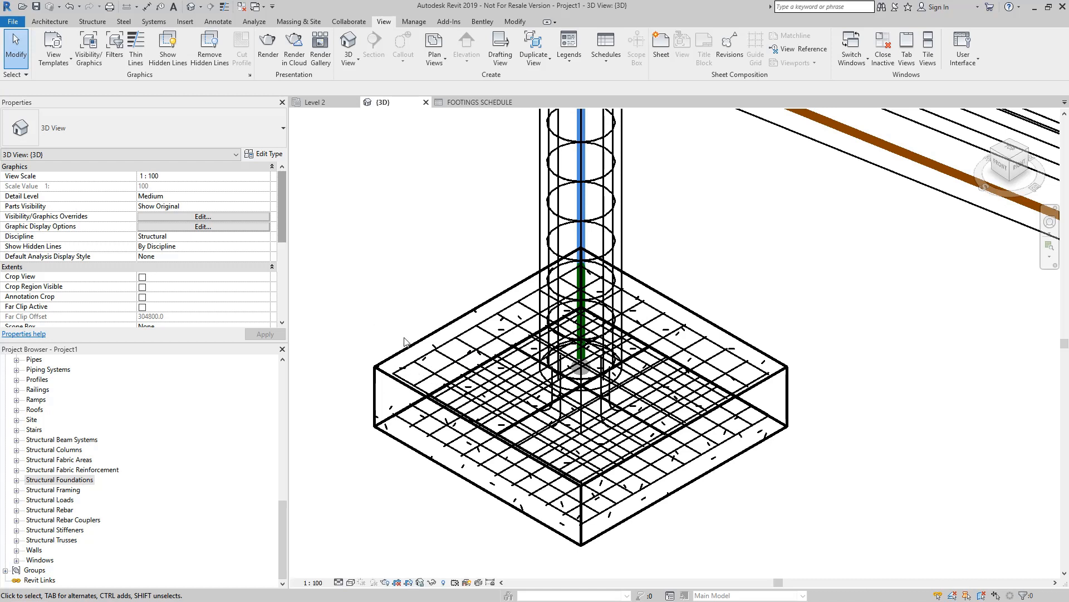
click(429, 372)
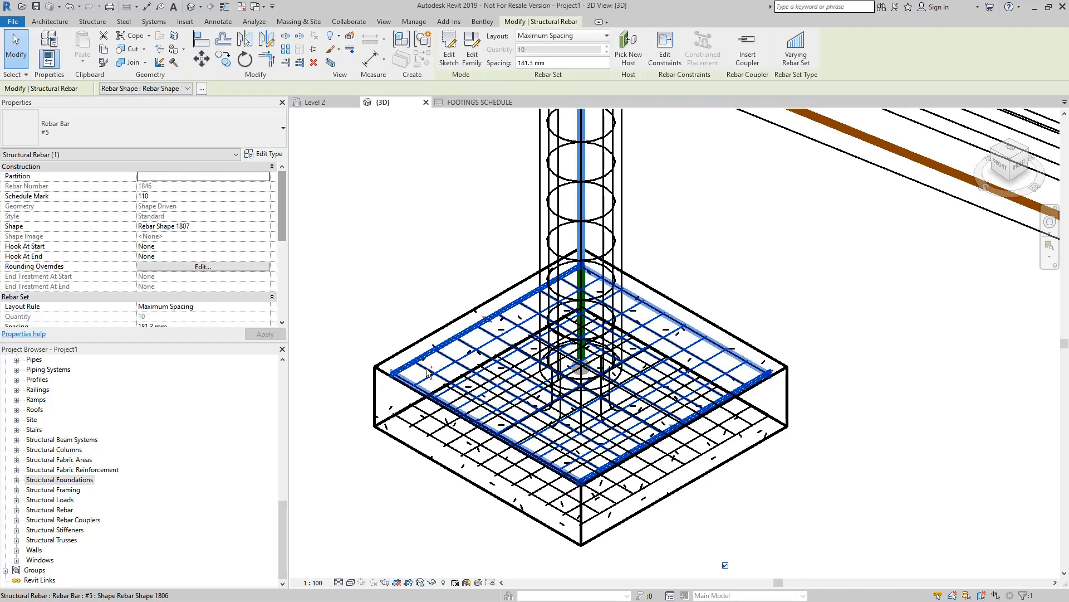
ctrl+click(426, 368)
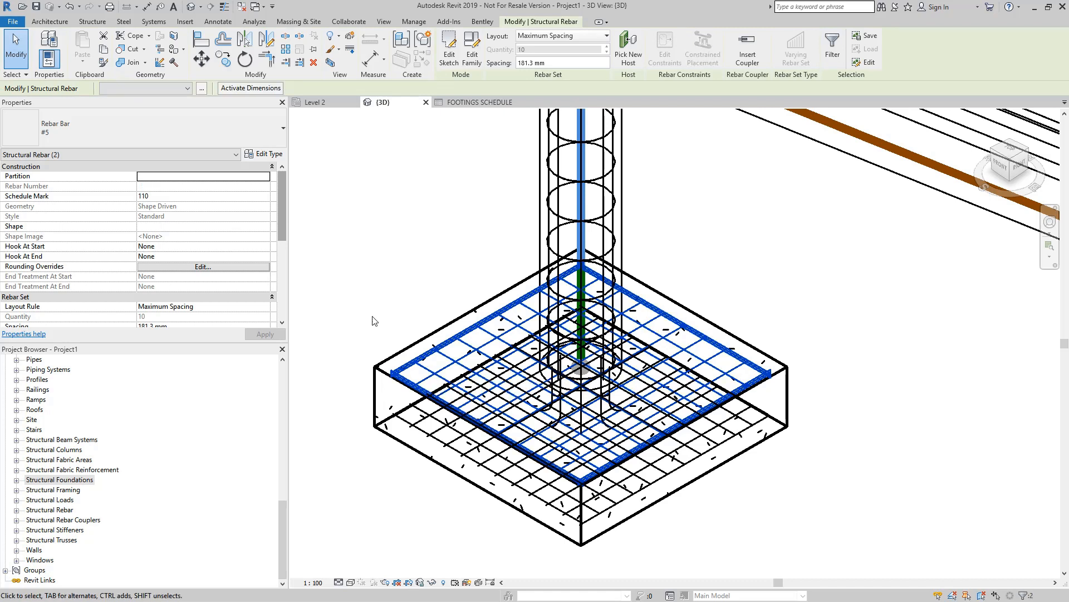
drag(282, 228, 282, 295)
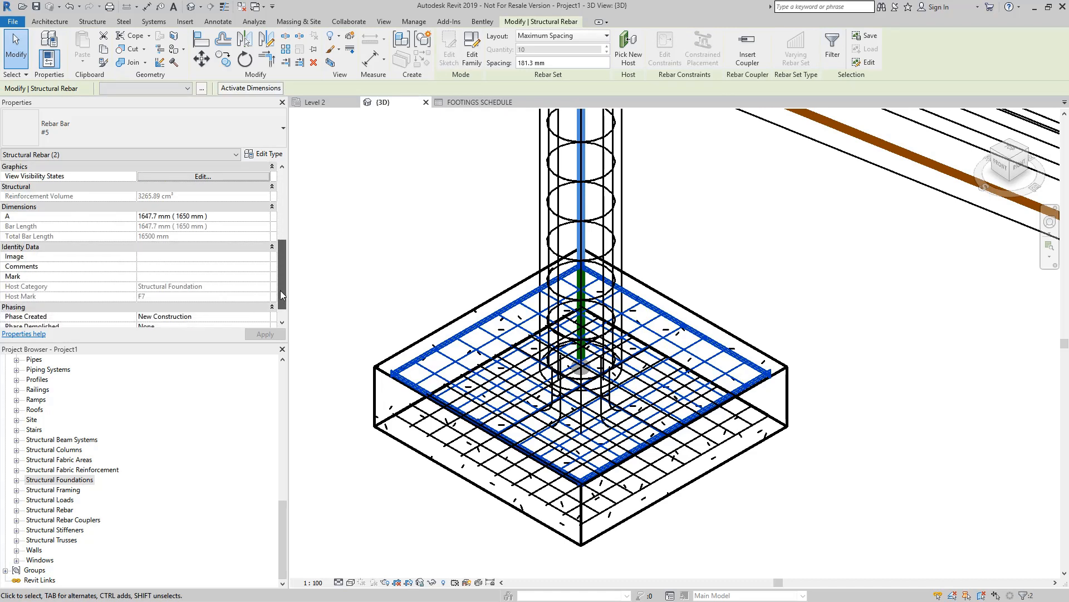
click(166, 267)
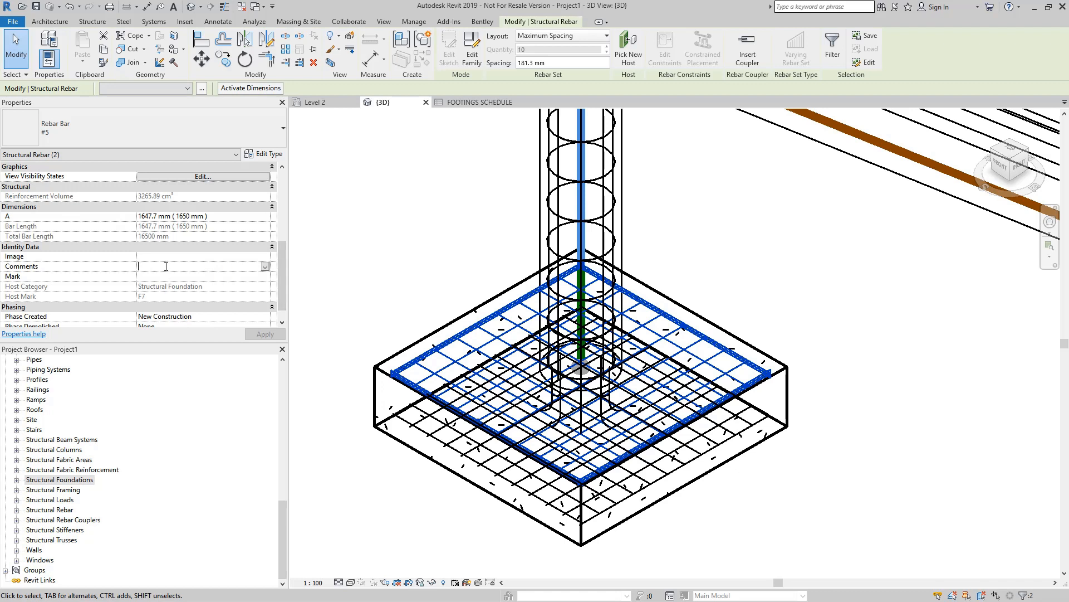
text(Top)
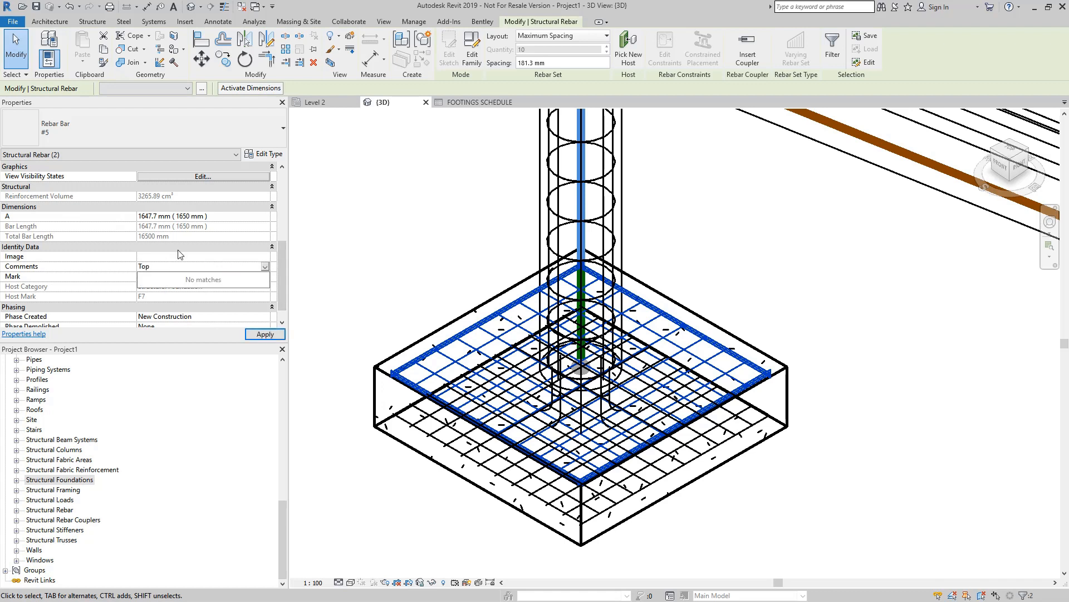
key(Return)
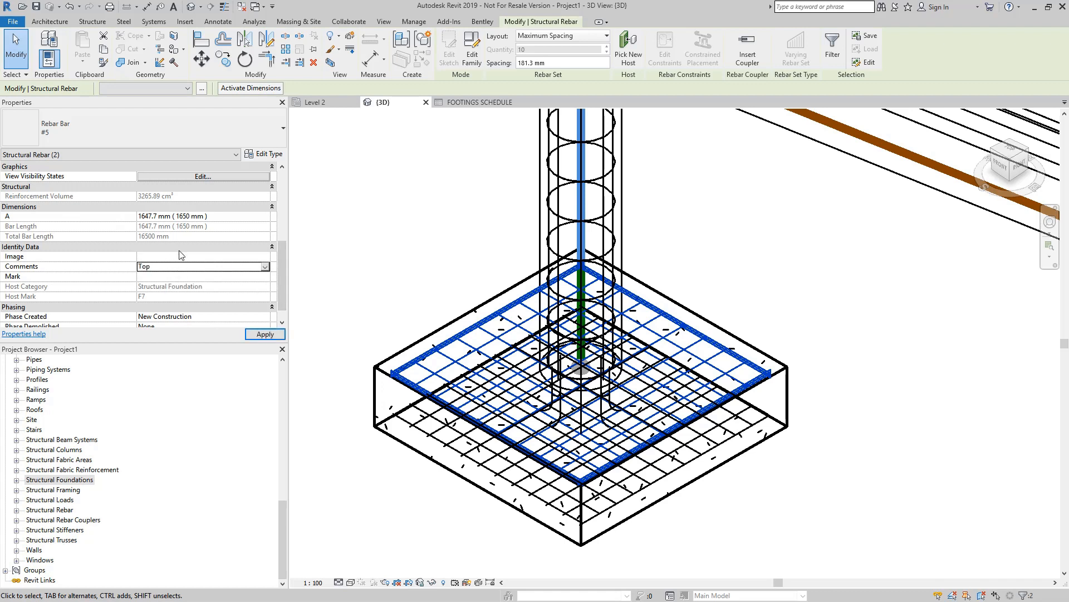
click(257, 334)
click(258, 334)
click(258, 335)
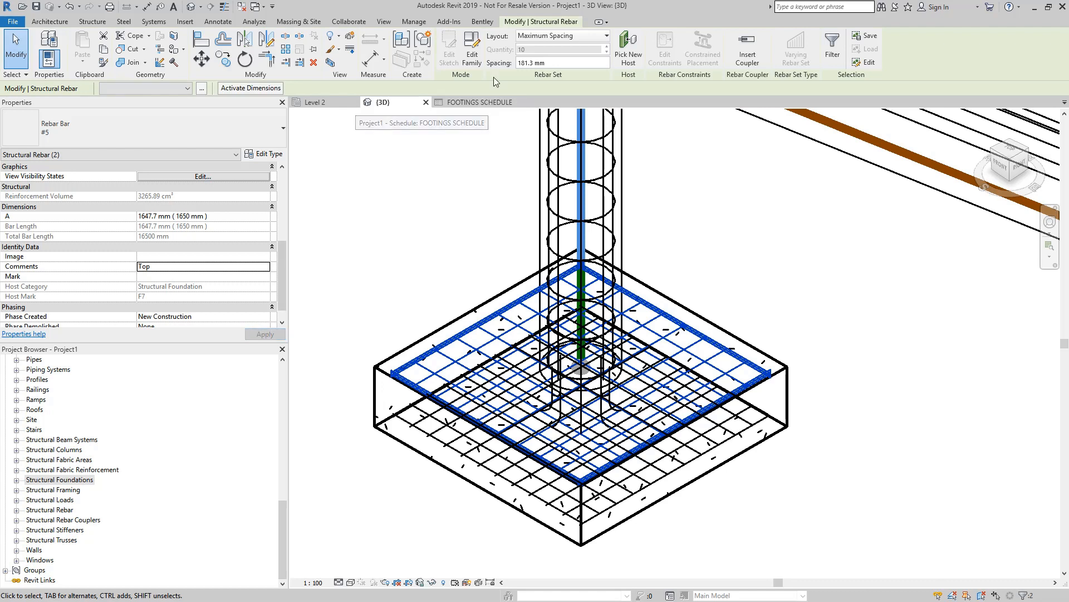
click(102, 24)
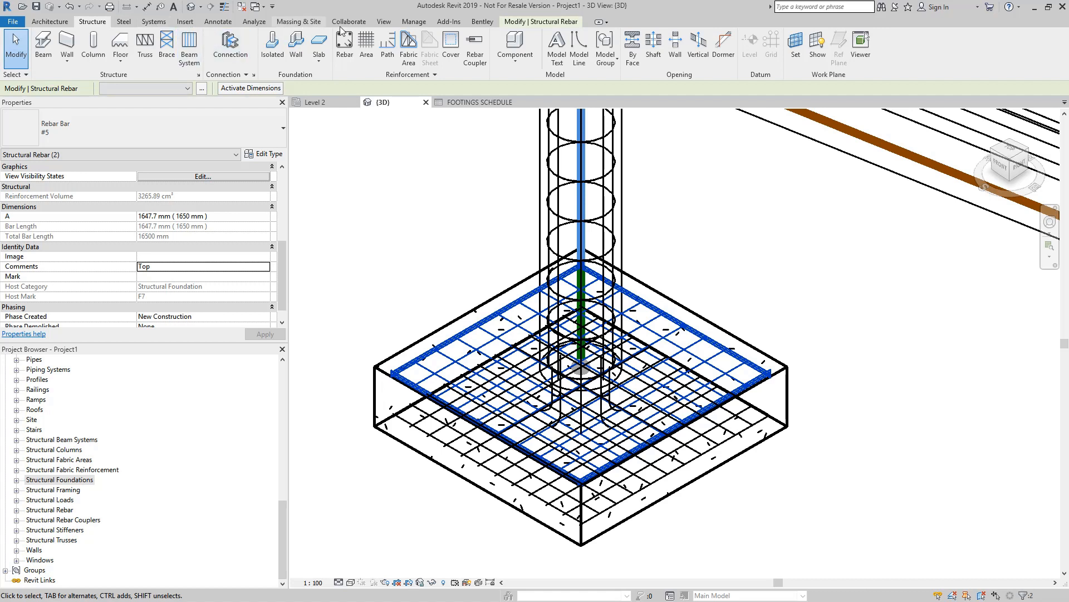
Step: Create a new Structural Rebar schedule of building components named FOUNDATIONS REINFORCING SCHEDULE
click(382, 24)
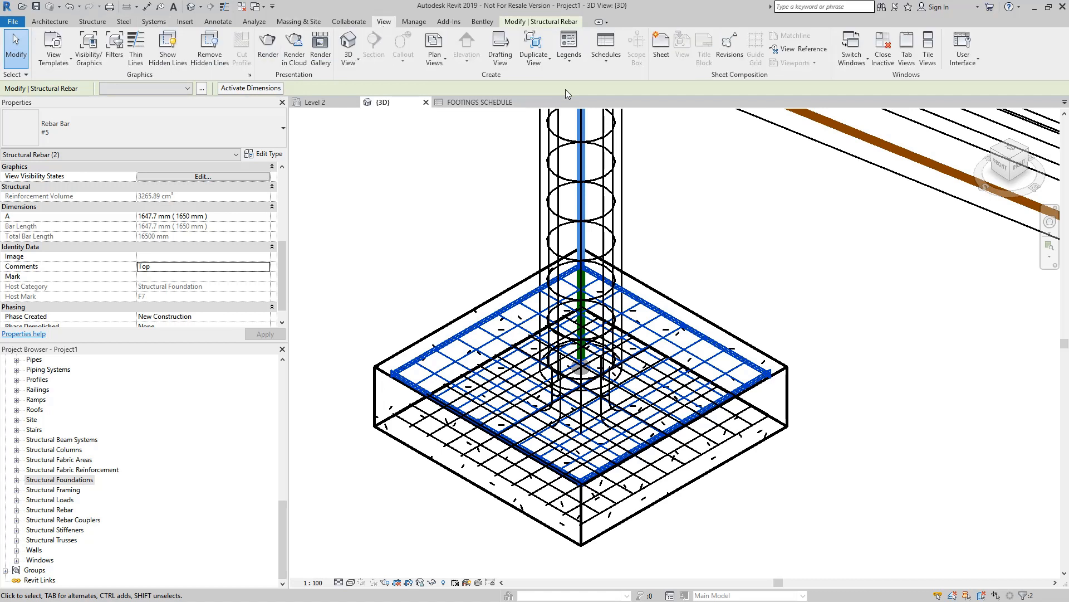
click(605, 63)
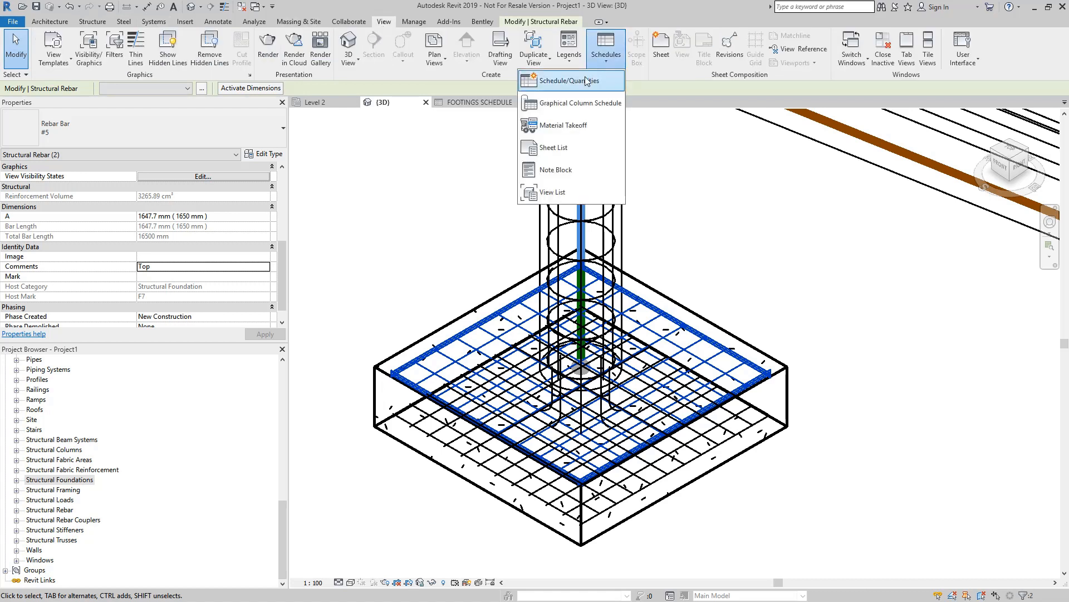
click(586, 81)
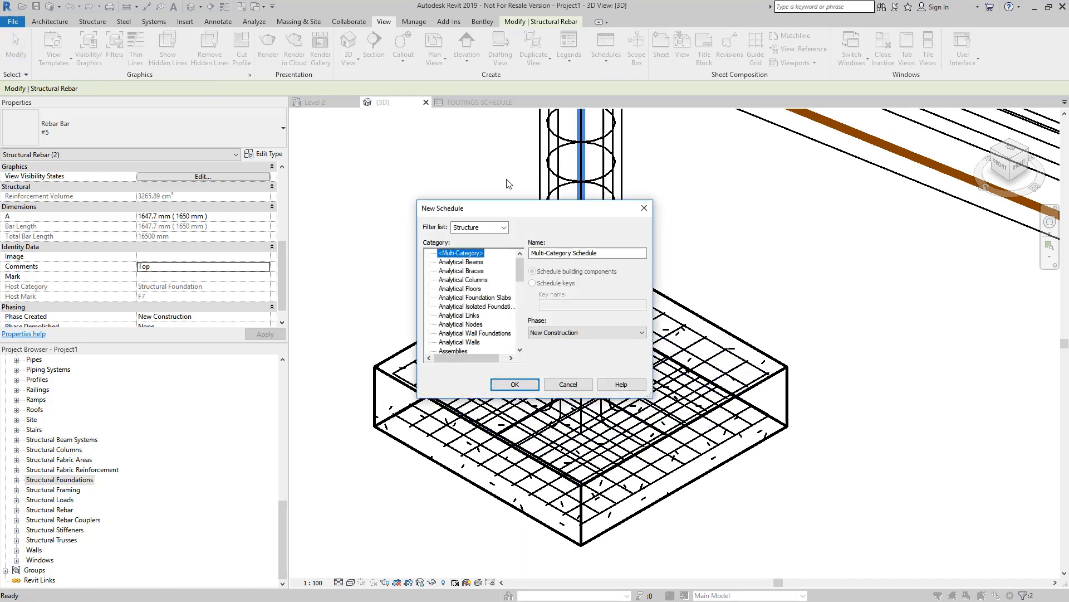
scroll(511, 334, down, 12)
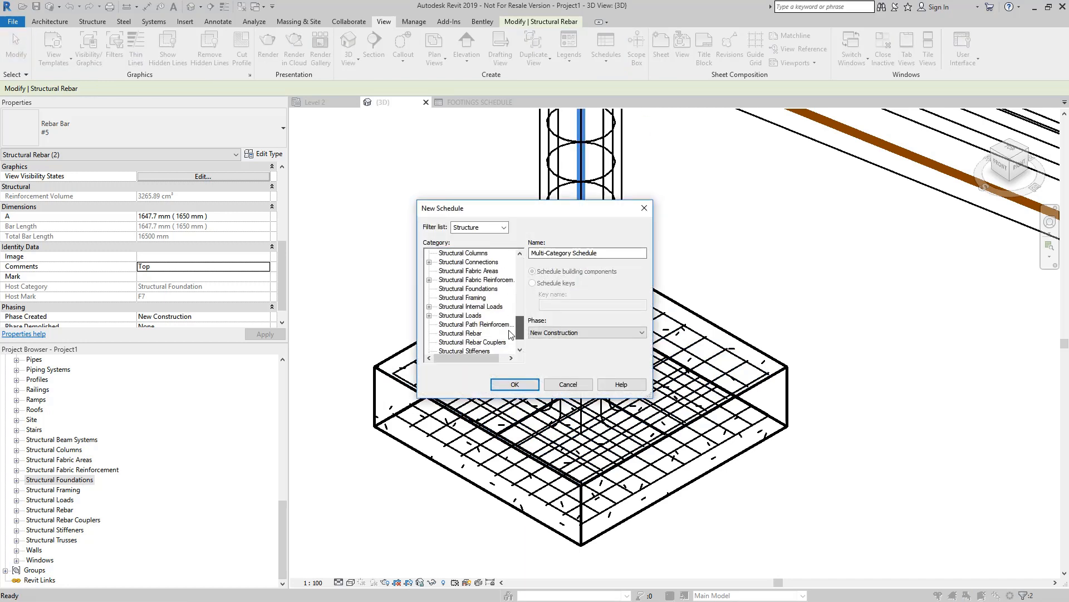
scroll(511, 334, down, 1)
click(476, 325)
key(Tab)
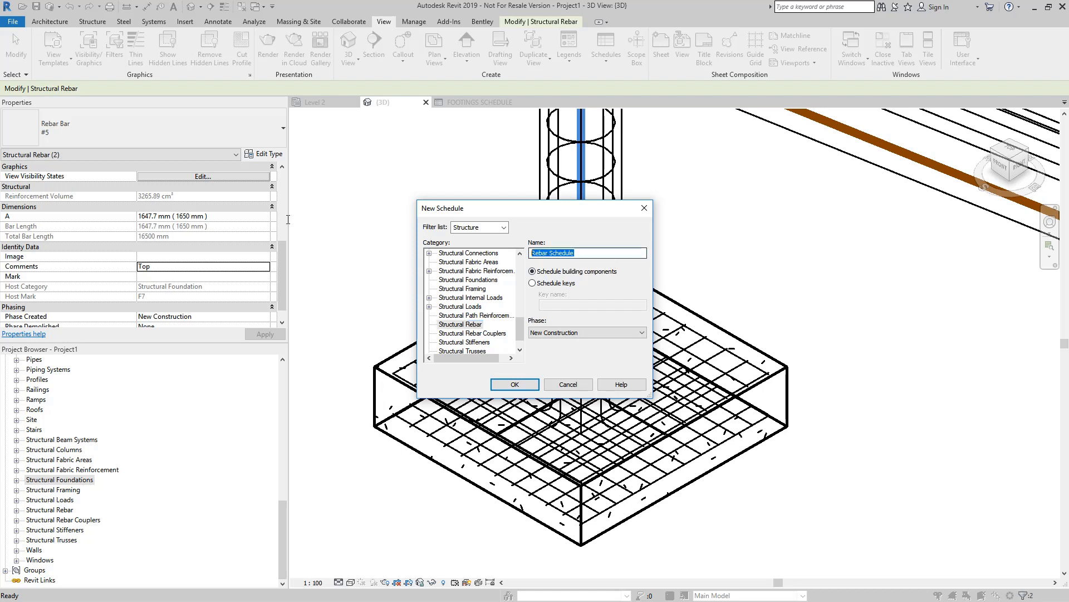
text(FOUNDATION REINFORCING)
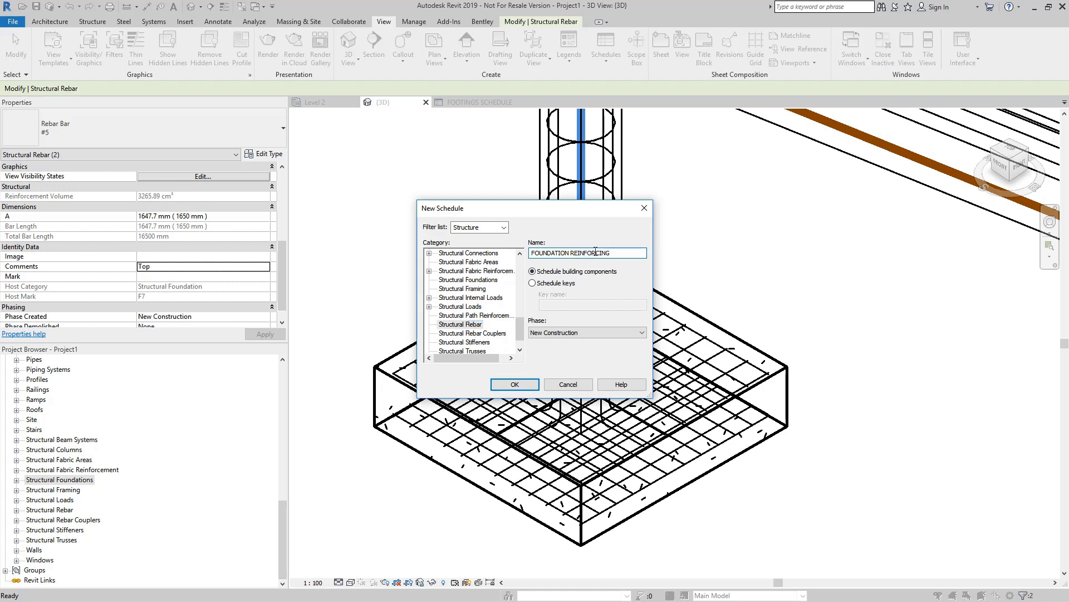
text(S)
click(513, 385)
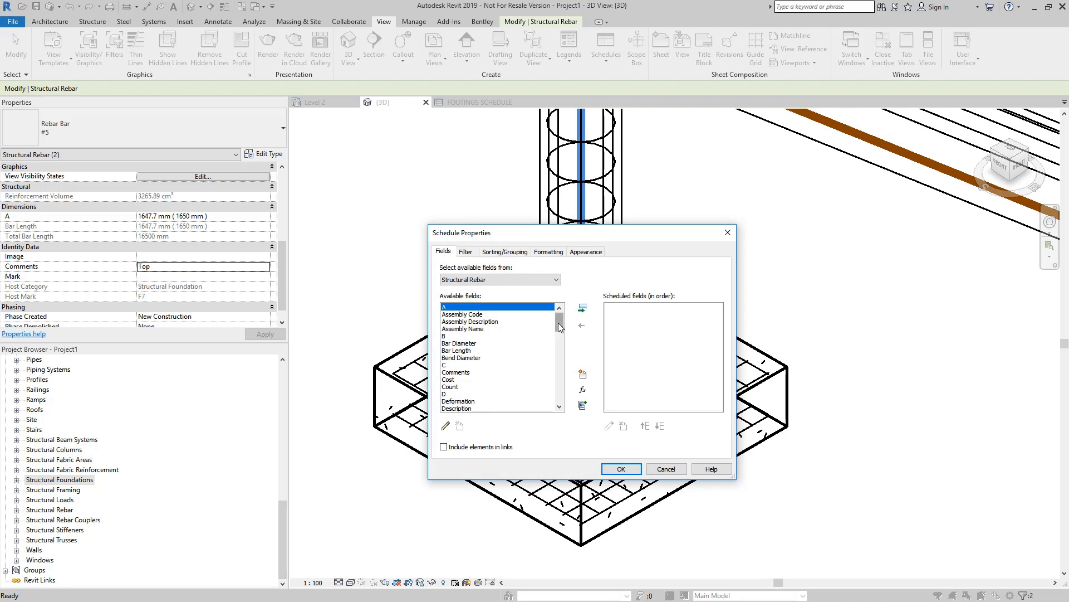
Step: Add Host Mark and Quantity By Rebar Set to the rebar schedule's scheduled fields
drag(559, 327, 560, 366)
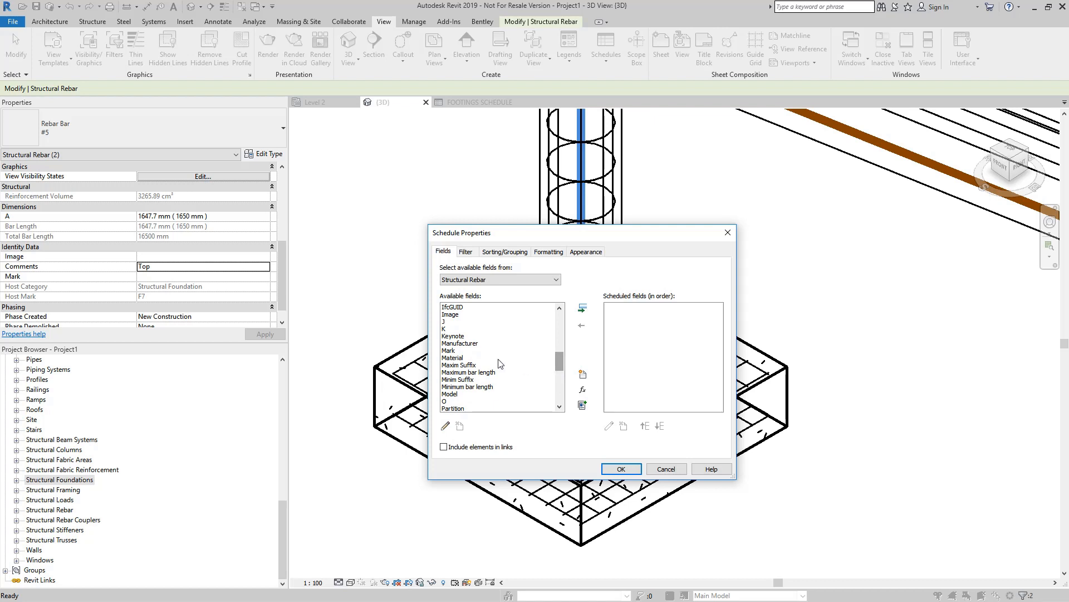
drag(561, 370, 564, 365)
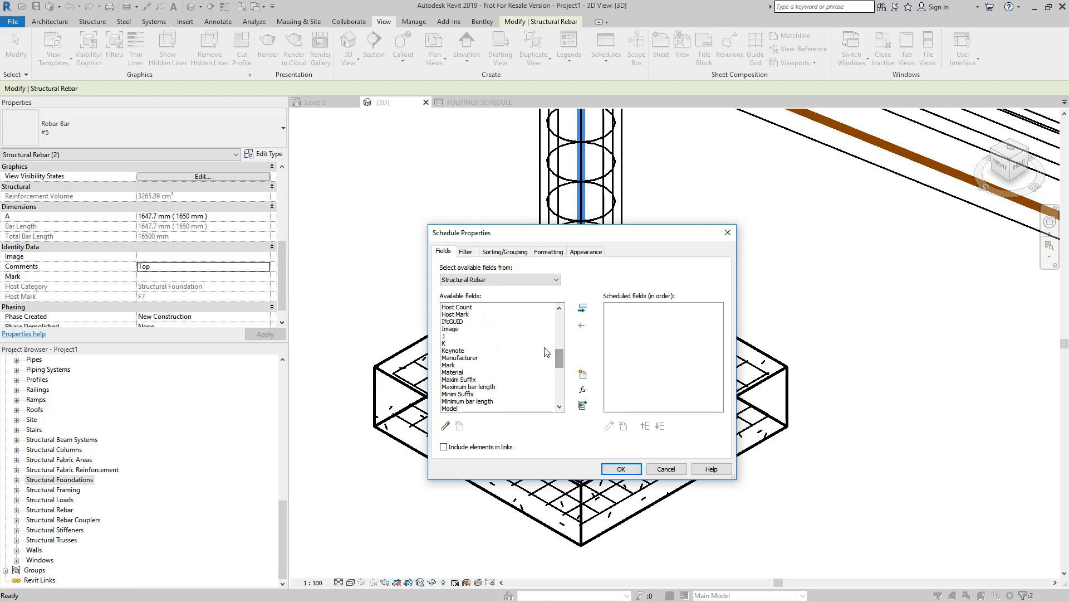
click(463, 314)
click(583, 309)
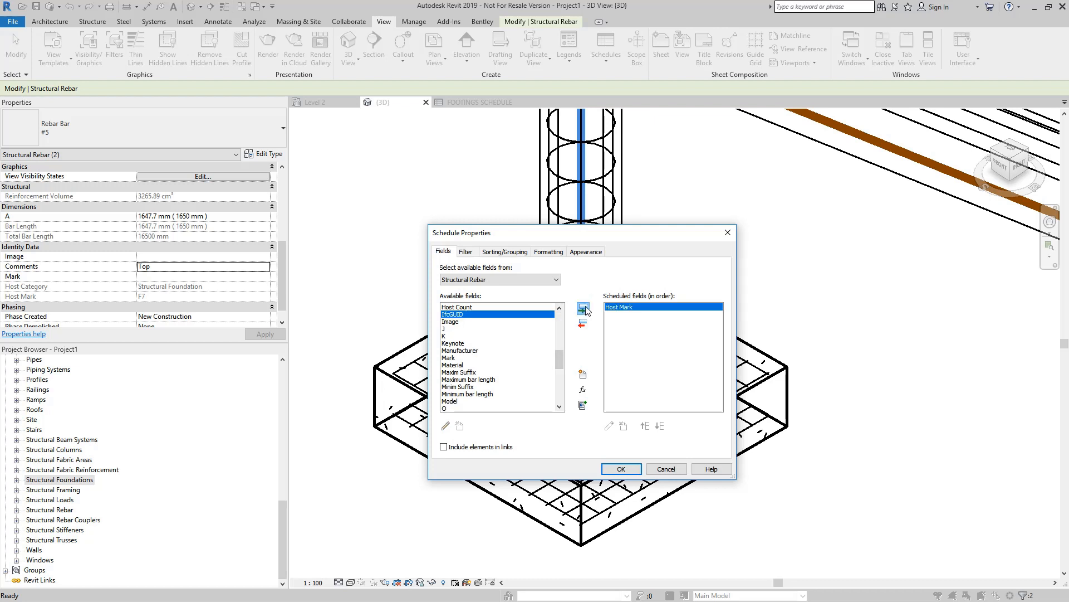
drag(561, 360, 562, 379)
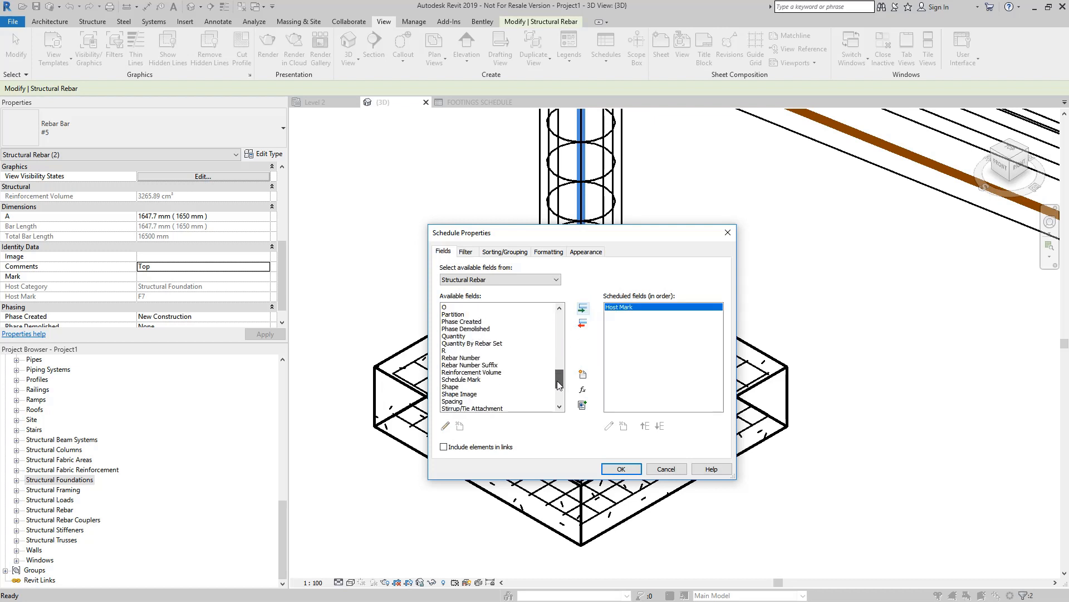
click(491, 343)
click(582, 309)
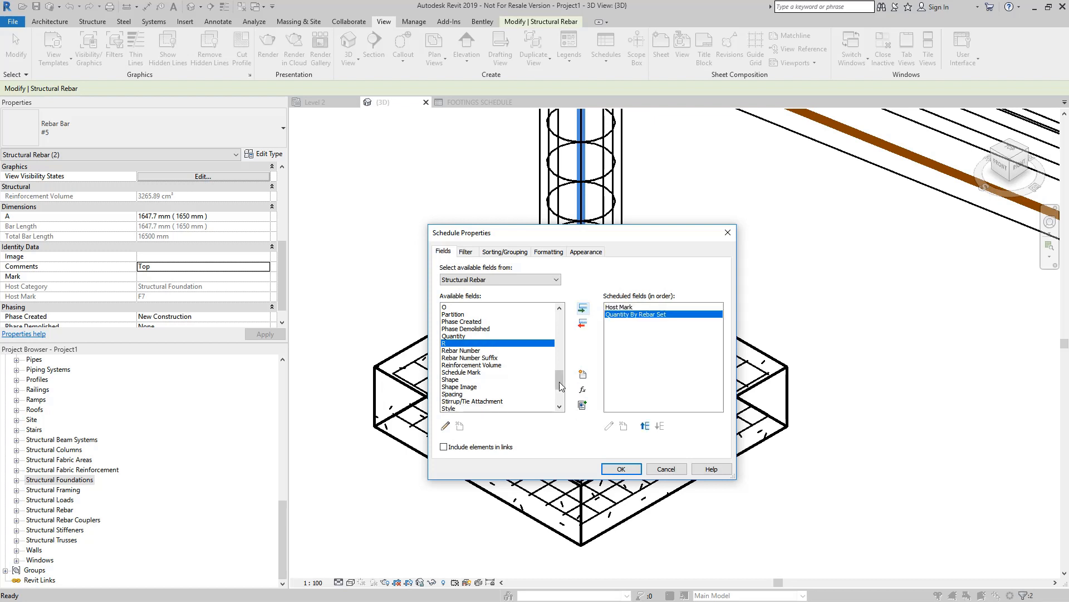
Step: Add Comments, Bar Length and Spacing to the scheduled fields, in that order
drag(561, 386, 563, 401)
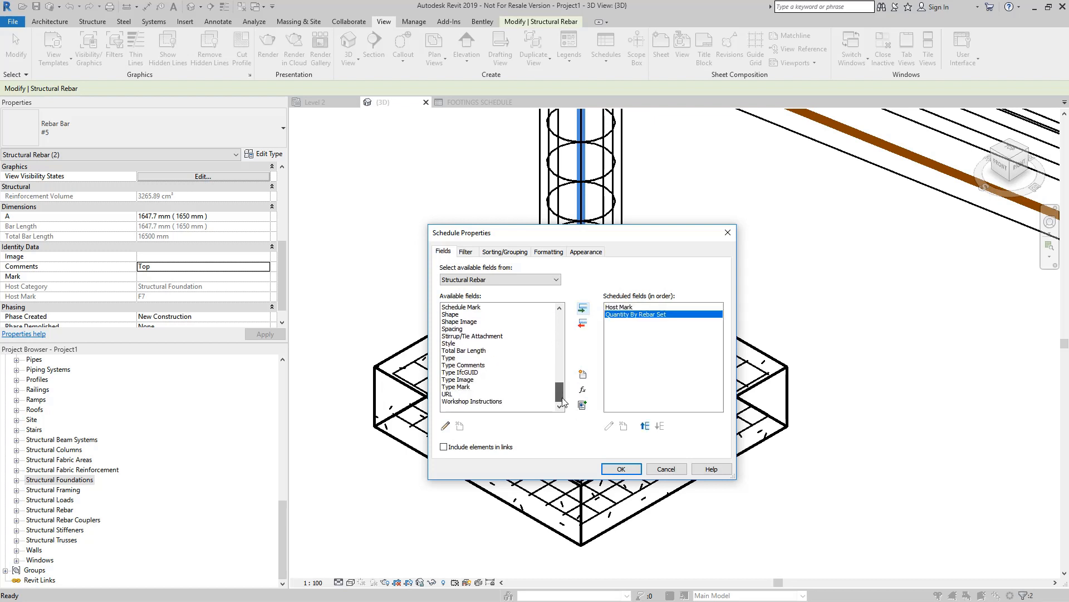
scroll(495, 313, up, 15)
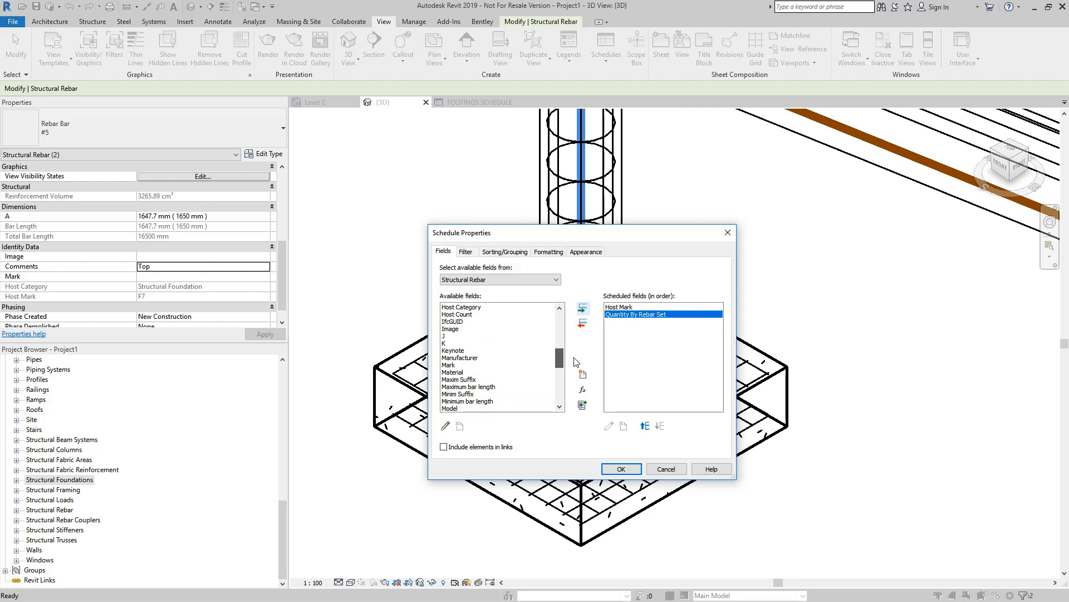
double_click(494, 307)
scroll(495, 334, up, 2)
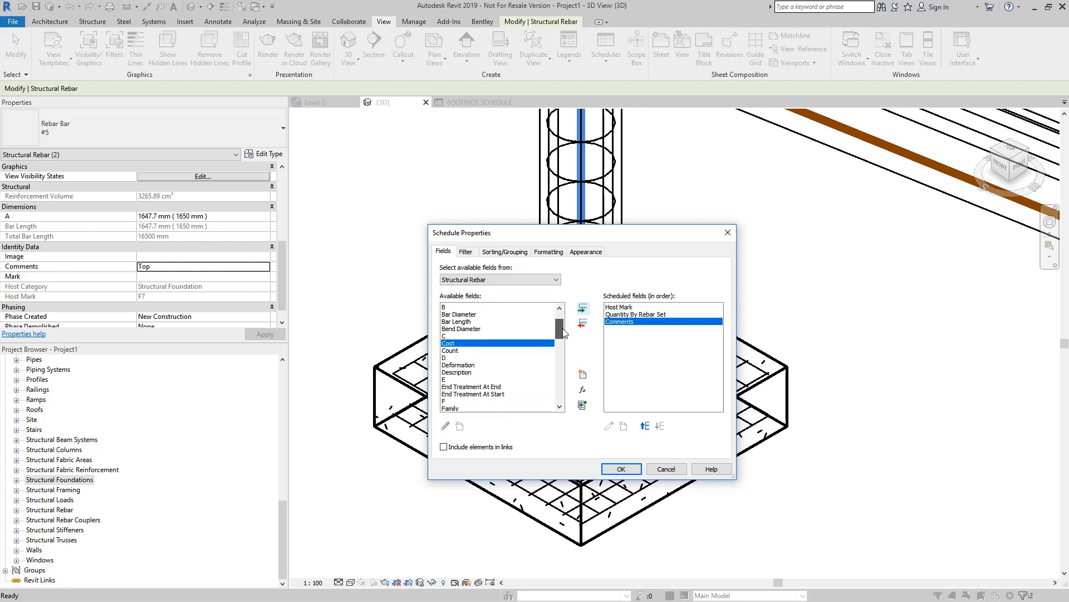
click(462, 321)
click(583, 308)
scroll(501, 357, down, 10)
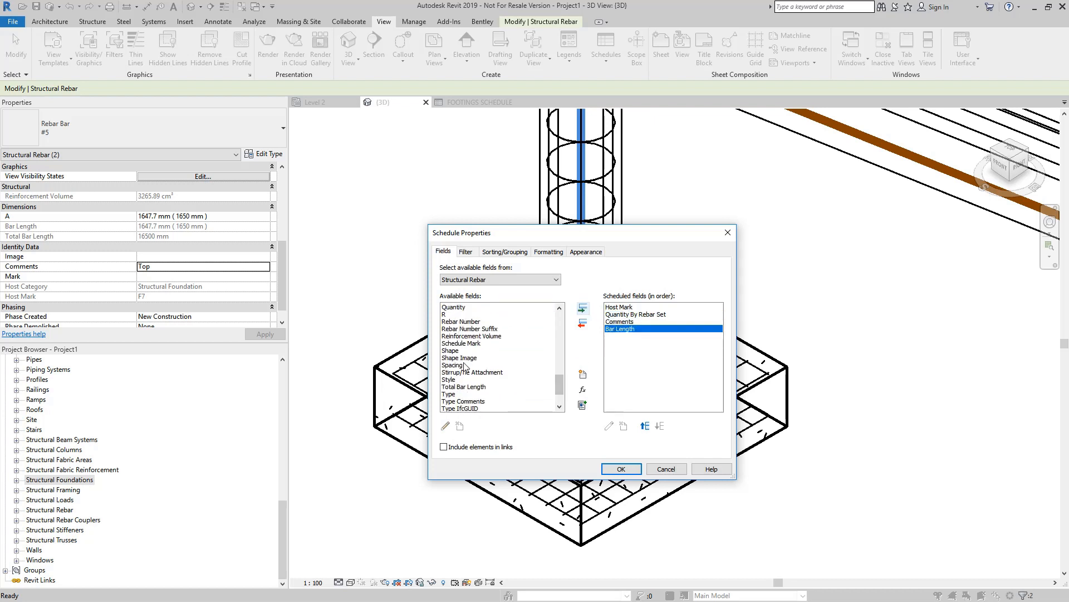
click(470, 365)
click(583, 308)
scroll(559, 362, up, 11)
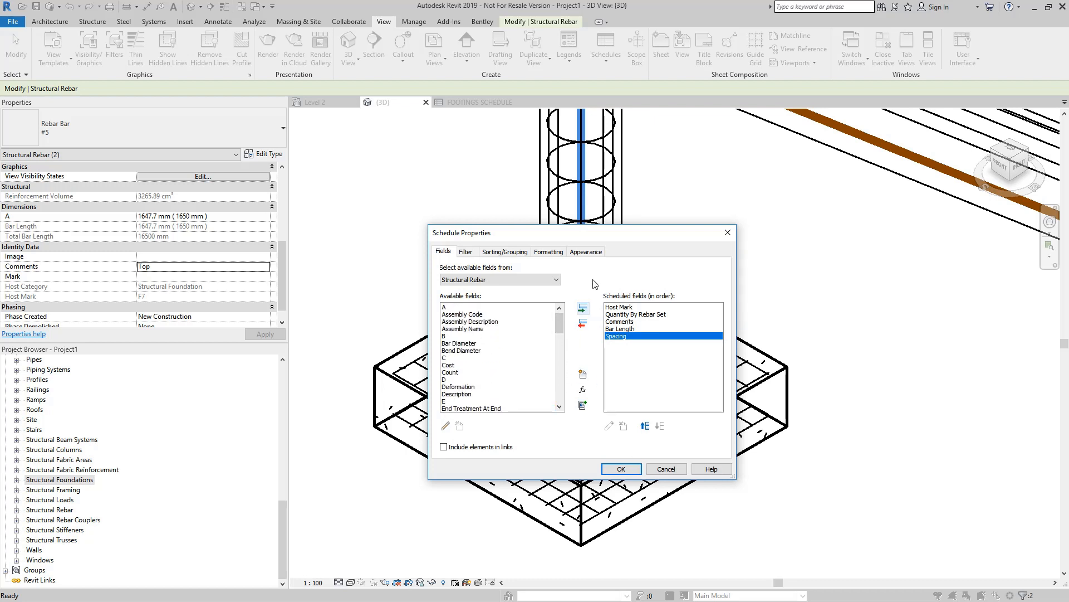
Step: Filter the rebar schedule to bars whose Host Mark begins with F
click(467, 252)
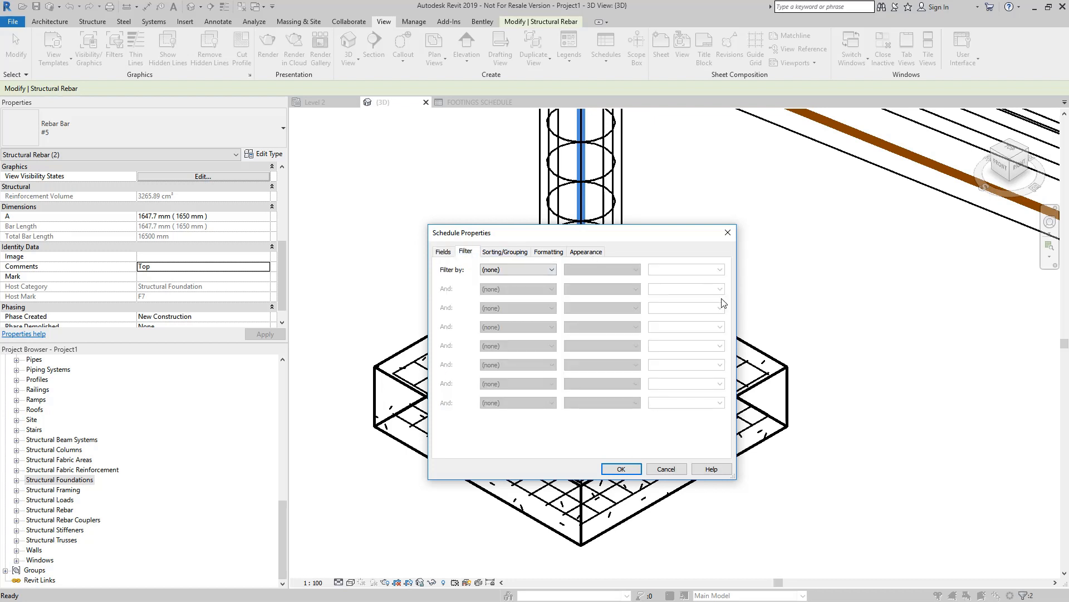
click(551, 271)
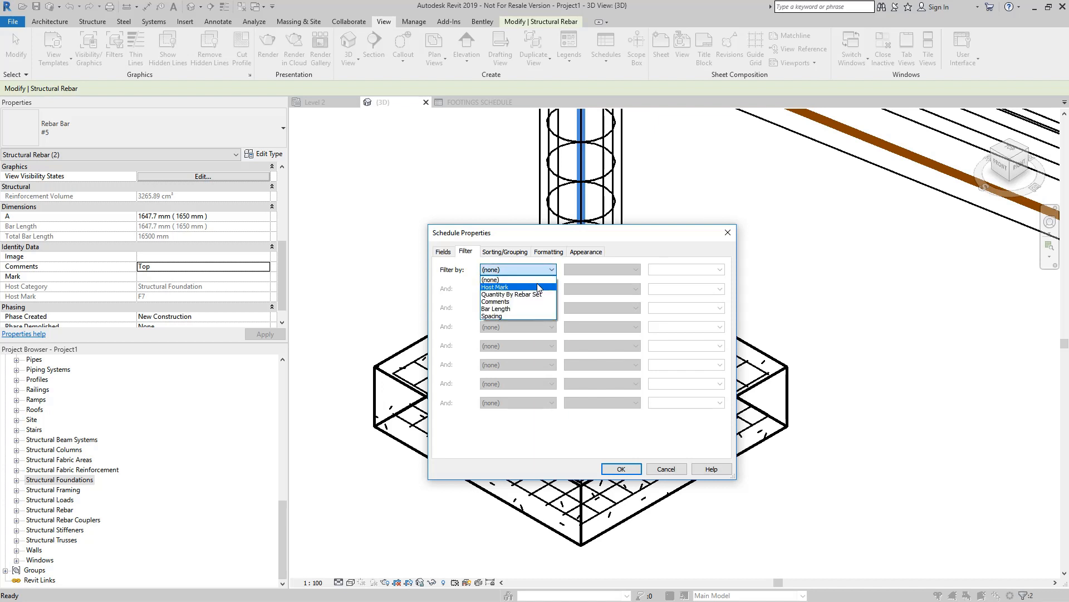
click(533, 285)
click(586, 271)
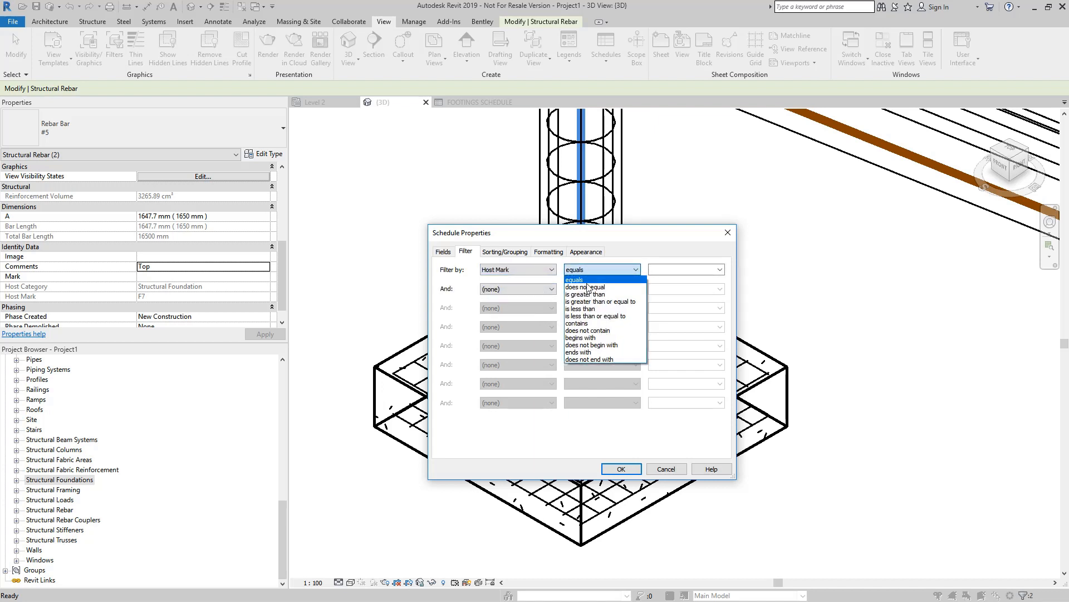
click(588, 337)
key(Tab)
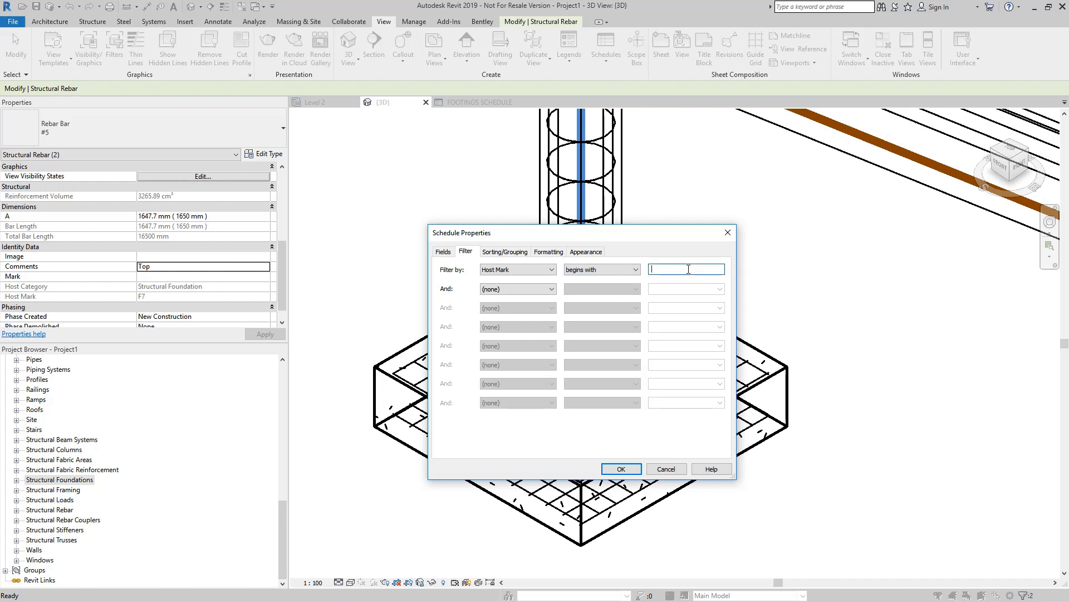
text(F)
Step: Add a second schedule filter on Comments with the does not begin with condition, to exclude the top reinforcement
click(547, 290)
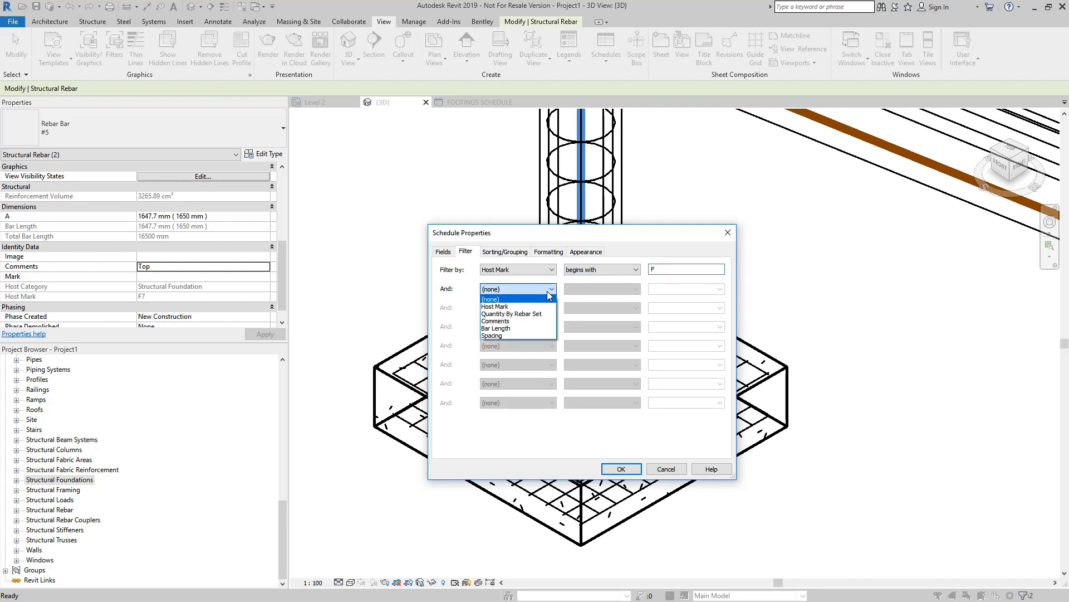
click(521, 322)
click(620, 288)
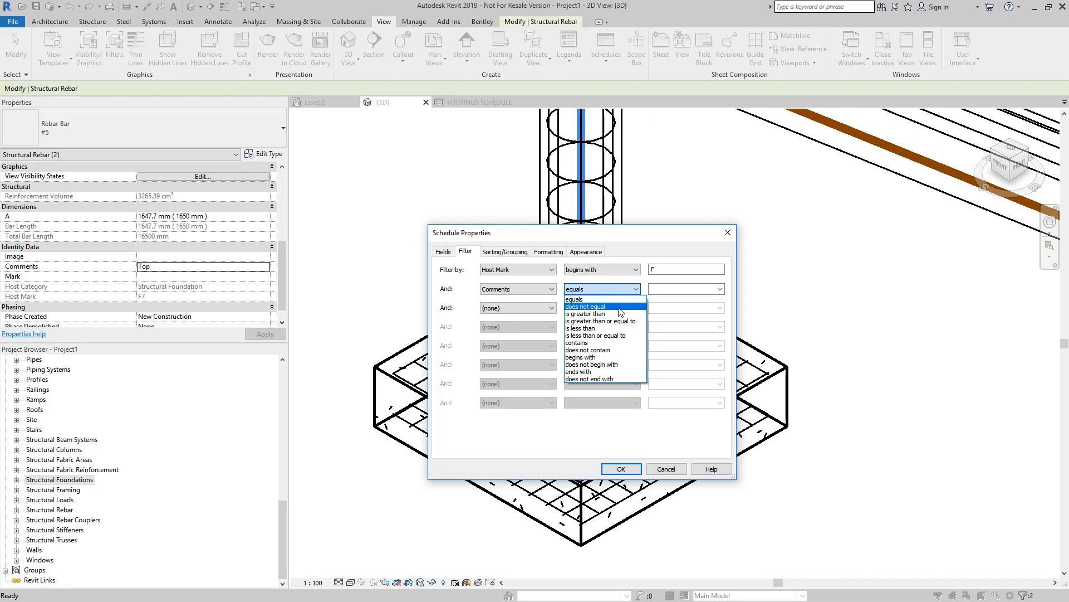
click(592, 364)
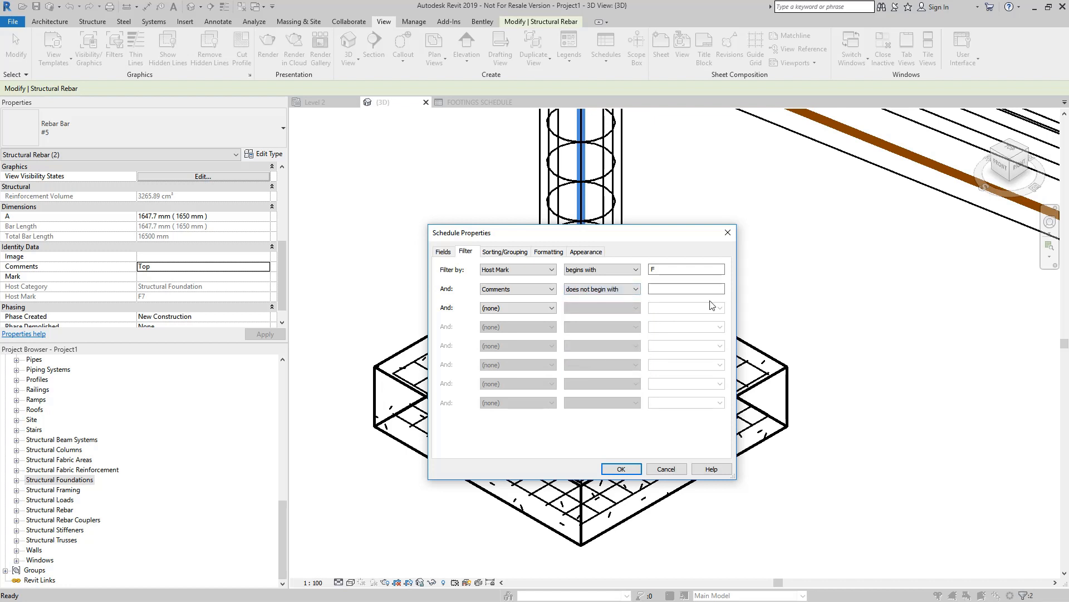
click(683, 290)
Step: Sort the rebar schedule by Host Mark in ascending order without itemizing every instance, and generate it
click(518, 253)
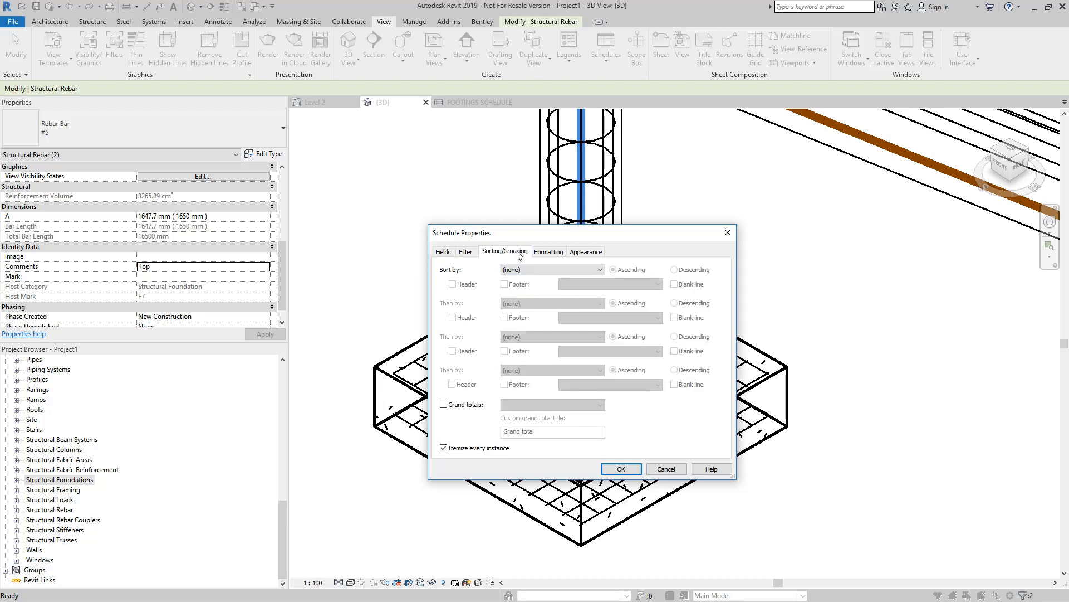
click(580, 269)
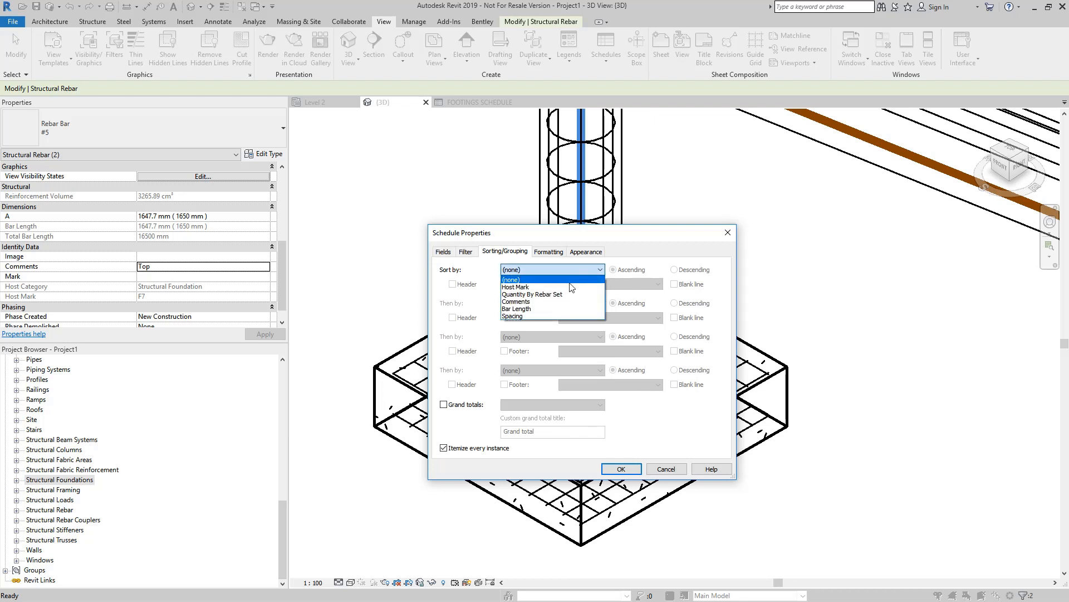
click(569, 289)
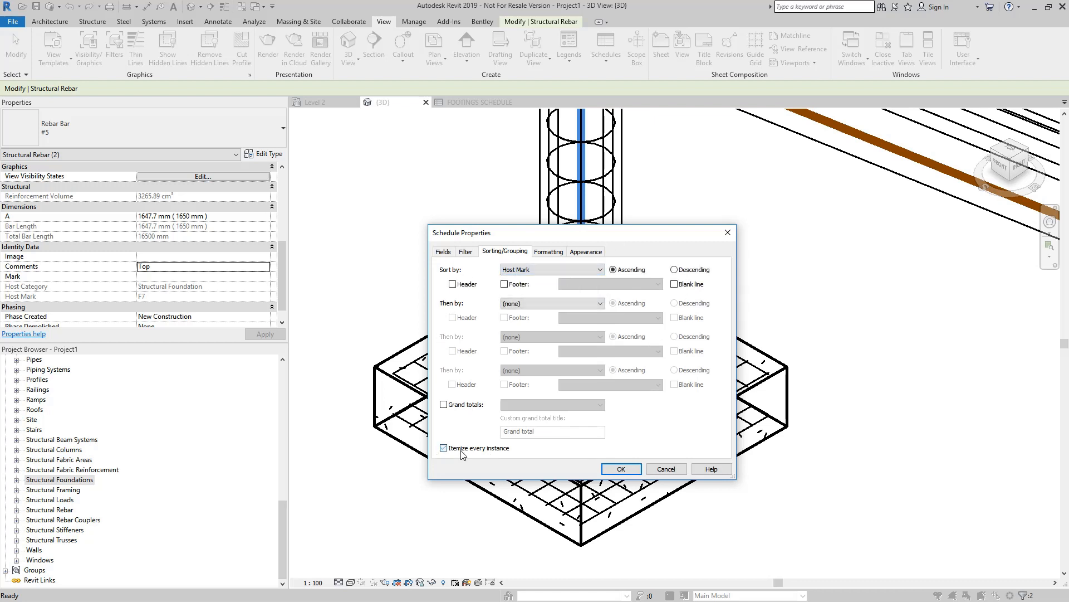
key(ctrl+Tab)
click(621, 469)
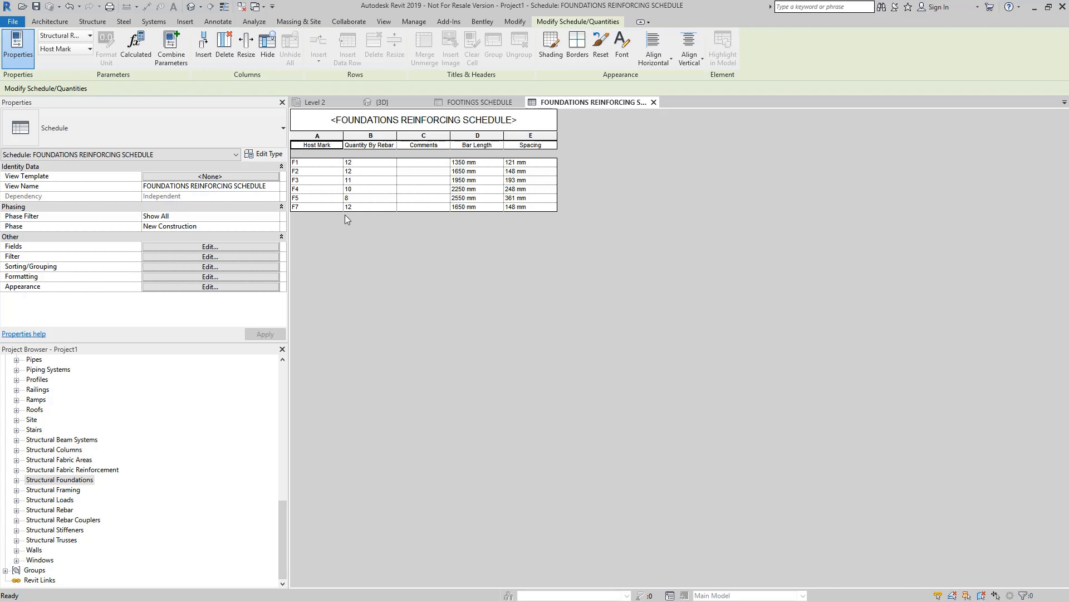
right_click(434, 139)
click(413, 164)
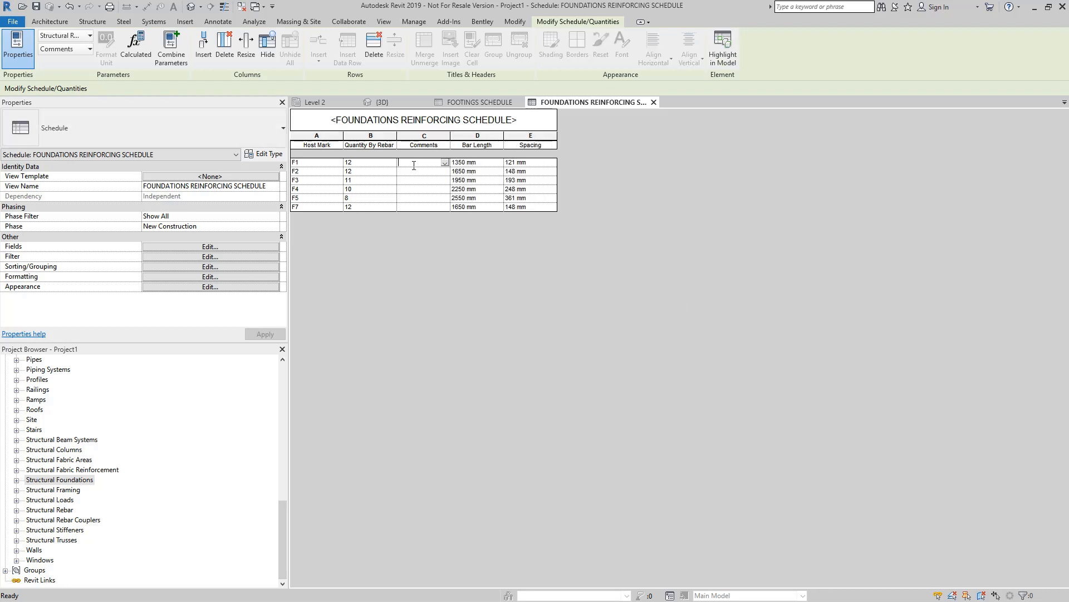
click(547, 162)
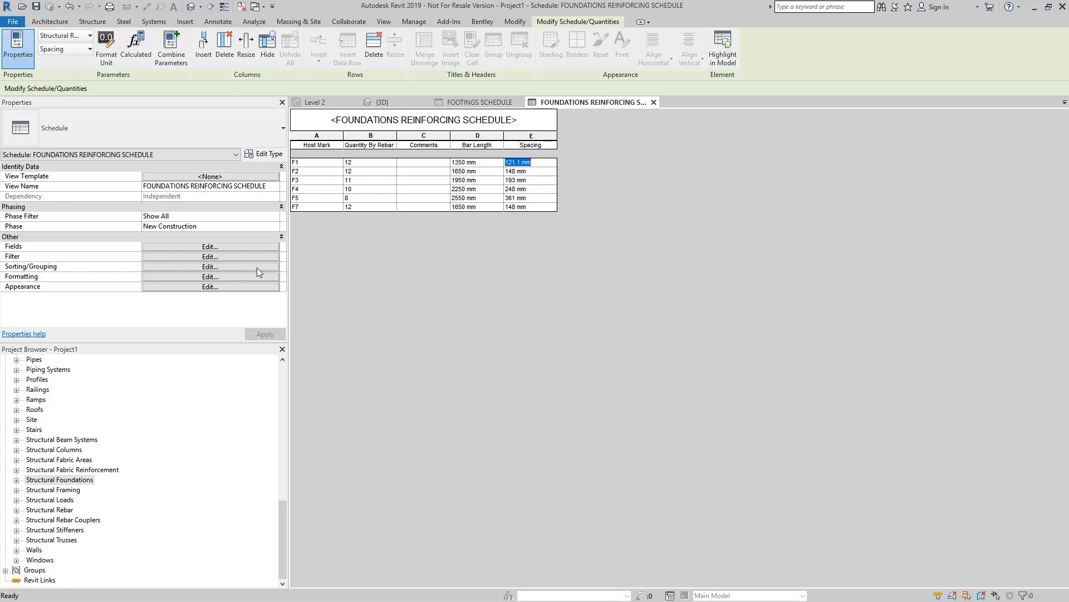
Step: Hide the Quantity By Rebar Set, Comments, Bar Length and Spacing fields in the schedule's formatting settings
click(218, 246)
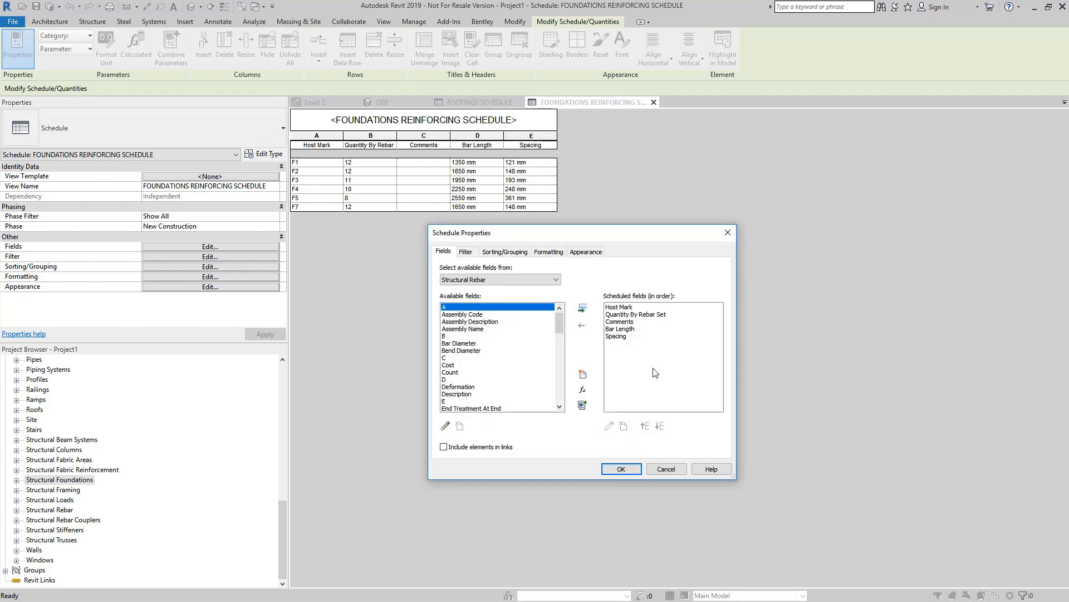
click(583, 252)
click(549, 251)
click(458, 292)
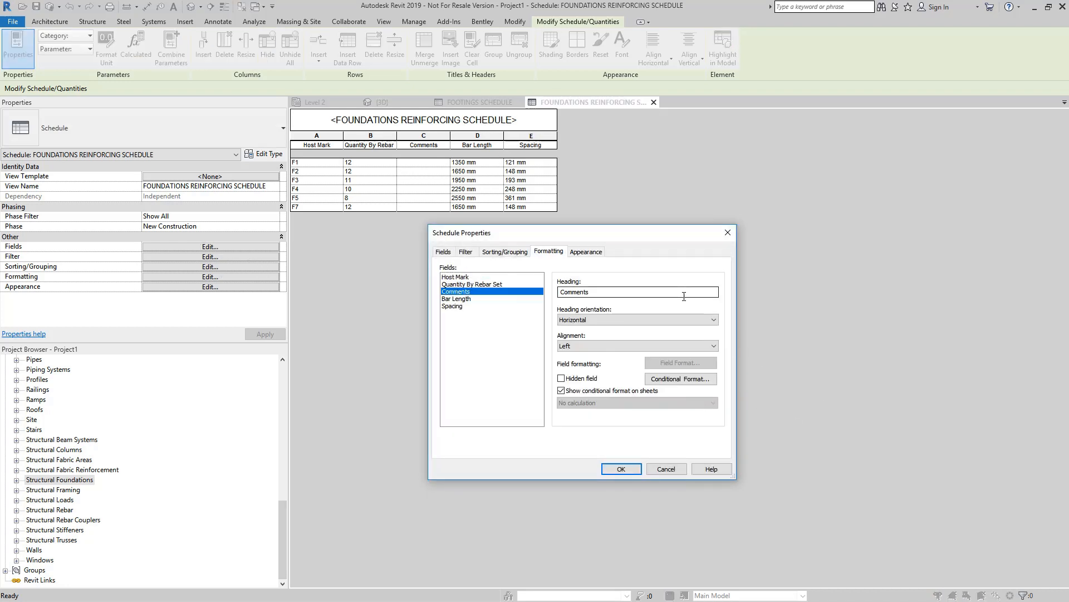
click(563, 379)
click(477, 287)
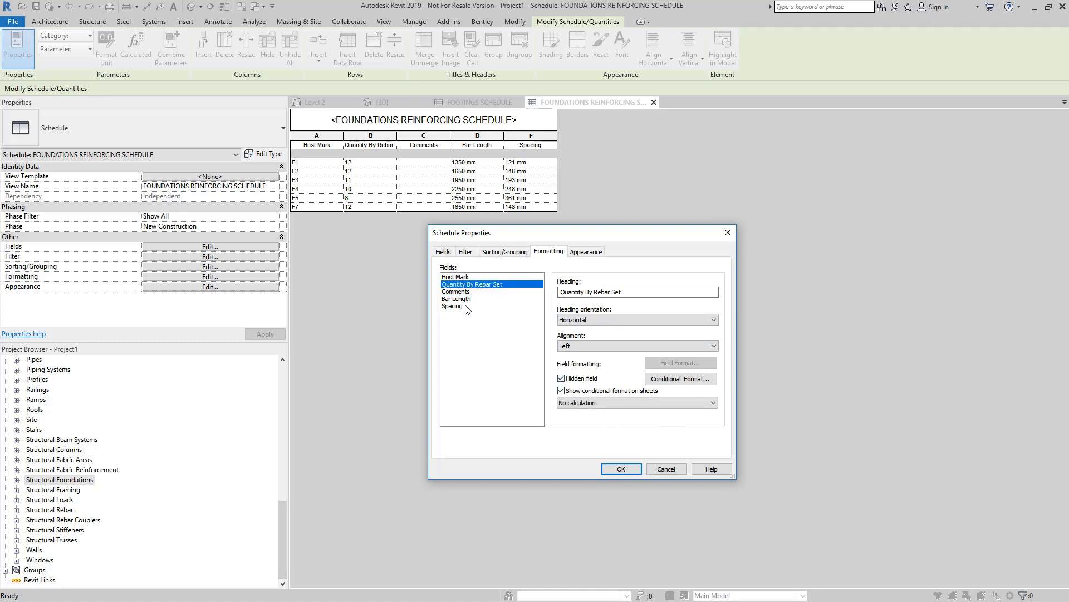
click(471, 300)
click(471, 307)
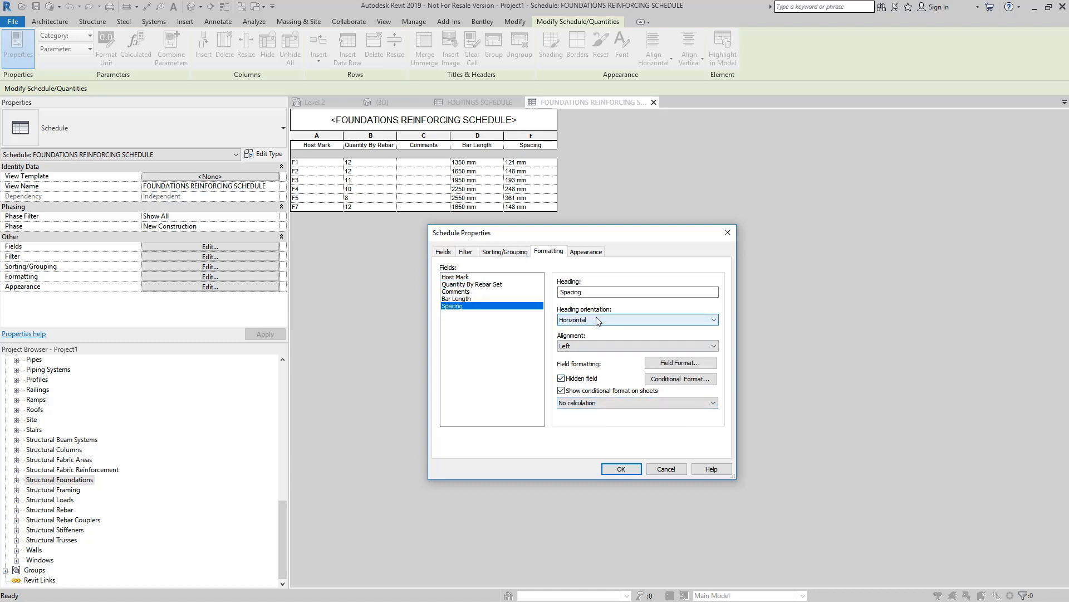
Step: Start a new combined parameter in the rebar schedule's fields with Quantity By Rebar Set as its first component
click(444, 251)
click(582, 415)
drag(727, 233, 799, 218)
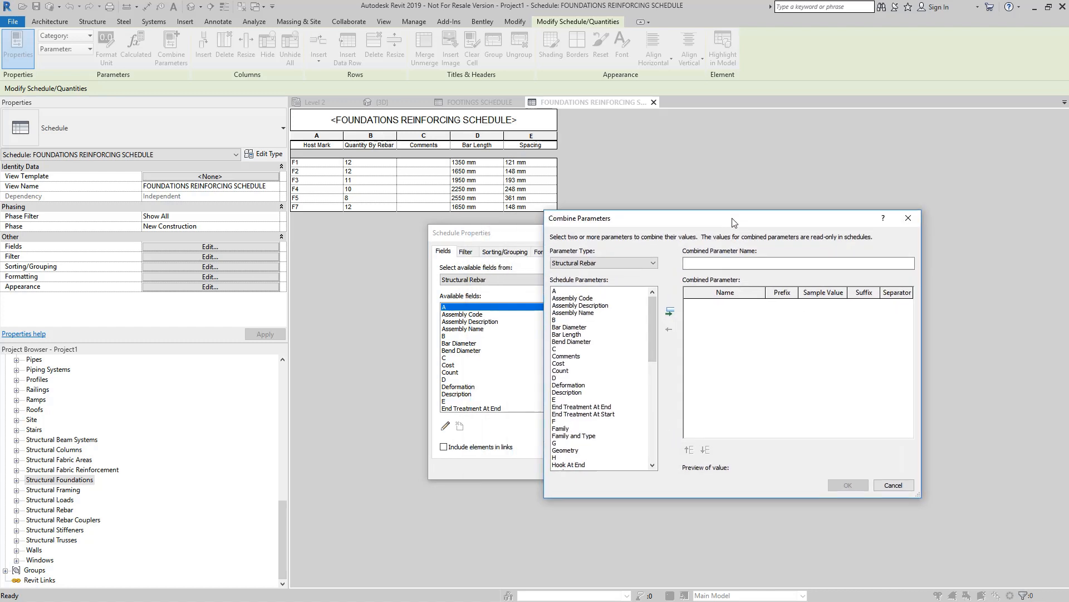
drag(654, 324, 654, 407)
click(582, 392)
click(670, 313)
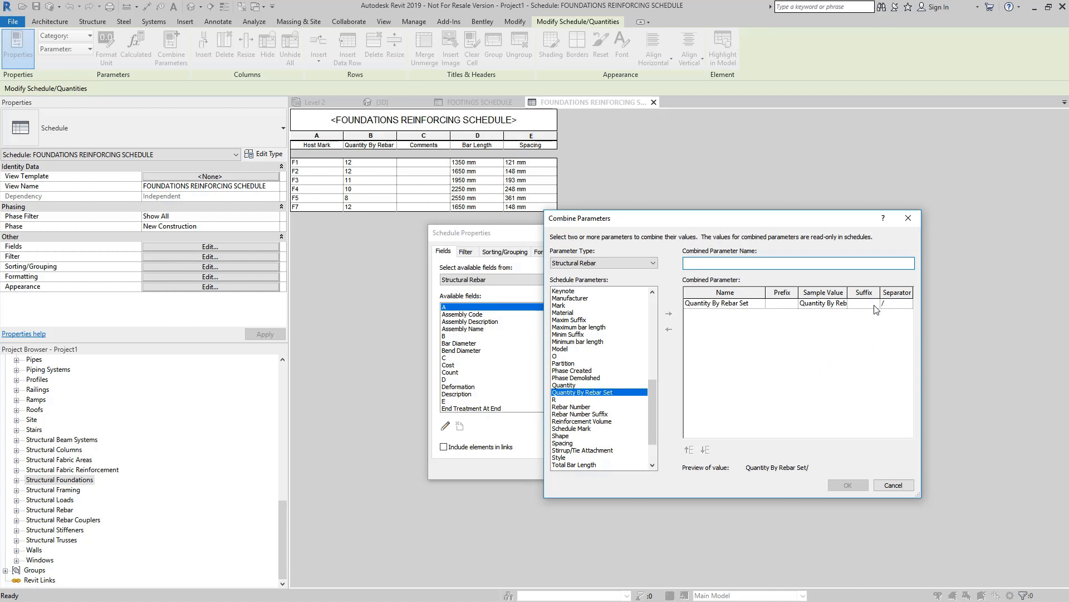
click(787, 305)
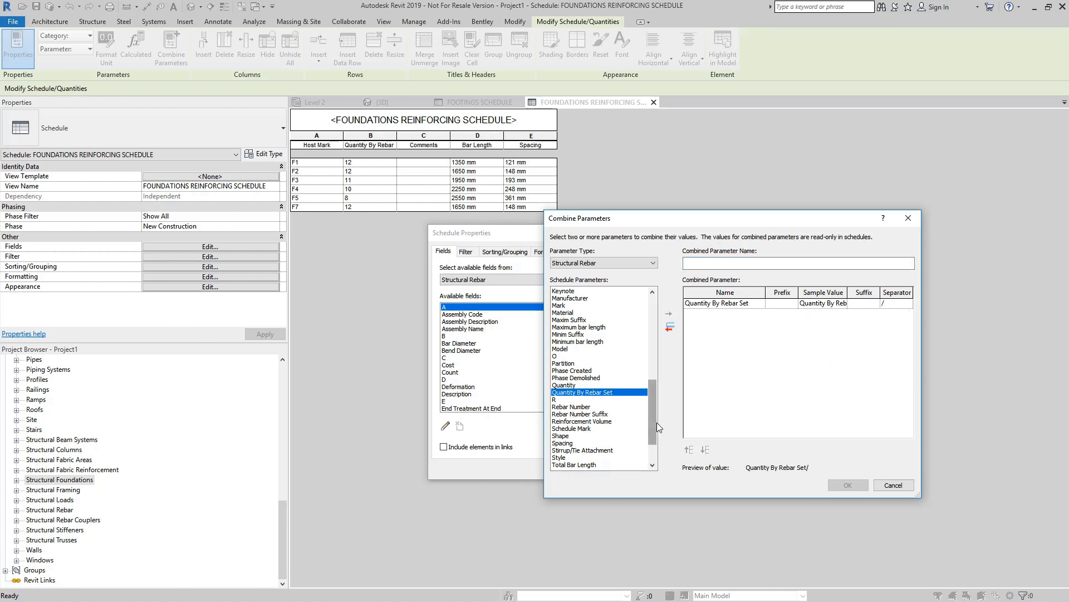
Step: Add Type, Bar Length and Spacing to the combined parameter in that order, and name it Reinforcing
scroll(657, 422, down, 2)
double_click(568, 437)
mouse_move(654, 431)
mouse_down()
mouse_move(652, 345)
mouse_move(650, 437)
mouse_up()
double_click(576, 307)
double_click(562, 400)
click(789, 262)
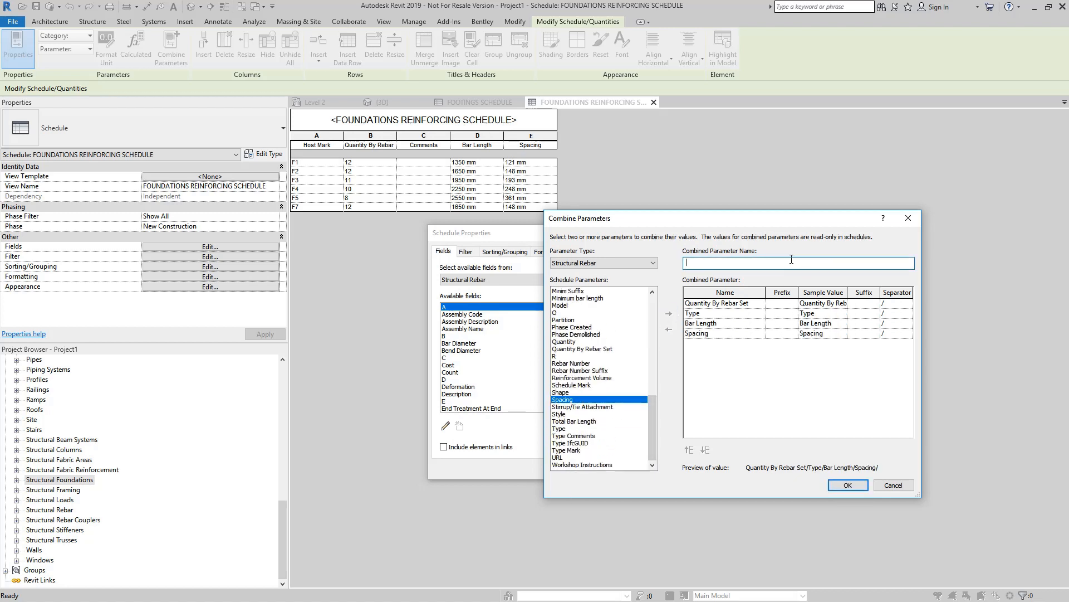
text(Reinforcing)
Step: Set the separators to "(" after Quantity By Rebar Set, "-" after Type, and ")@" after Bar Length
click(901, 304)
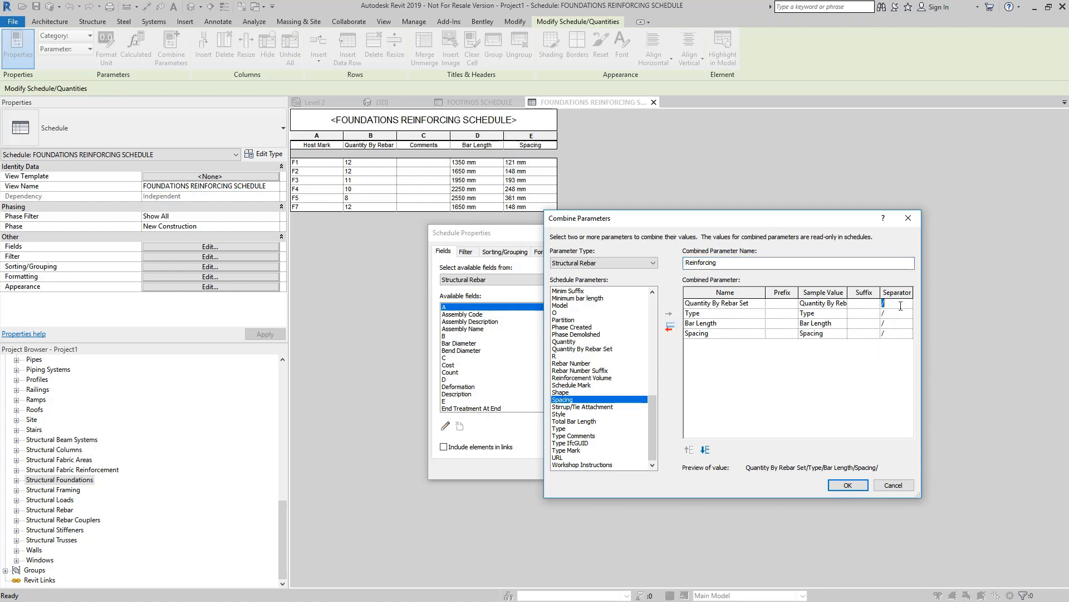
click(889, 315)
click(897, 305)
click(898, 323)
text())
Step: Clear the separator after Spacing, give it the suffix "c/c BF, EW", and accept the combined parameter
click(900, 333)
click(854, 333)
click(896, 333)
click(859, 333)
text(EW)
drag(858, 333, 828, 336)
click(869, 333)
click(848, 484)
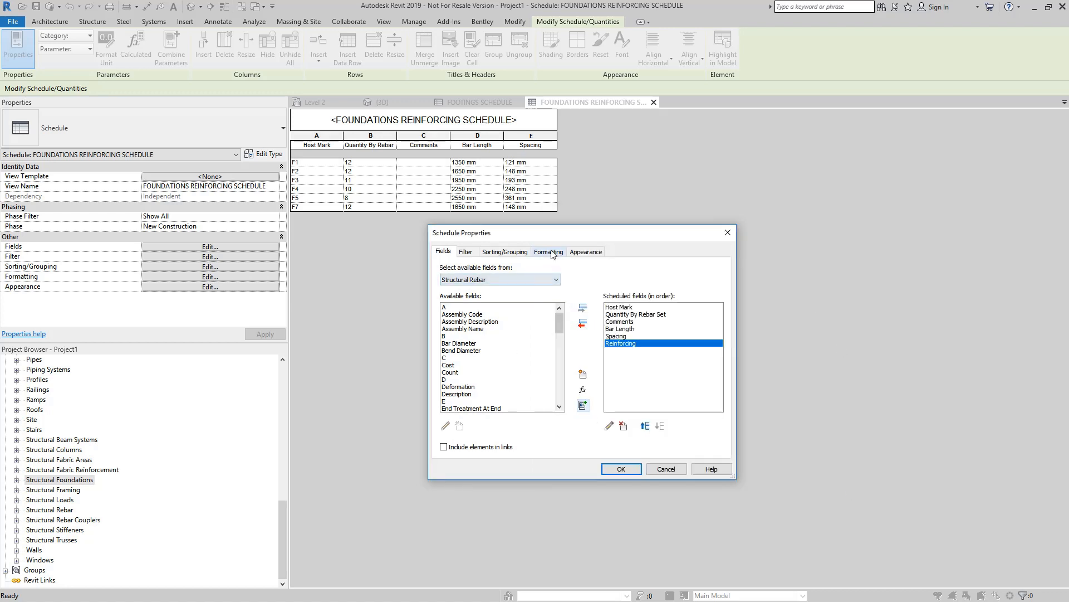
Step: Apply the schedule properties and widen the Reinforcing column to fit its full text
click(617, 468)
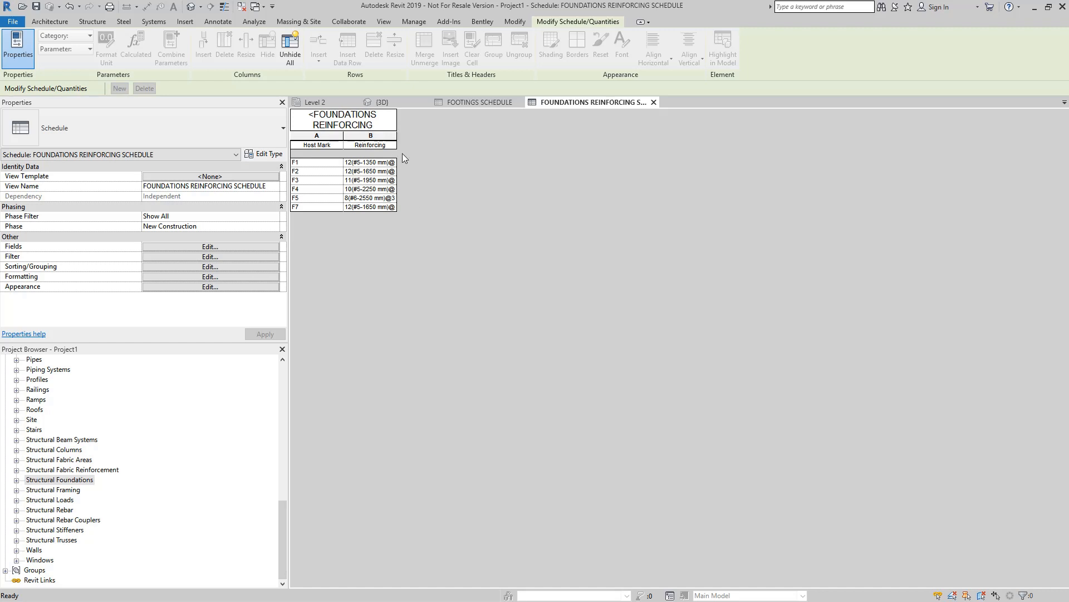
double_click(396, 139)
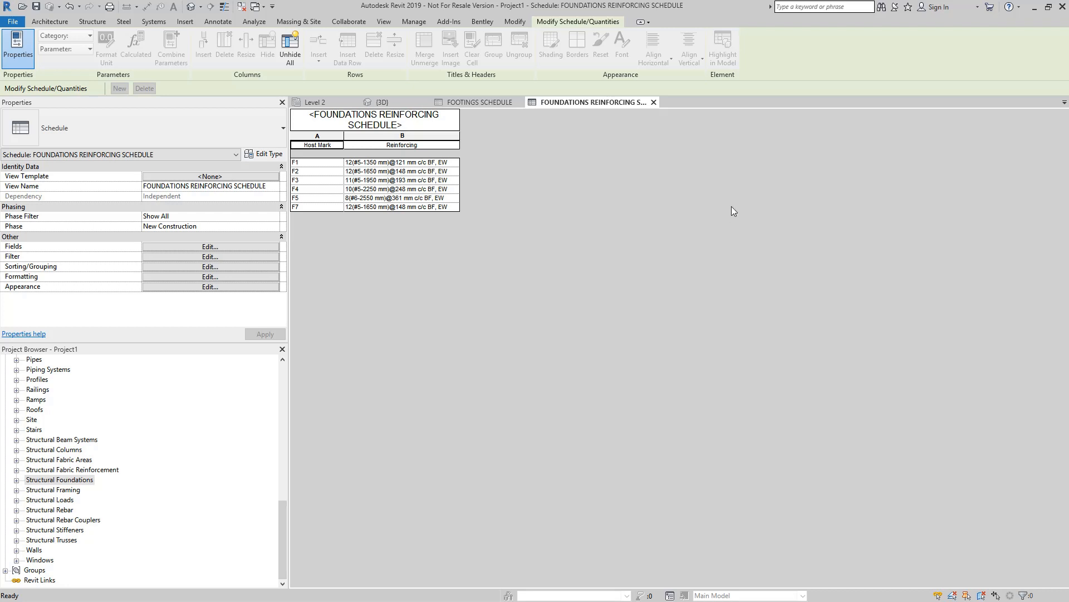
click(395, 162)
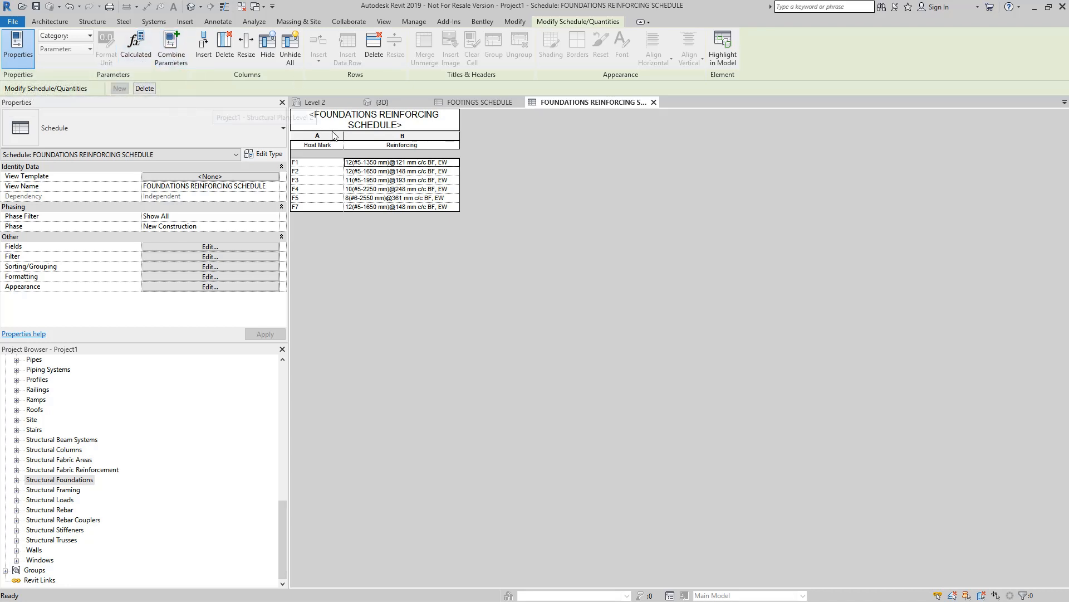
Step: Unhide the Quantity By Rebar Set, Bar Length and Spacing fields in the reinforcing schedule's formatting settings
click(204, 247)
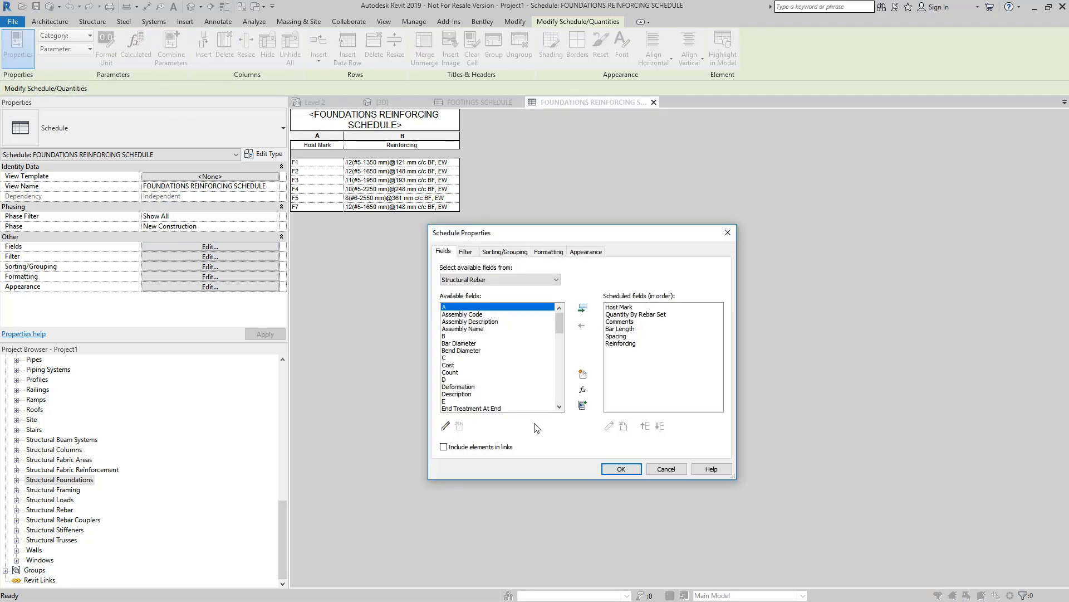
click(557, 254)
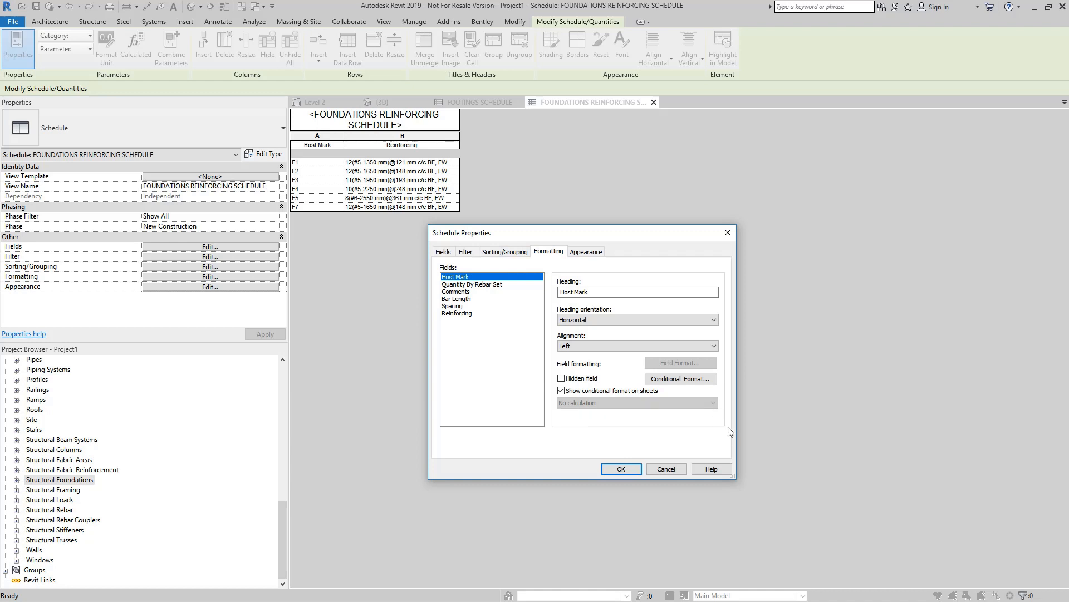
key(Down)
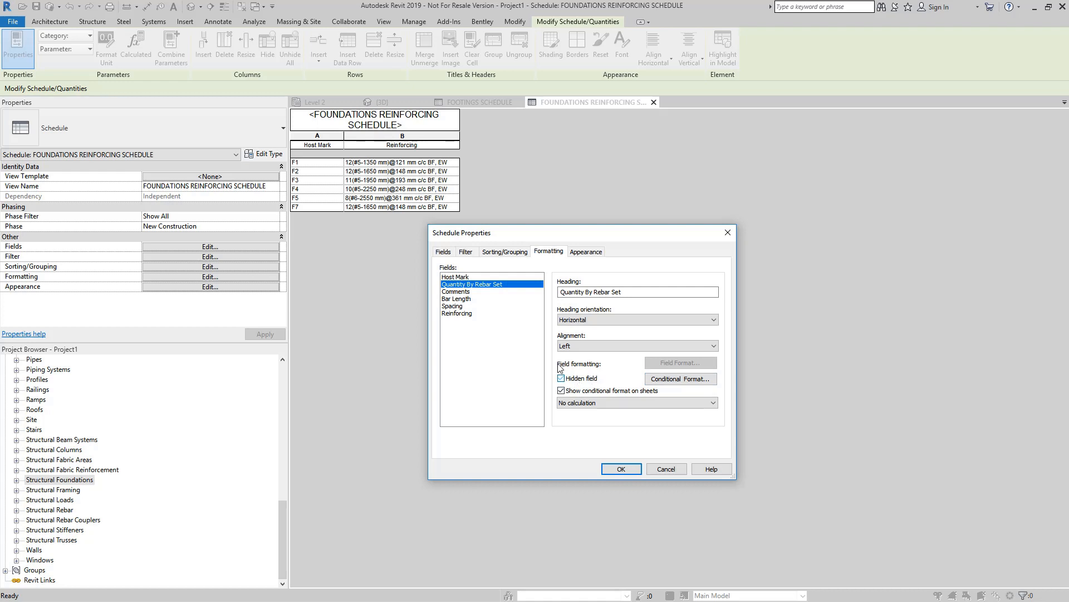
click(464, 301)
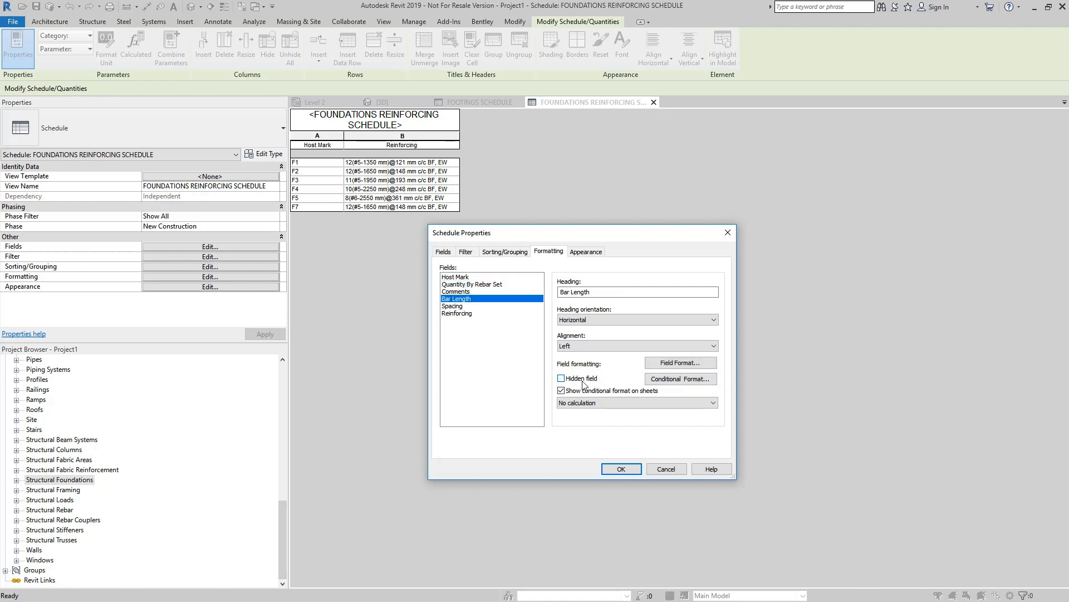
click(474, 308)
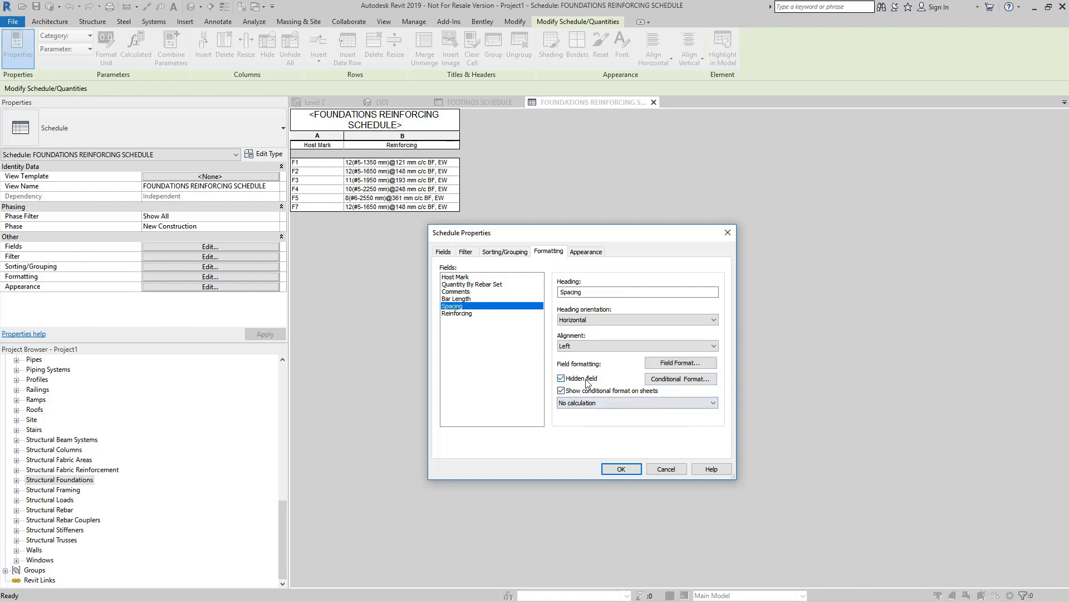
click(634, 471)
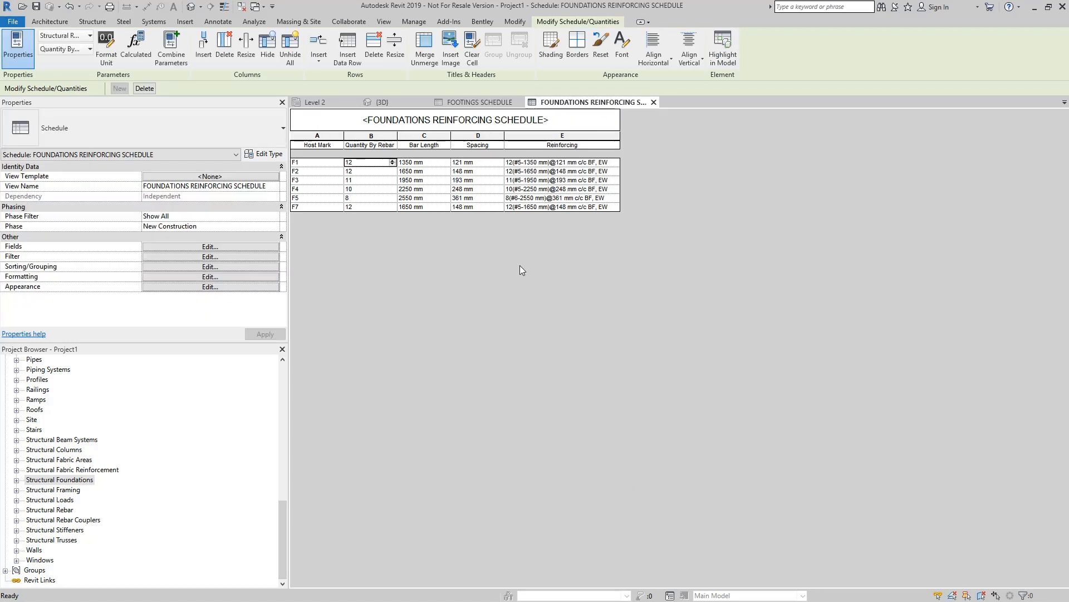
Step: Override the project unit settings for the Spacing column and round its millimetre values to the nearest 10
click(480, 162)
click(106, 44)
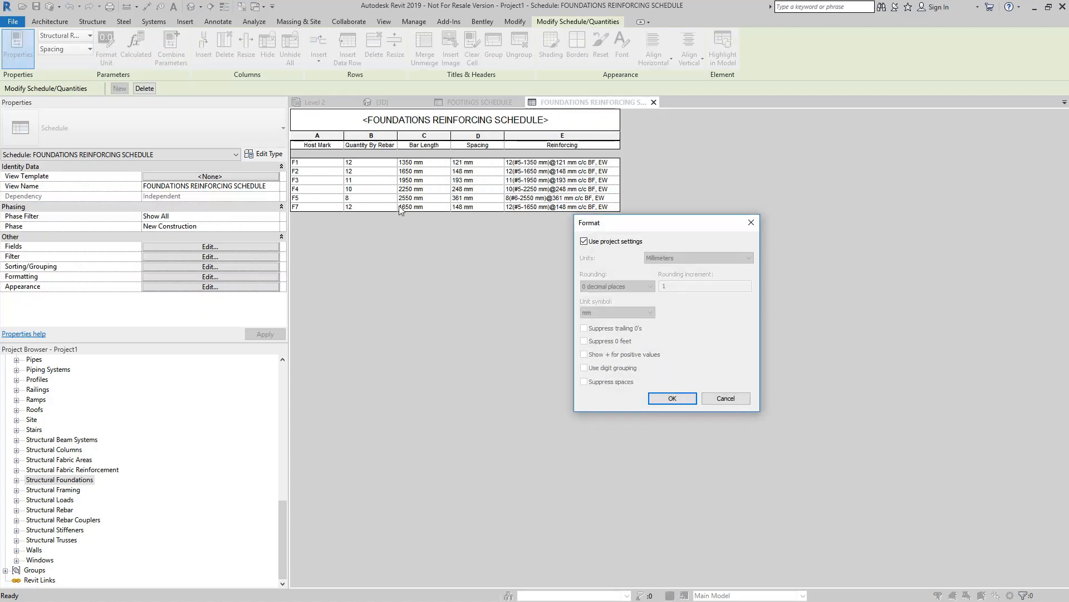
click(599, 242)
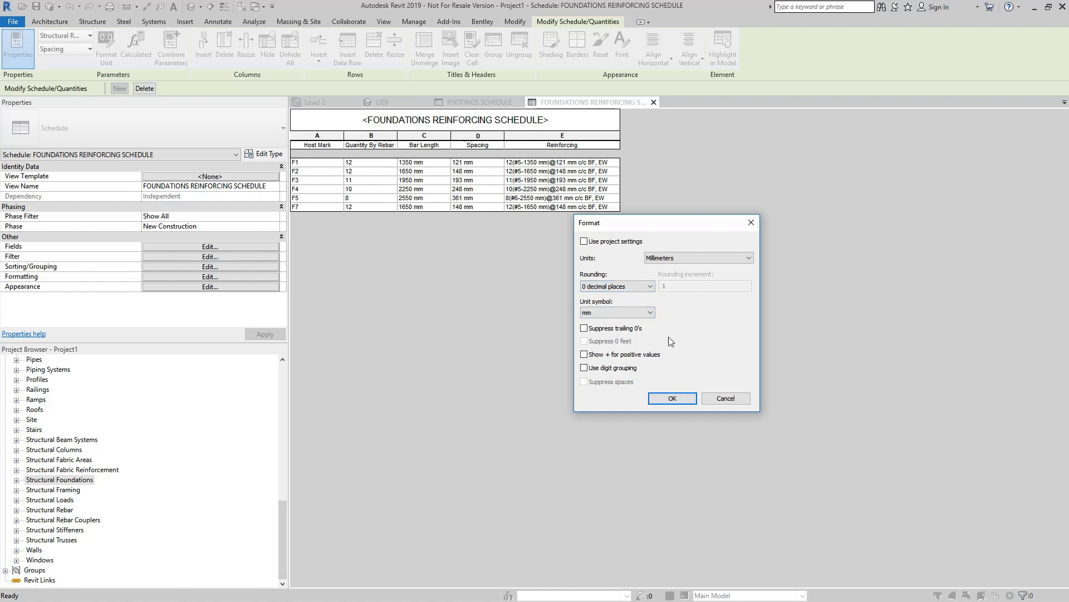
click(678, 398)
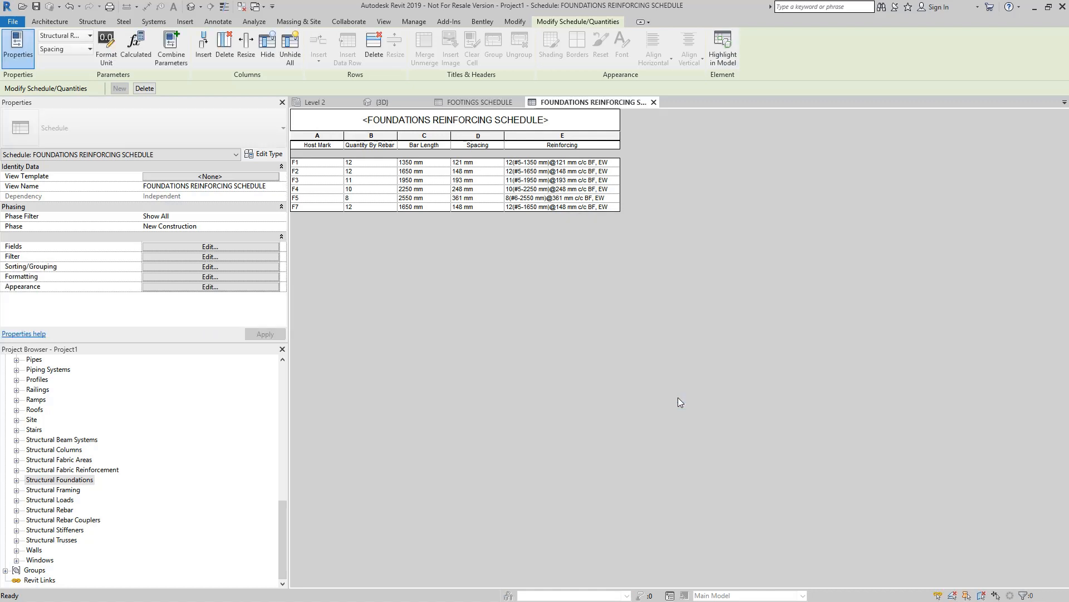
click(106, 48)
click(641, 287)
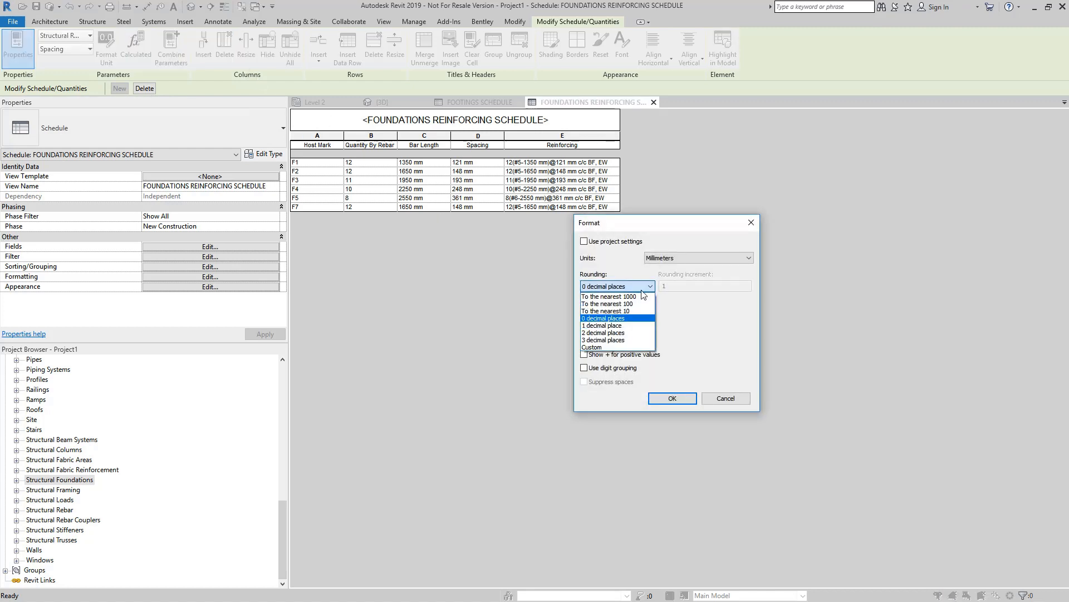
click(610, 311)
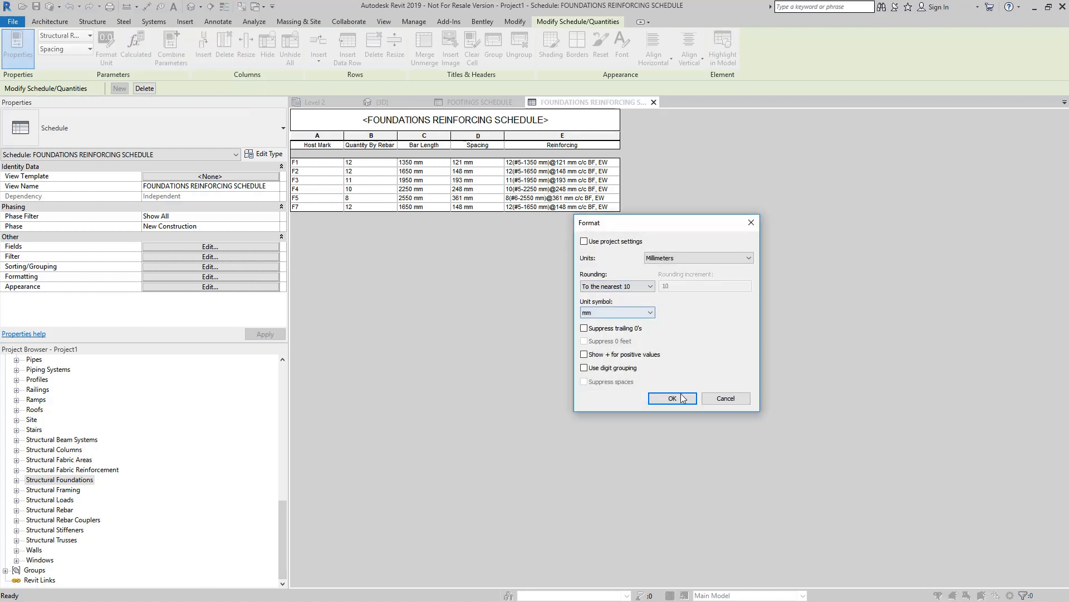
click(678, 398)
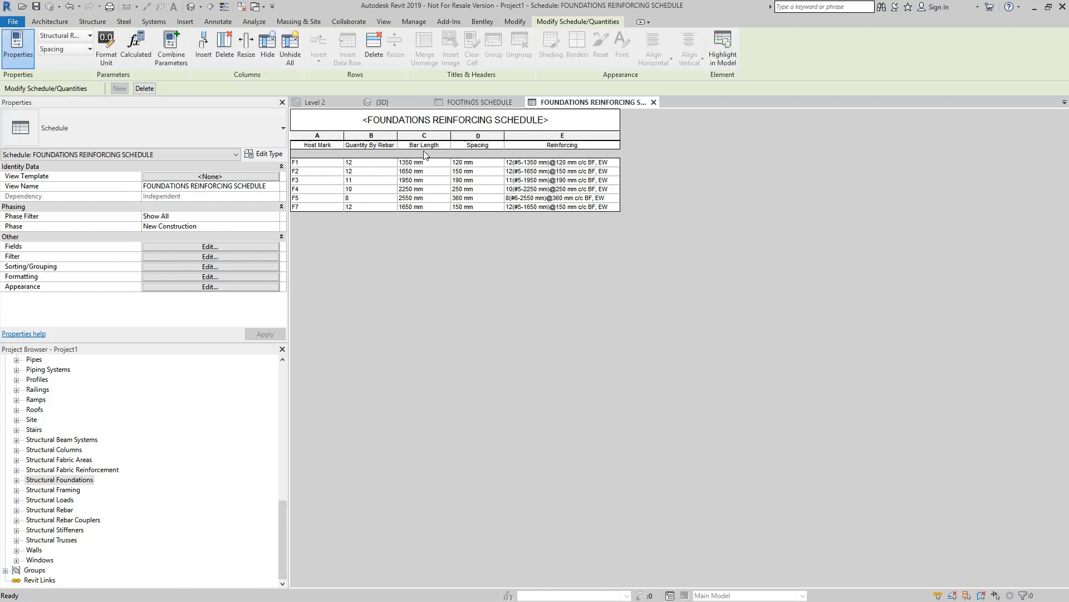
Step: Hide the Quantity By Rebar Set, Bar Length and Spacing columns together in the reinforcing schedule
drag(394, 144, 468, 143)
right_click(468, 143)
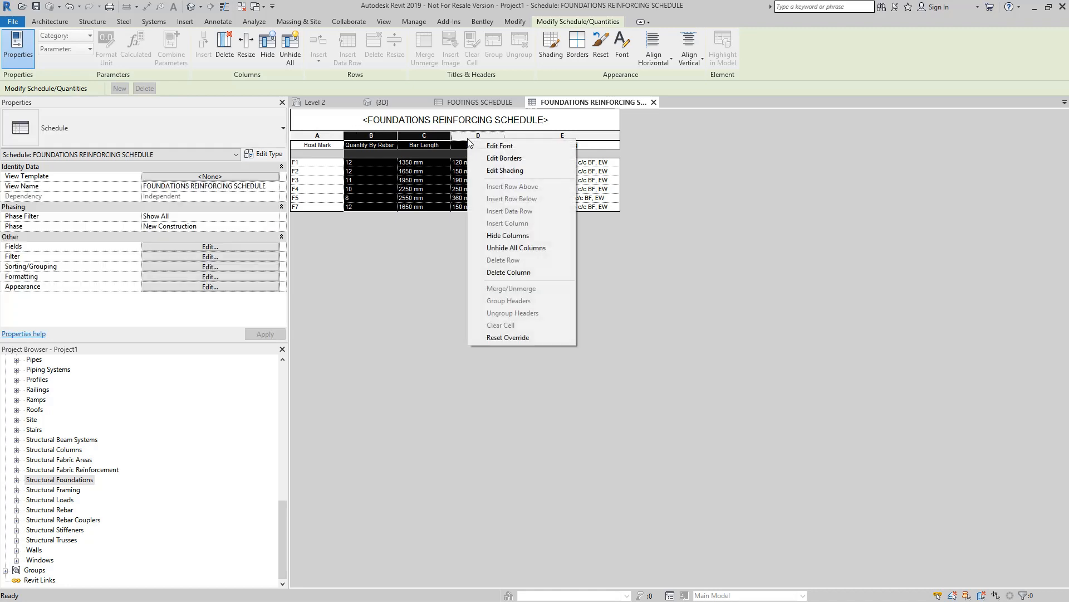
click(538, 234)
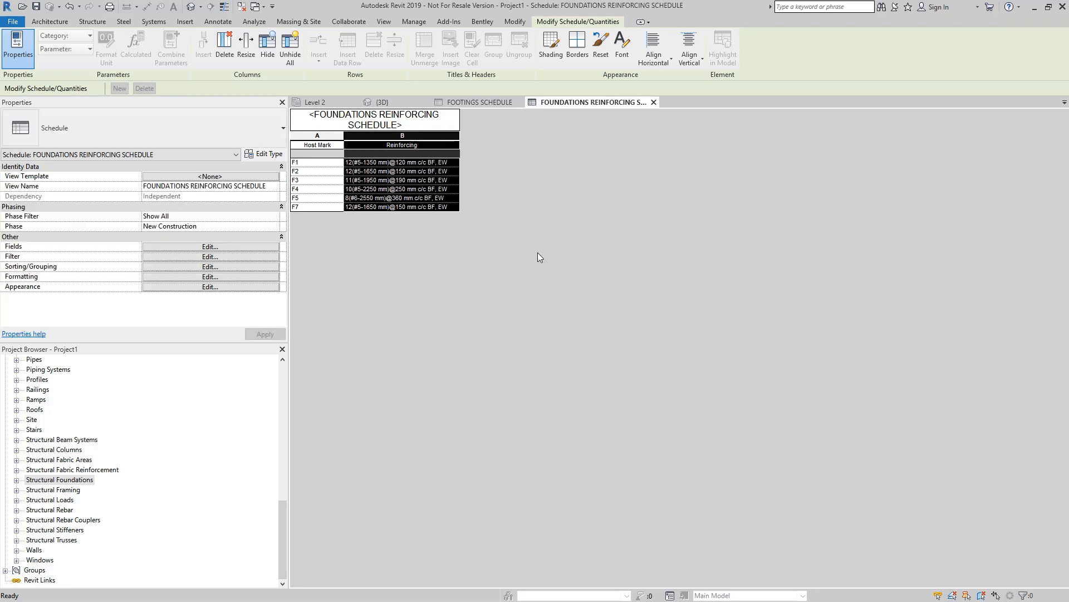
click(428, 189)
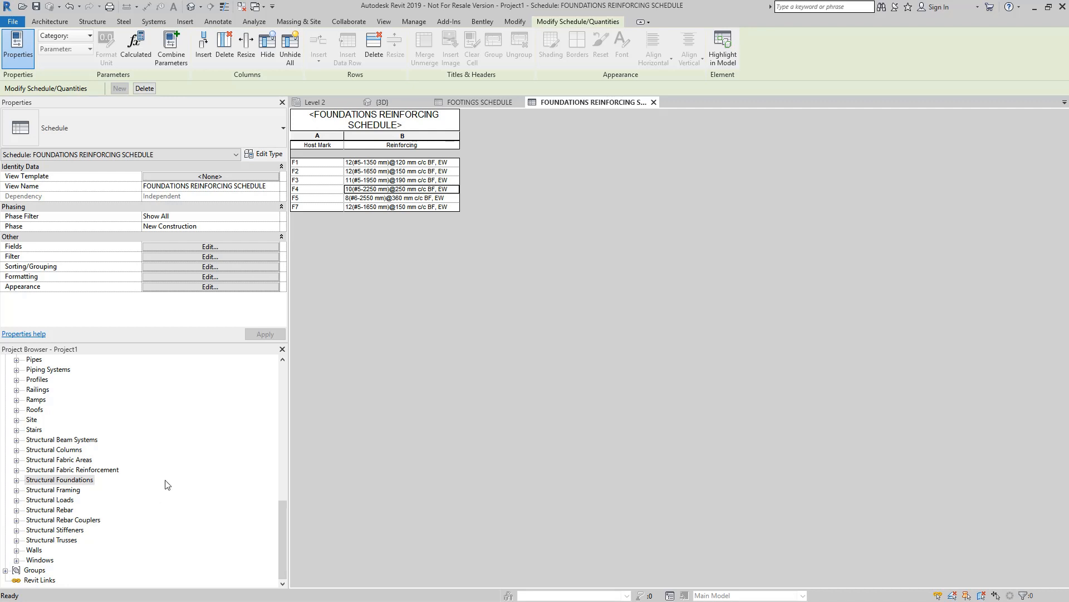
Step: Open the fields of the FOOTINGS SCHEDULE and start a combined parameter named Dimensions
click(491, 104)
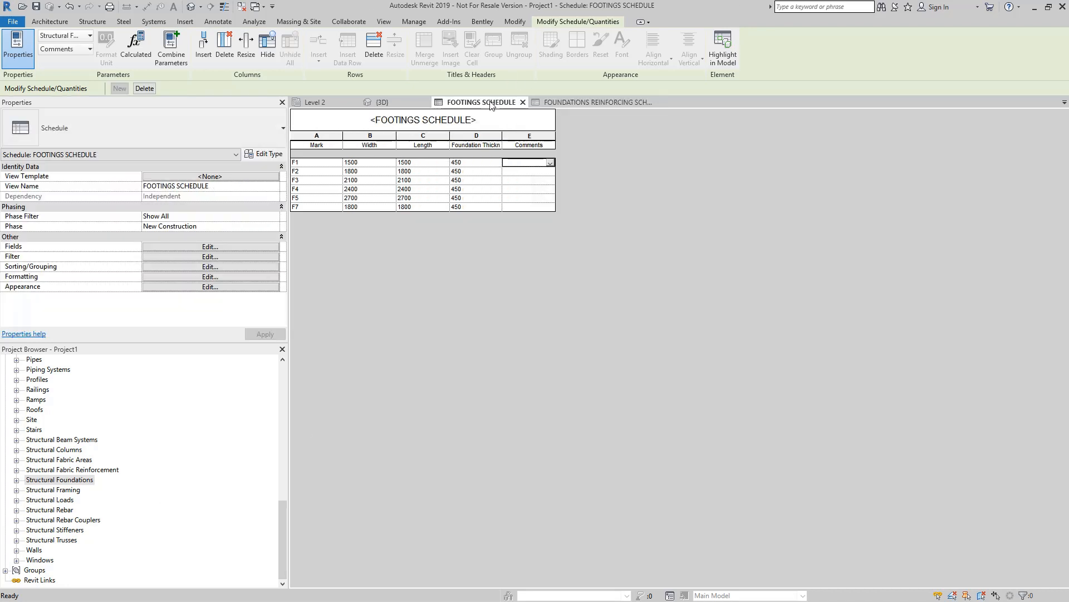
right_click(536, 138)
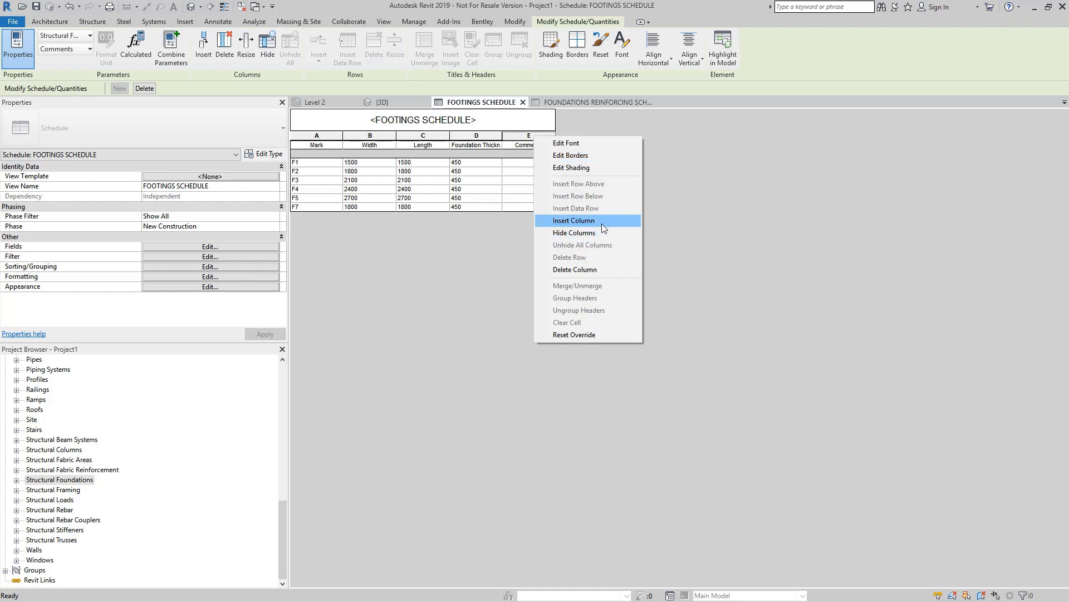
click(415, 199)
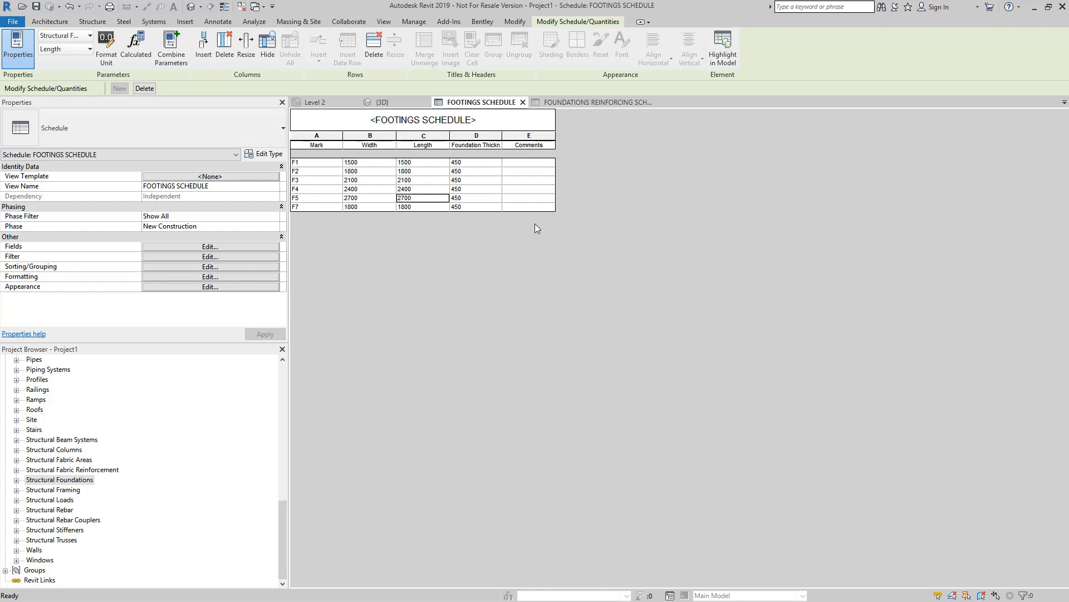
right_click(518, 137)
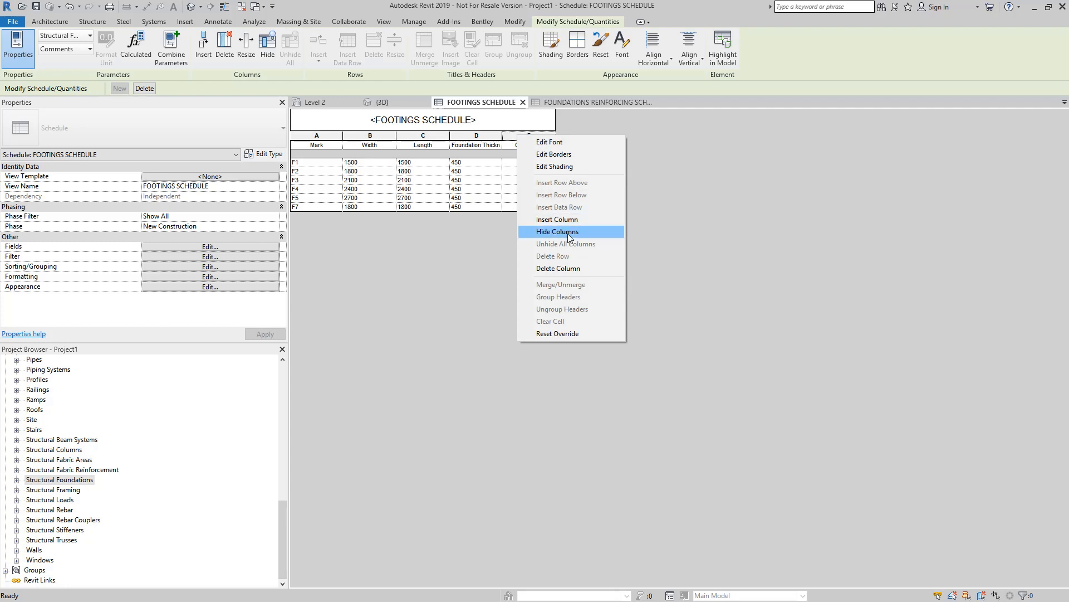
click(172, 248)
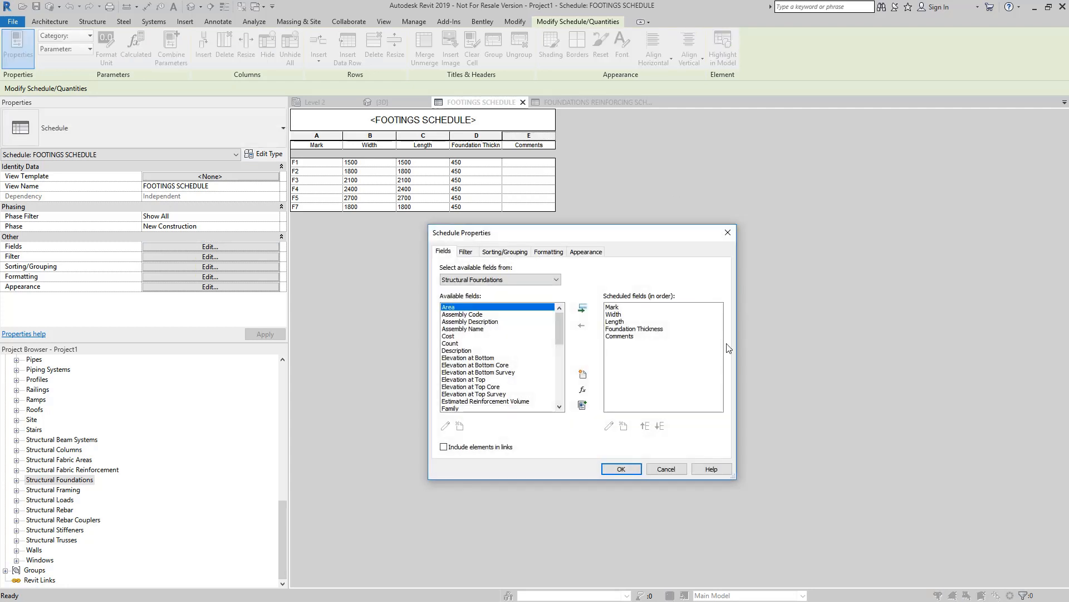
click(583, 405)
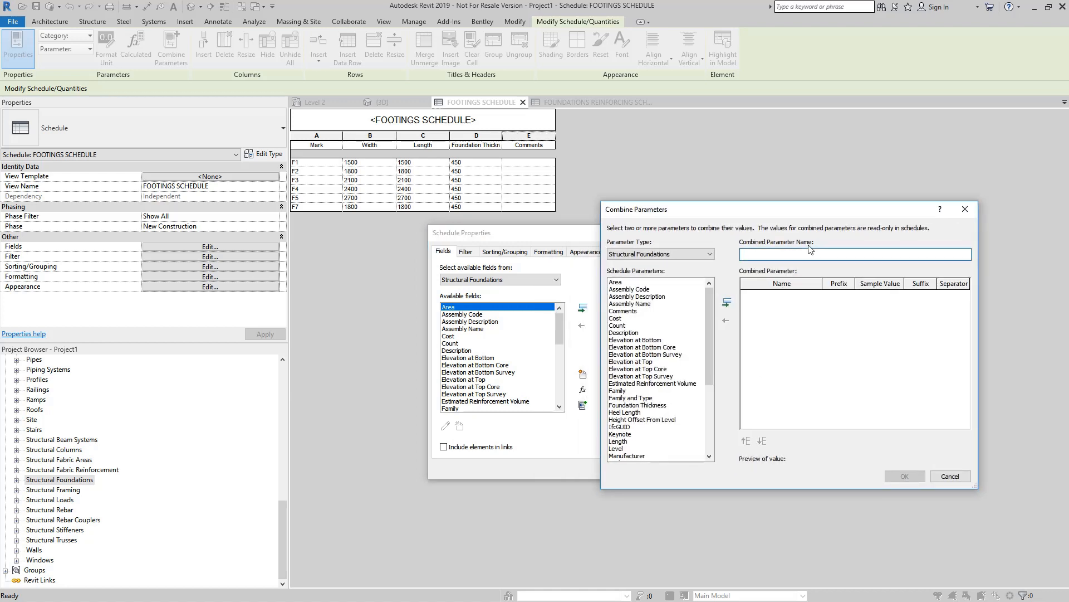
text(Dimensions)
Step: Add Width and Foundation Thickness, in that order, to the Dimensions combined parameter
drag(708, 323, 713, 380)
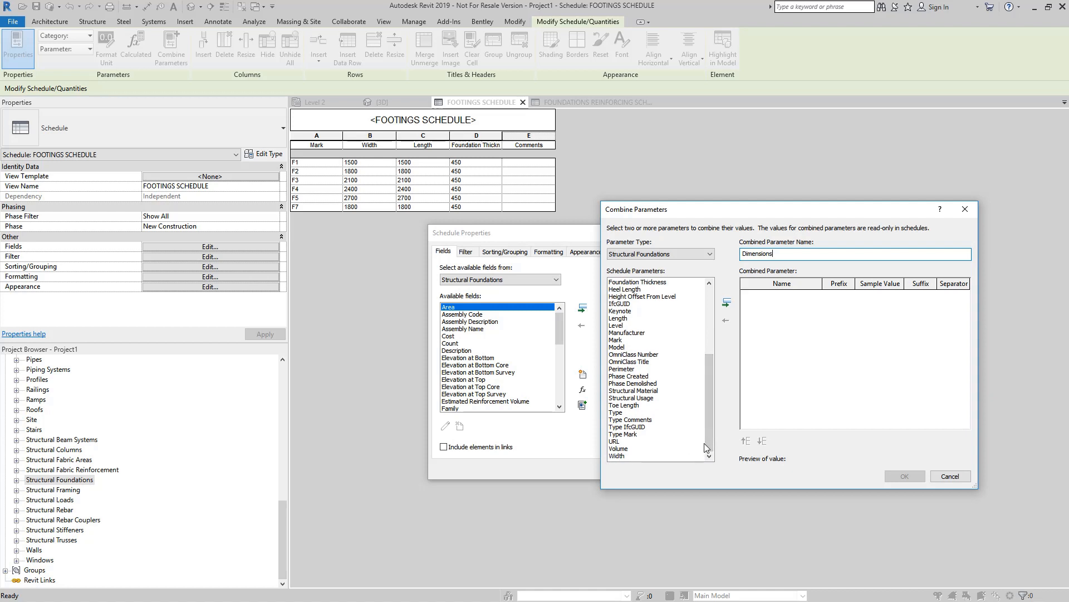
mouse_move(707, 442)
mouse_down()
mouse_move(708, 375)
mouse_move(707, 437)
mouse_up()
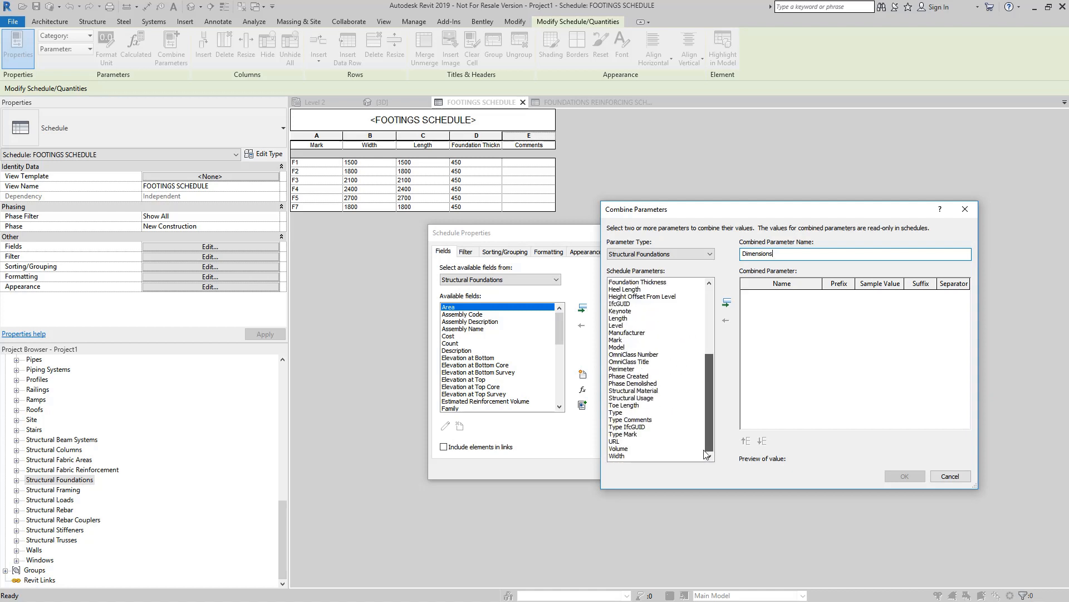
click(624, 456)
click(727, 303)
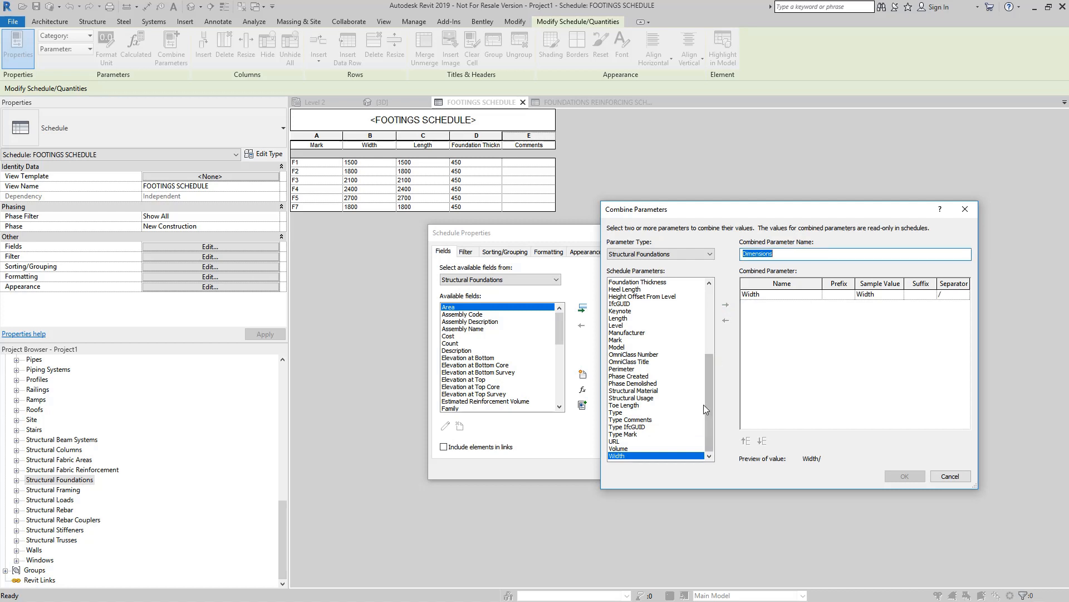
click(728, 304)
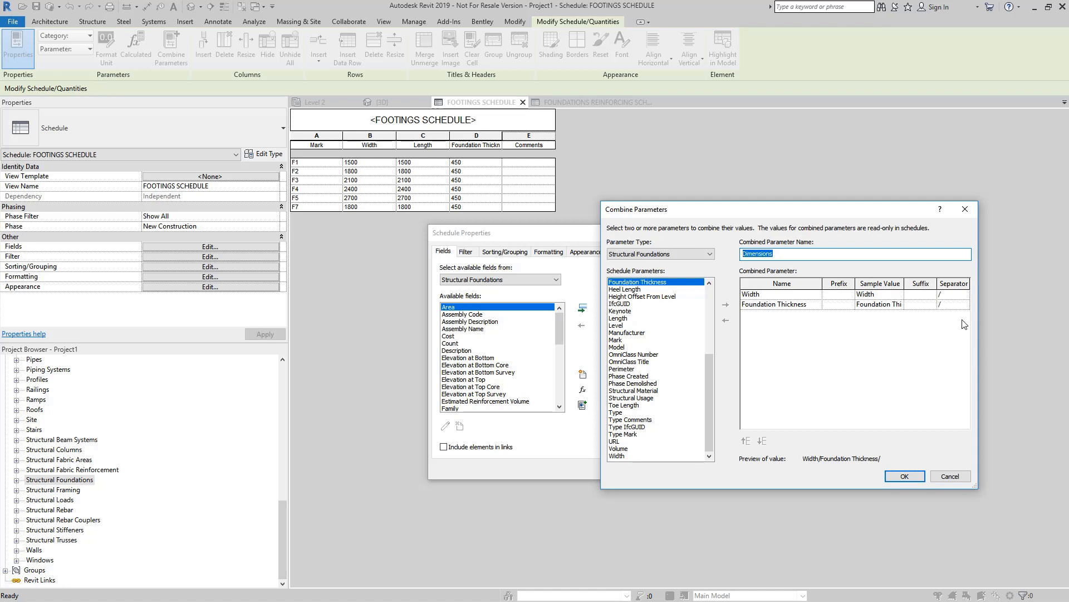
Step: Give the Width entry of the combined parameter the suffix SQ and a hyphen separator
click(925, 297)
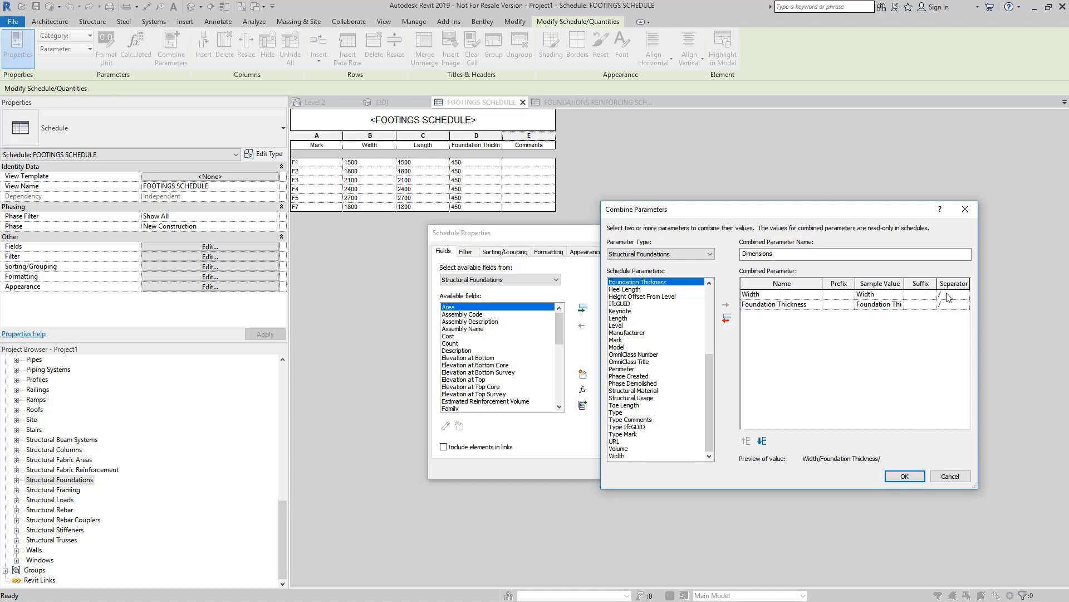
text(SQ)
click(966, 296)
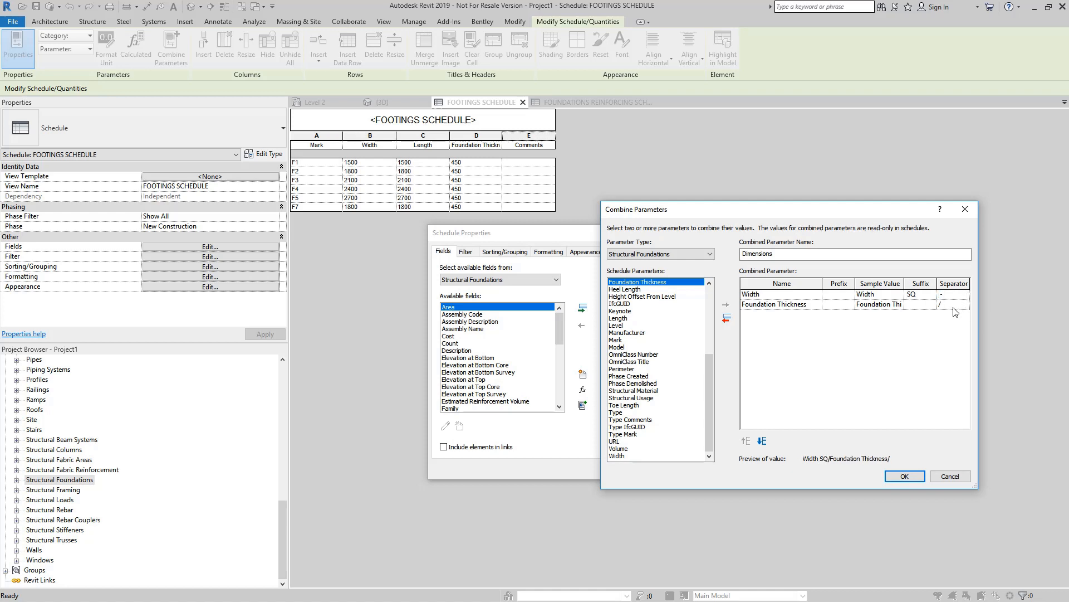
Step: Give Foundation Thickness the suffix THK, clear its separator, and apply the Dimensions parameter to the FOOTINGS SCHEDULE
click(954, 305)
click(923, 305)
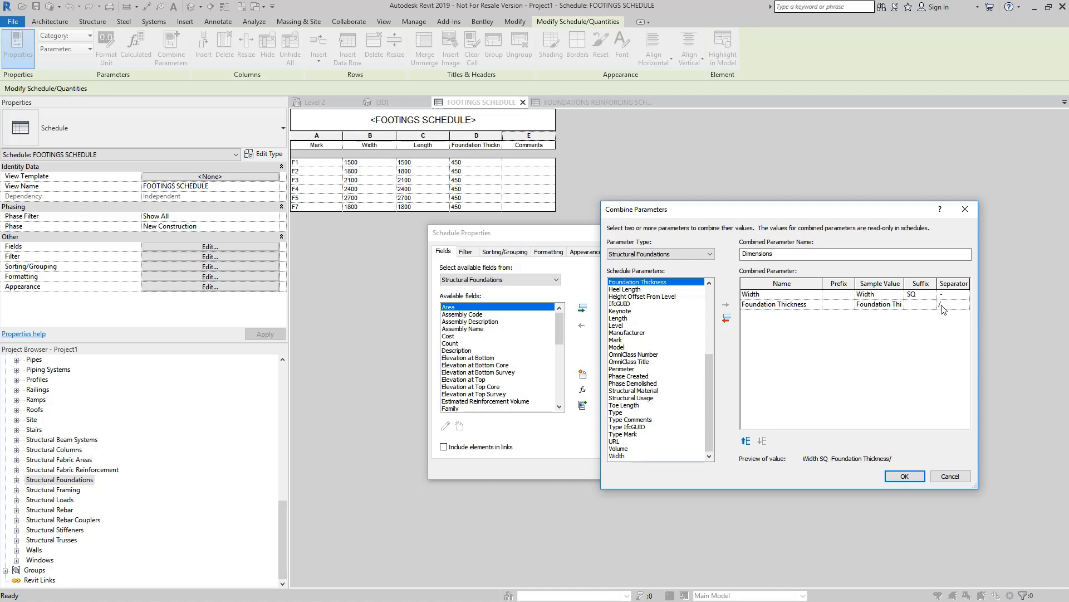
text(THK)
click(956, 306)
key(BackSpace)
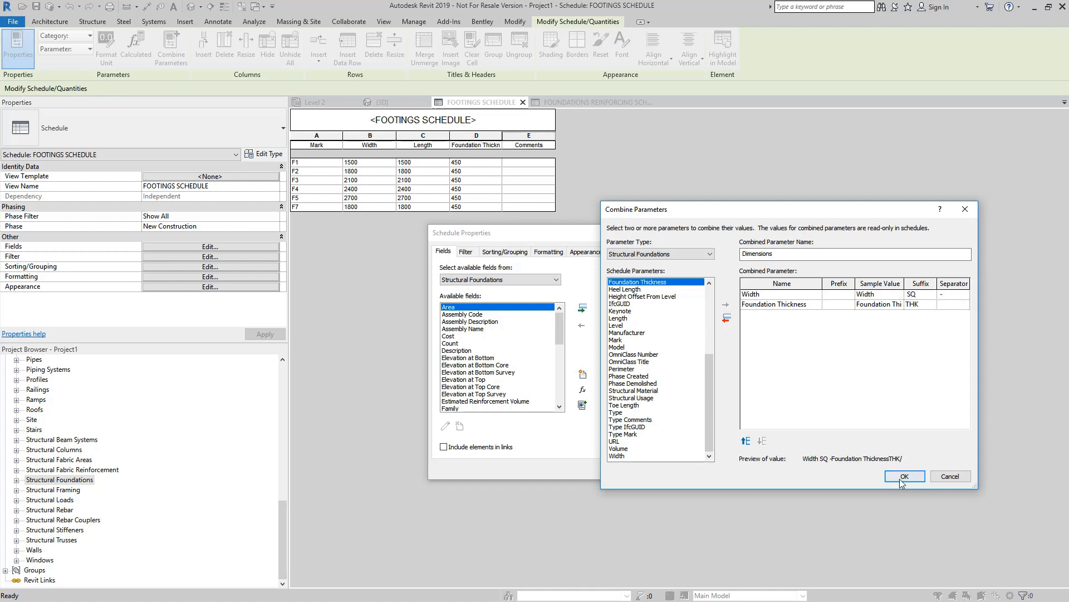
click(840, 305)
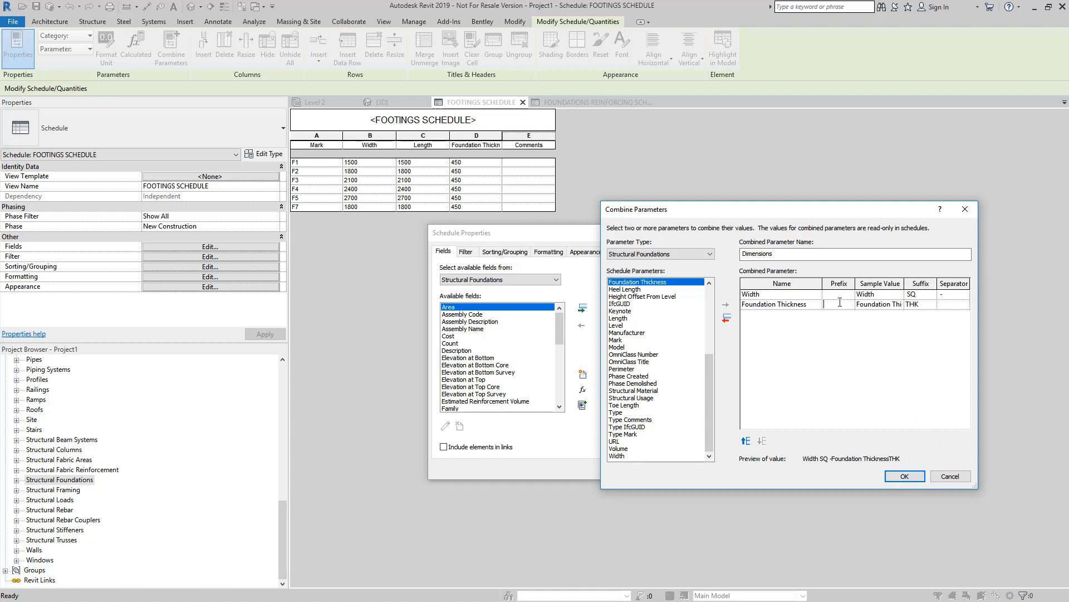
click(905, 477)
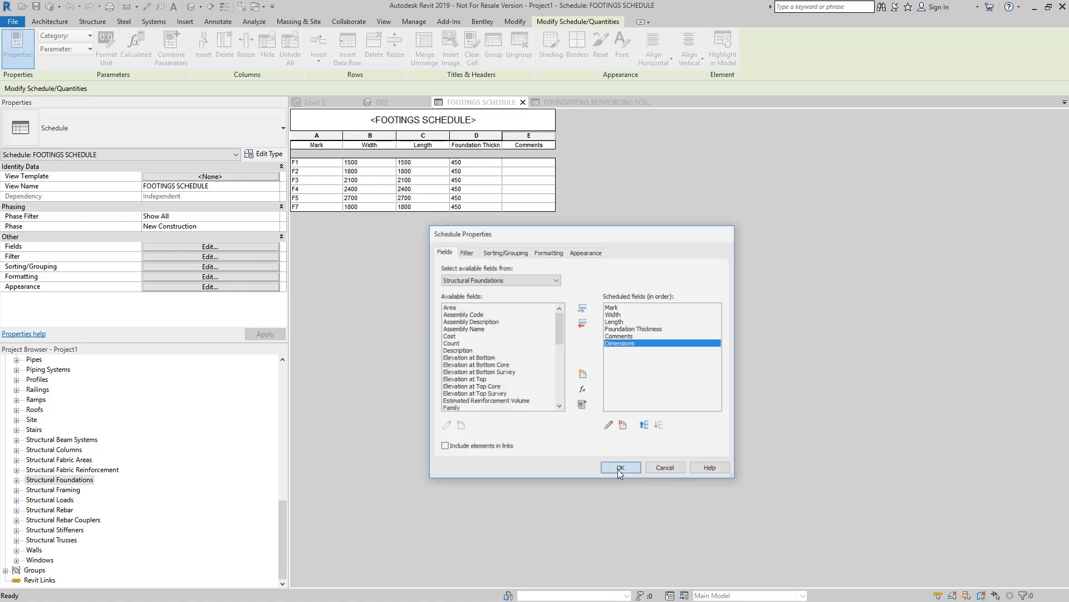
click(619, 469)
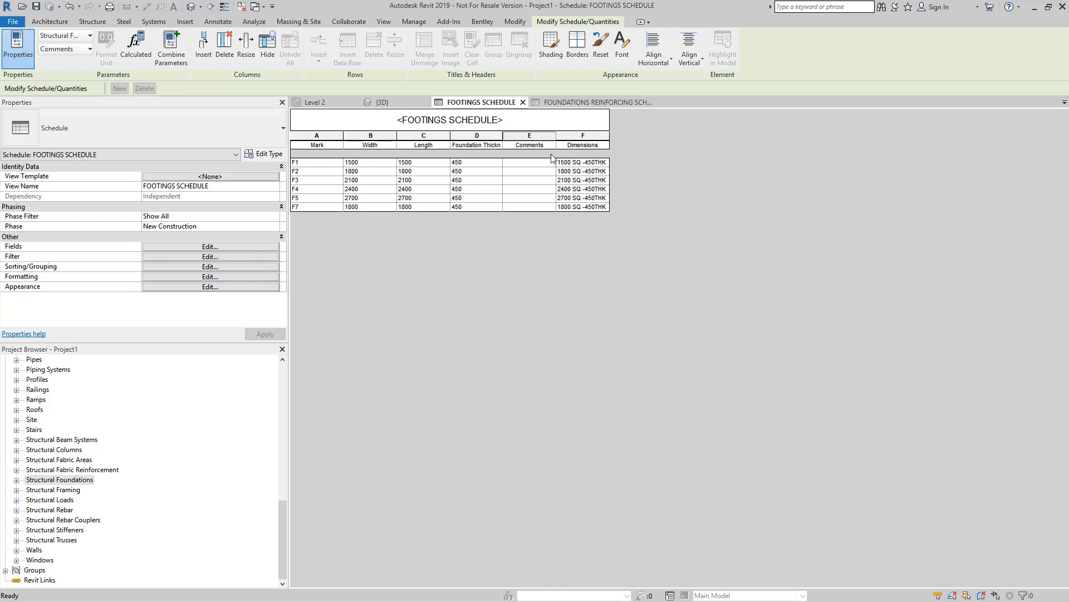
Step: Hide the Width, Length, Foundation Thickness and Comments columns together in the FOOTINGS SCHEDULE
drag(537, 141, 389, 167)
right_click(389, 167)
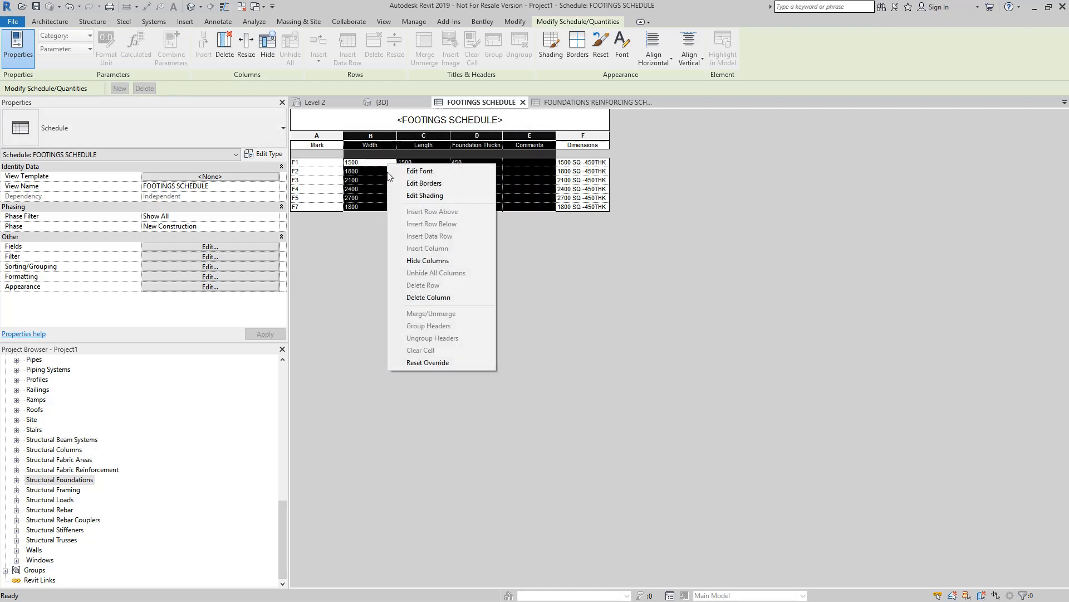
click(450, 262)
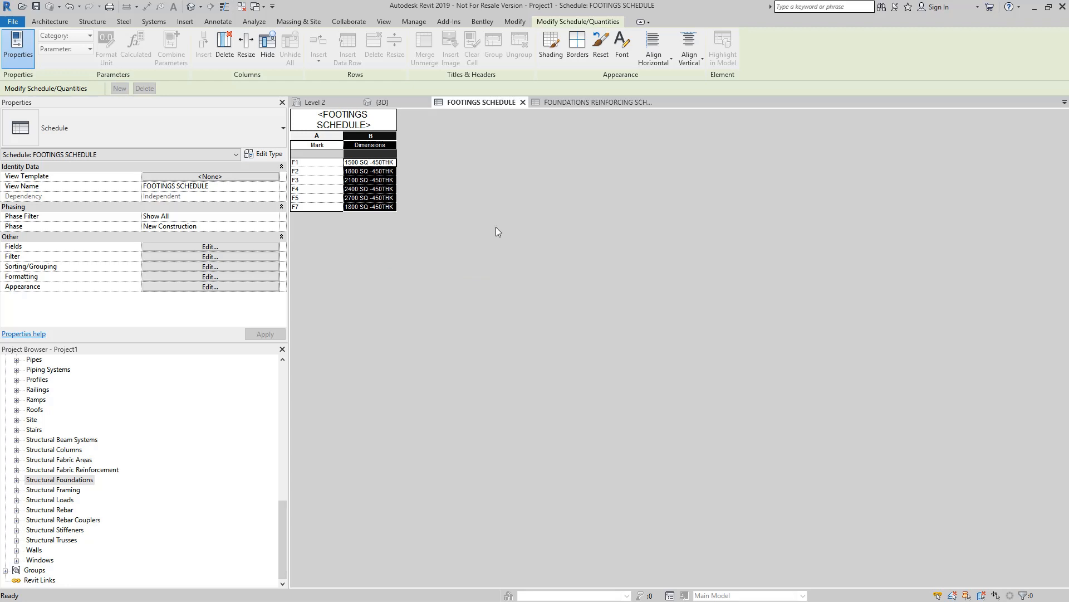
click(362, 191)
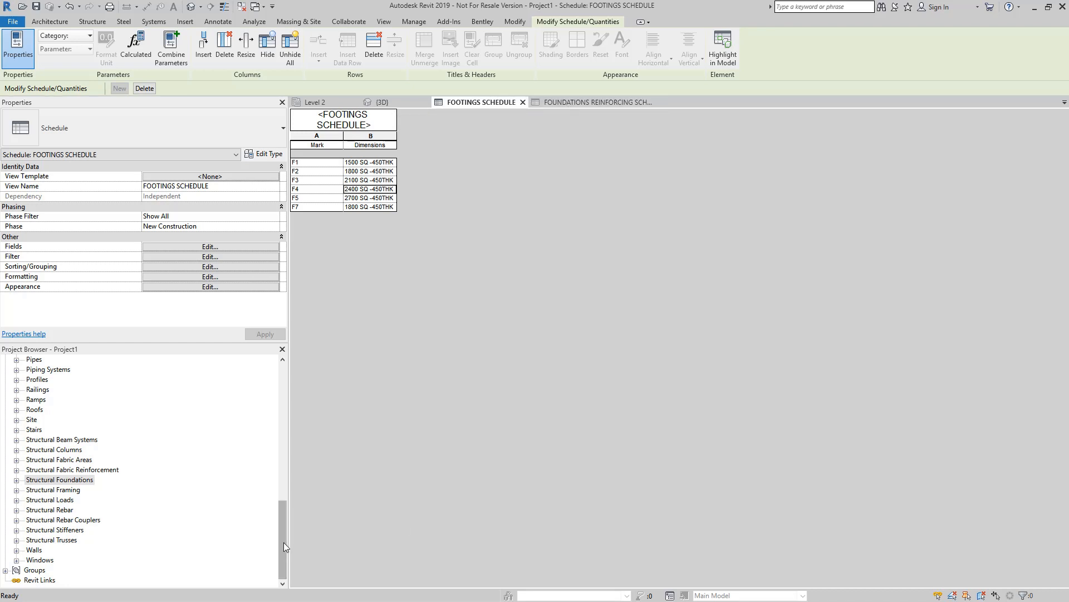
Step: Open the Base structural plan and duplicate it as a new view
drag(283, 543, 280, 425)
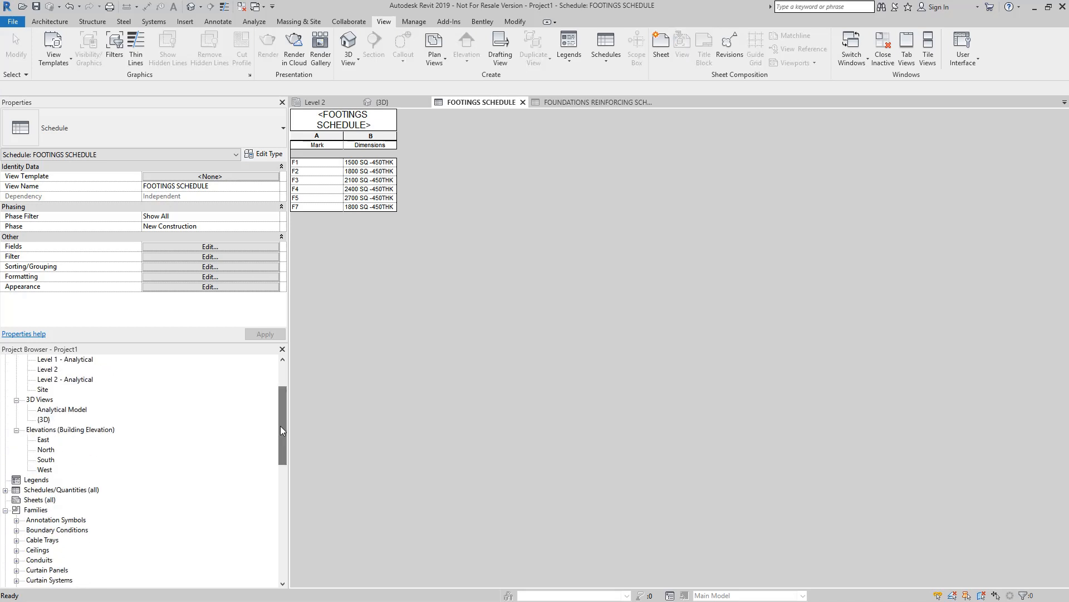
scroll(262, 518, up, 2)
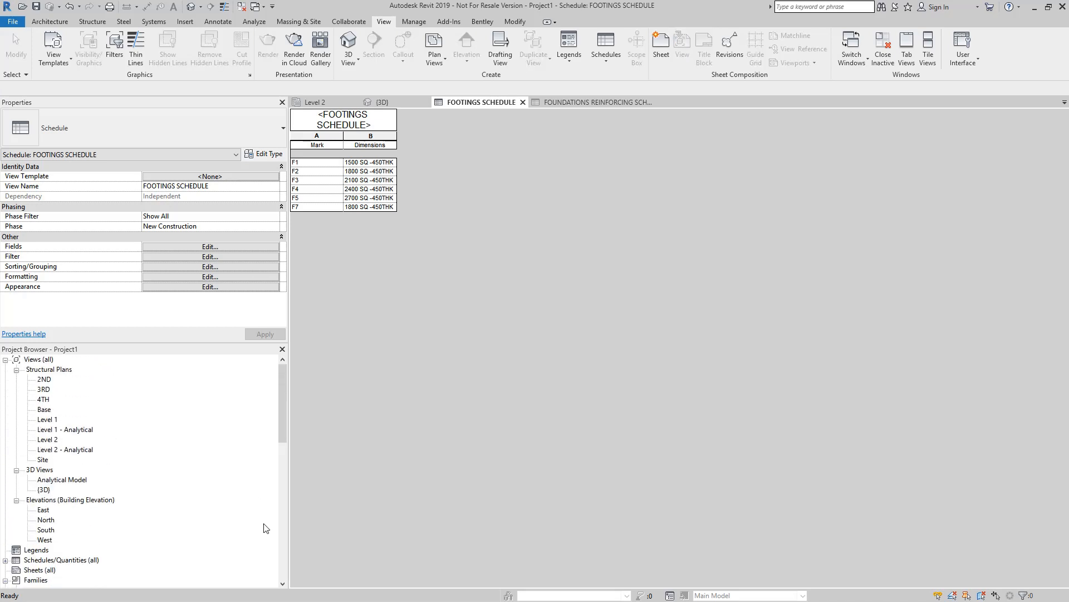
click(47, 411)
double_click(45, 409)
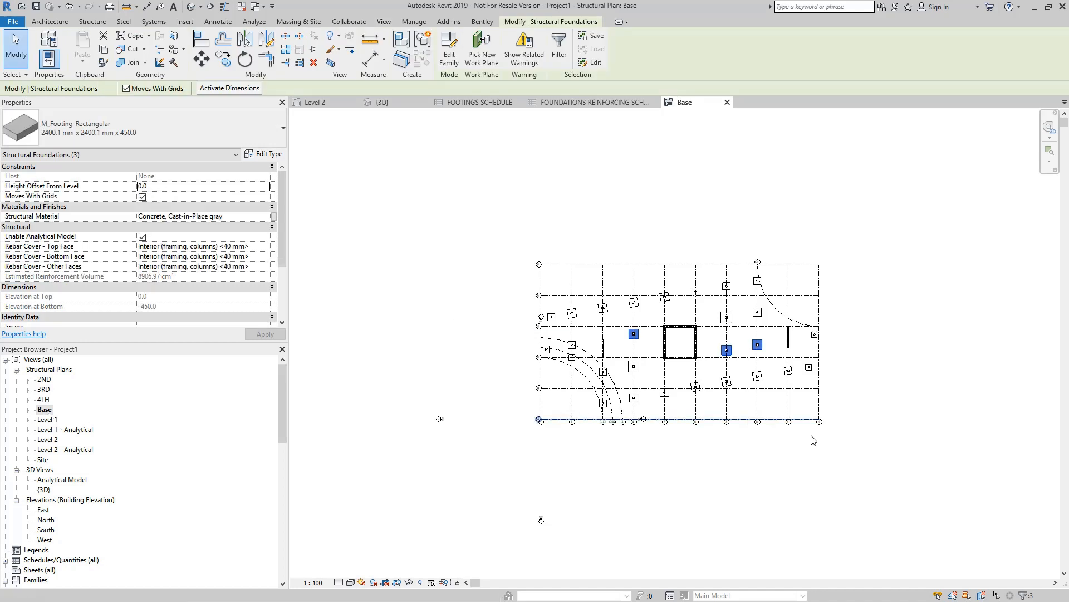
right_click(44, 411)
mouse_move(124, 243)
click(220, 243)
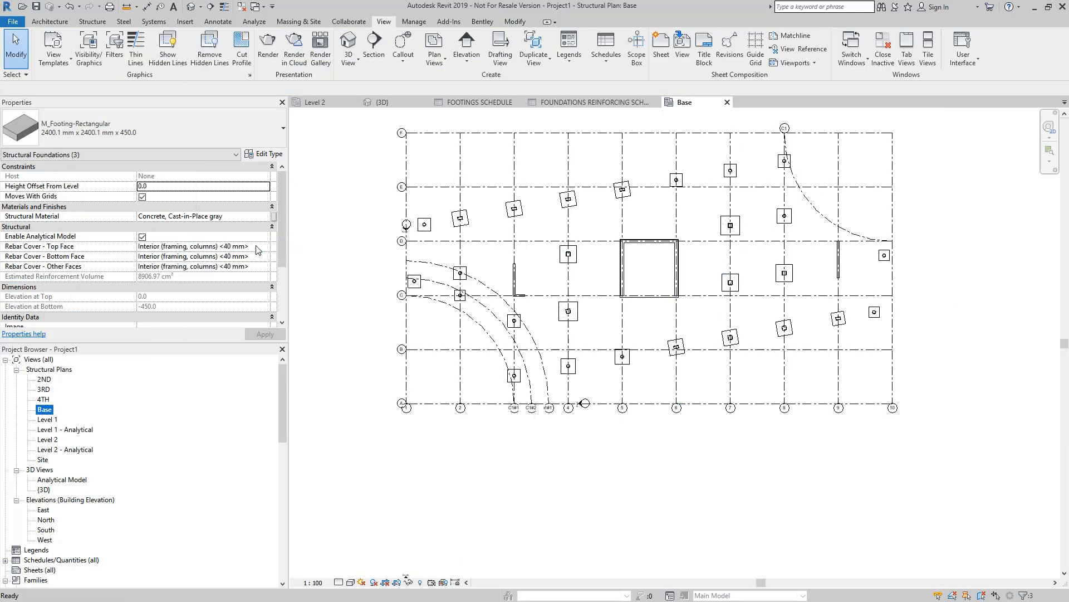
Step: Rename the duplicated Base plan as Foundation Plan
right_click(70, 420)
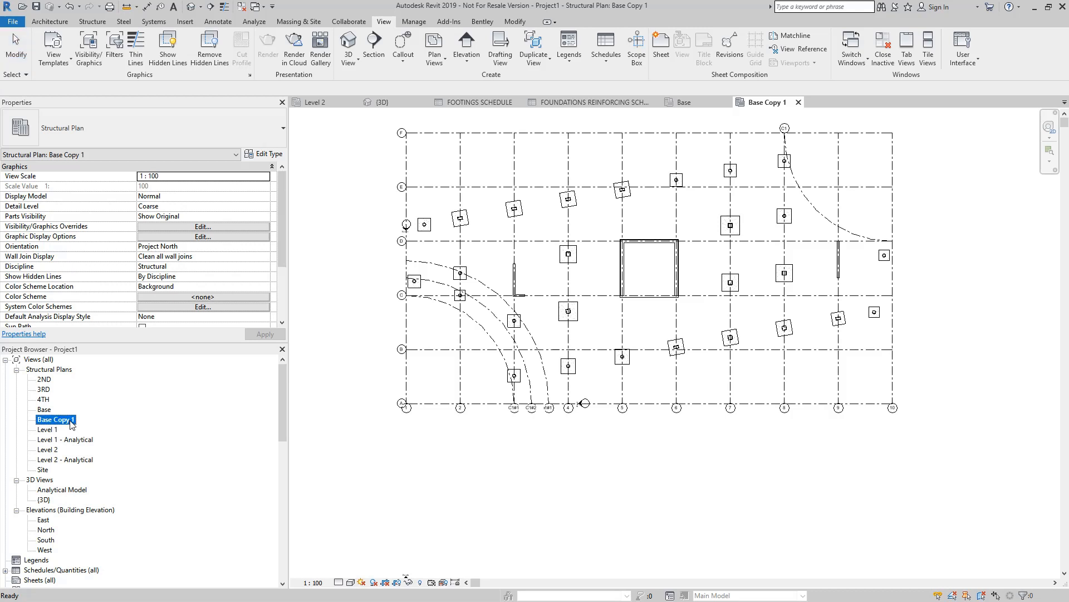
click(104, 327)
text(Foundation Plan)
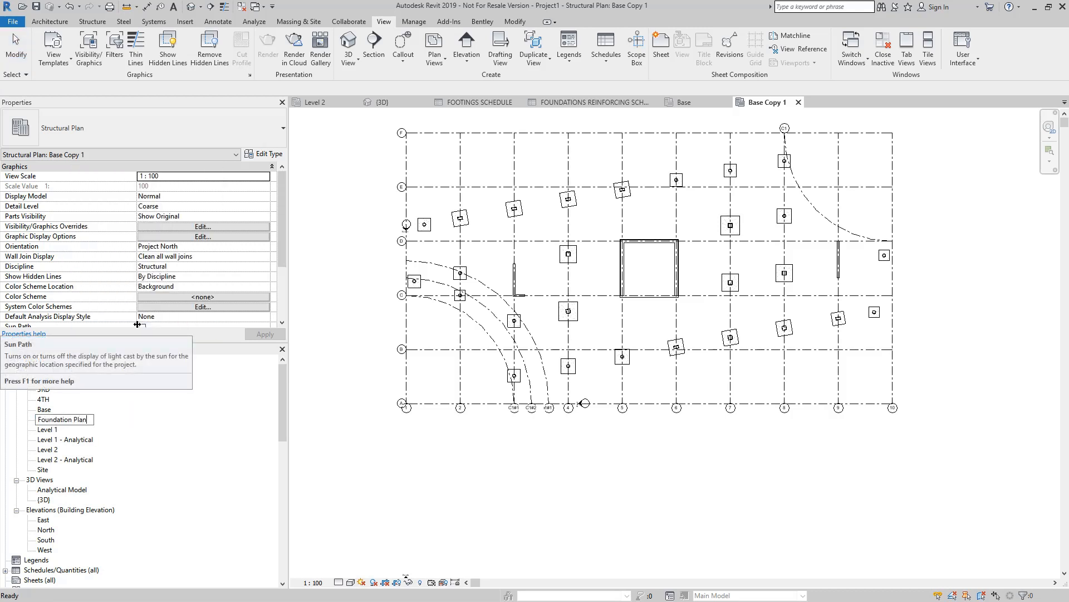
key(Return)
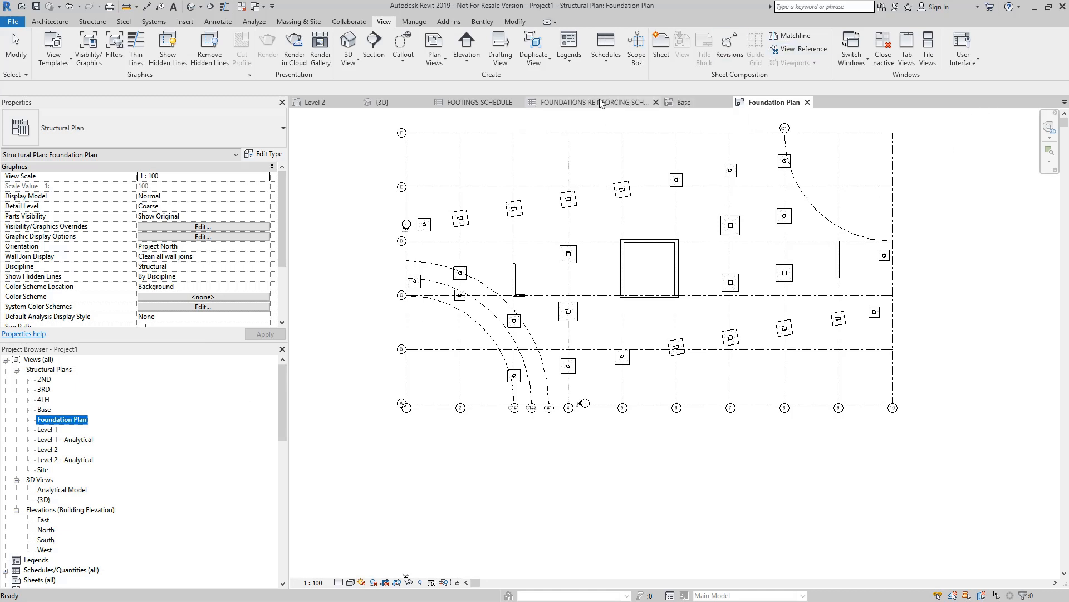
Step: Tag all structural foundations in the Foundation Plan with M_Structural Foundation Tag, with leaders enabled and horizontal orientation
click(222, 25)
middle_drag(459, 152, 435, 214)
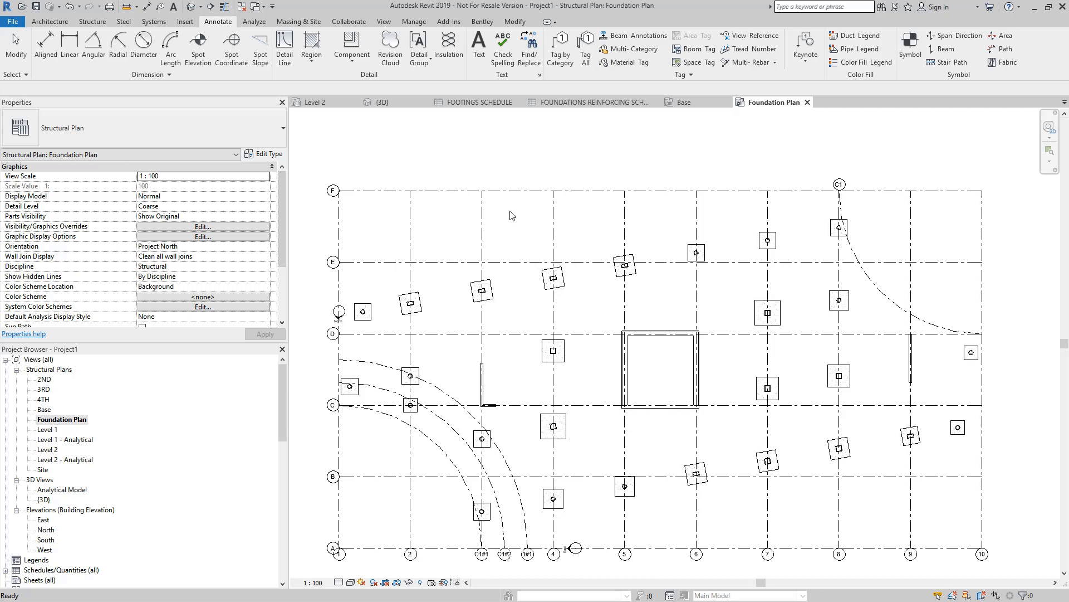
click(591, 61)
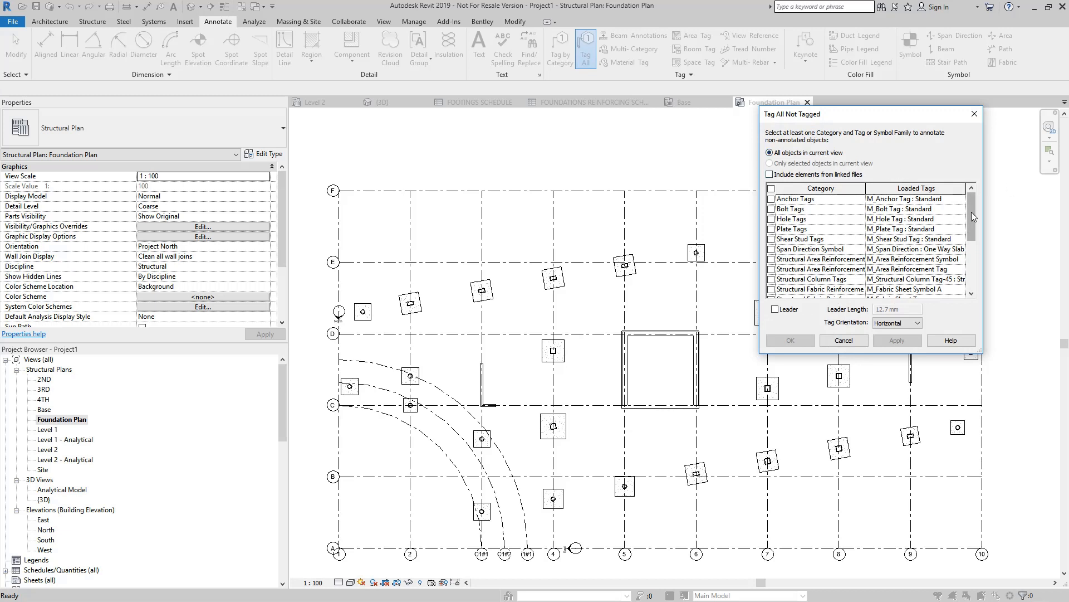
scroll(880, 253, down, 3)
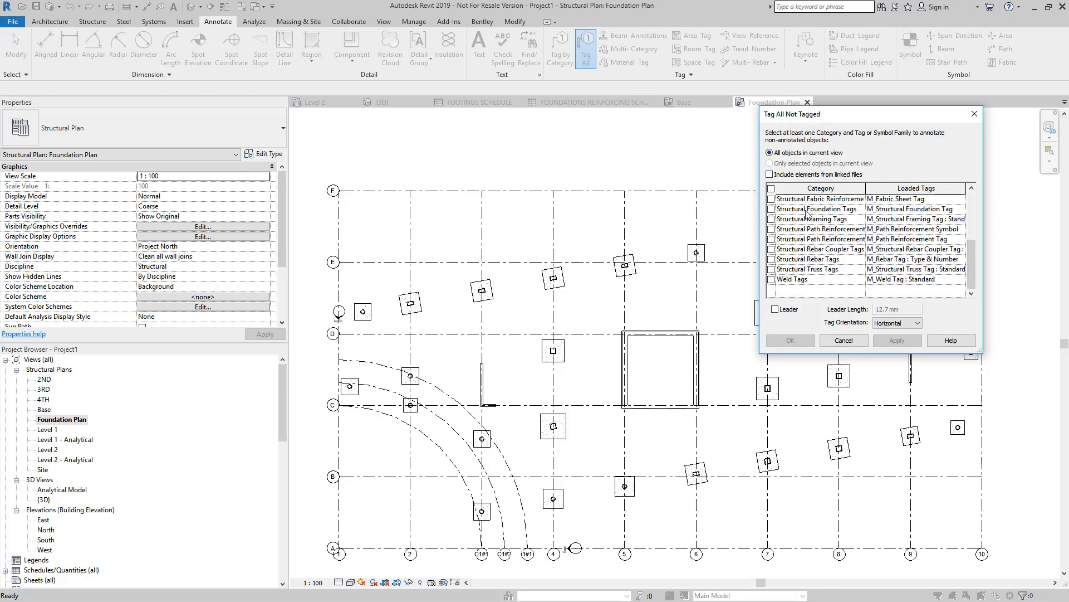
click(772, 210)
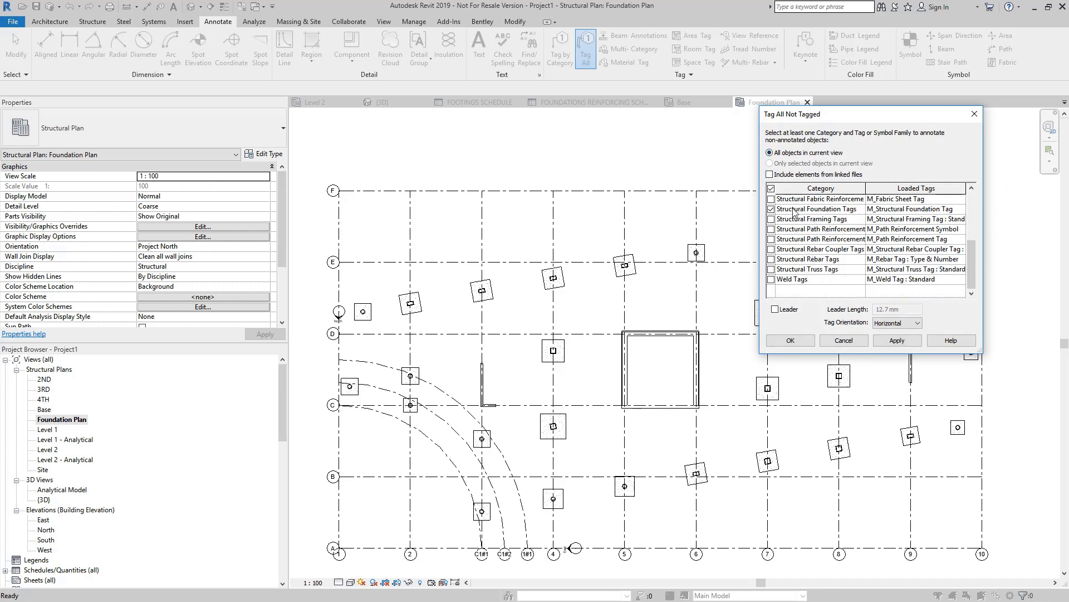
click(781, 312)
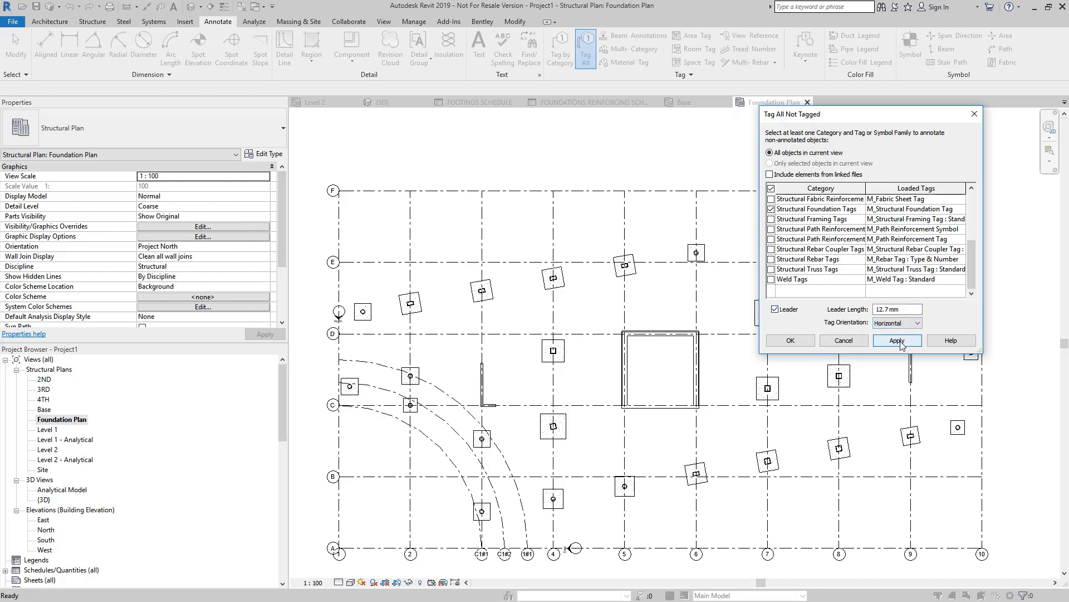
click(898, 340)
click(791, 341)
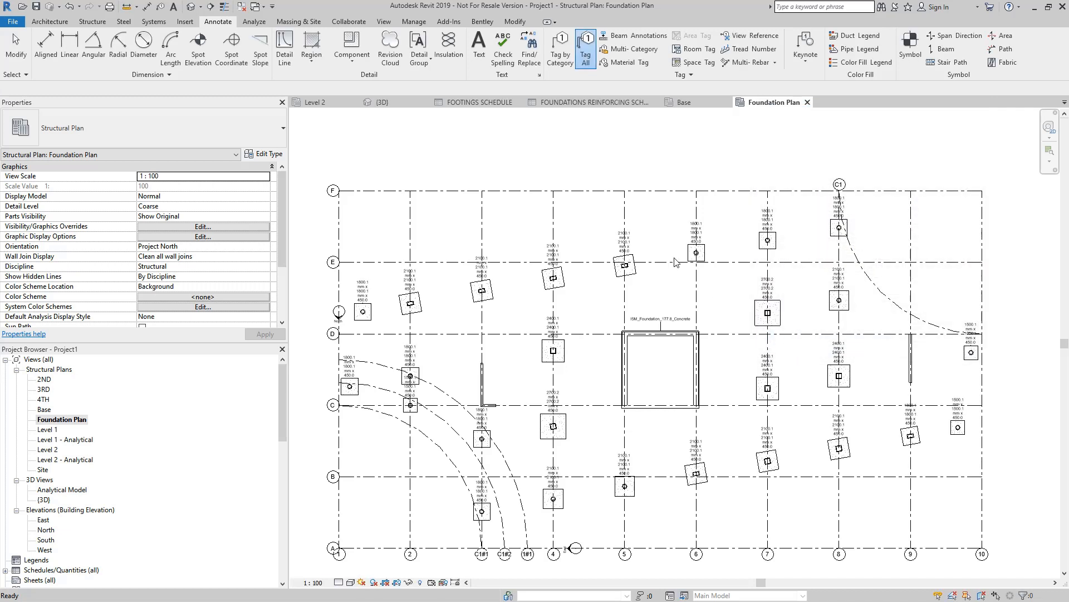
Step: Open the family of the footing tag near grid E-5 for editing
click(633, 248)
right_click(633, 248)
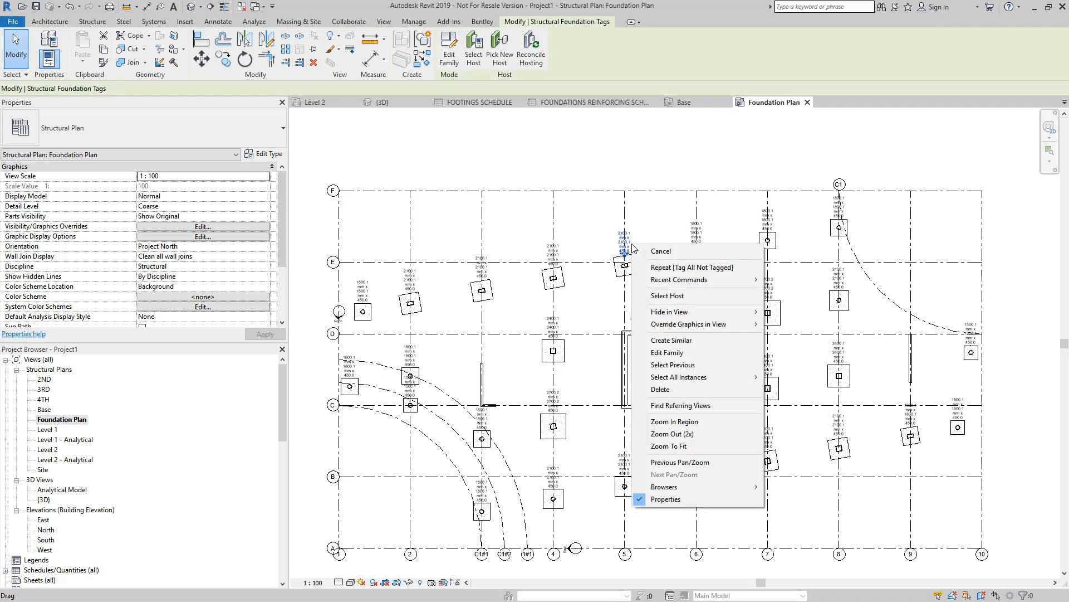
click(675, 357)
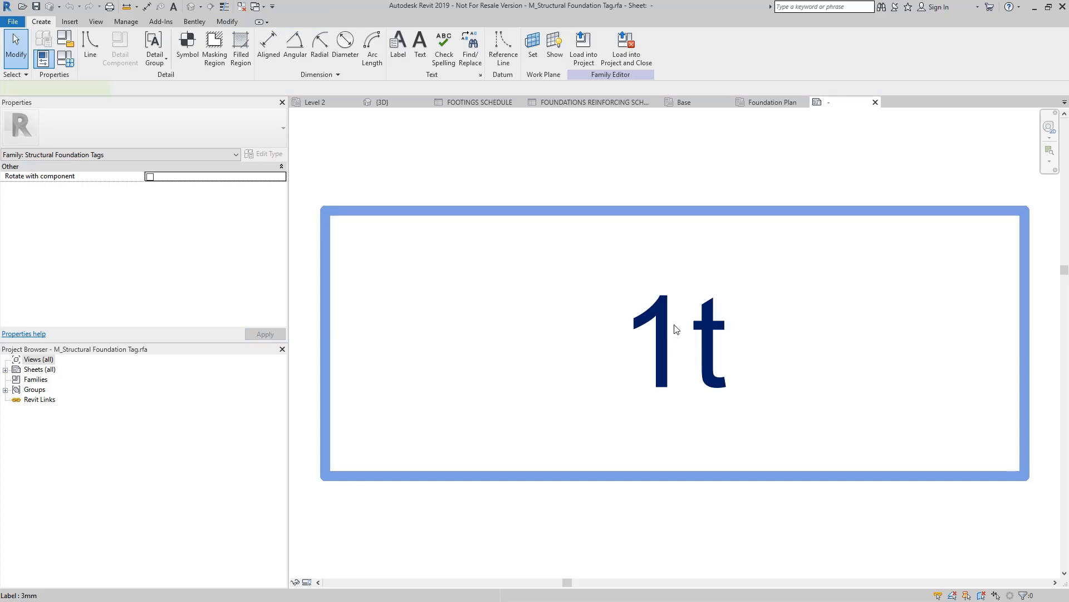
Step: Replace the Type Name parameter with Mark in the foundation tag's label
click(676, 329)
right_click(675, 328)
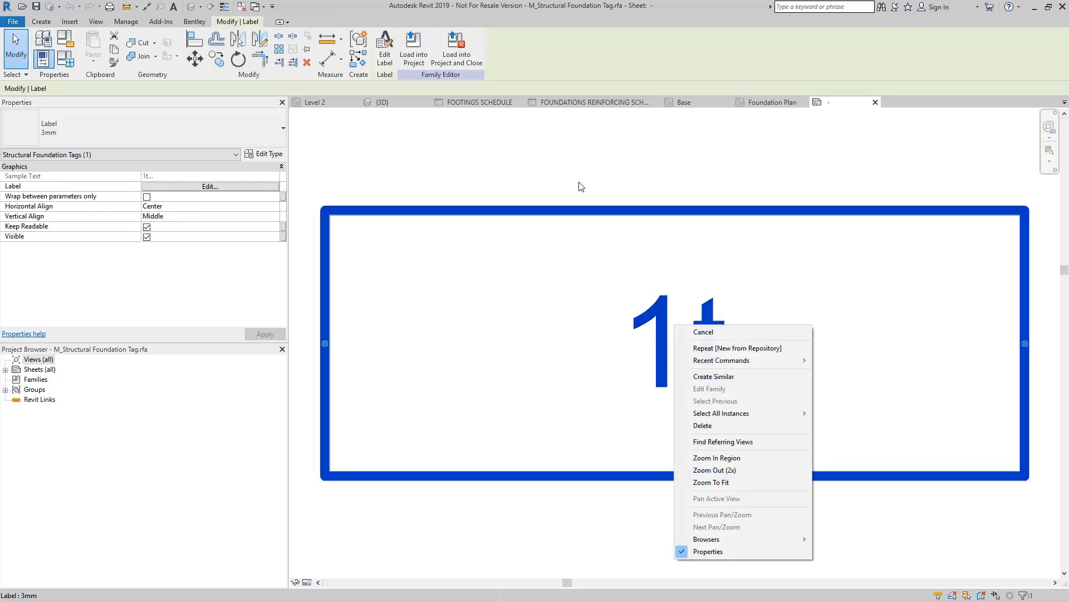
click(390, 56)
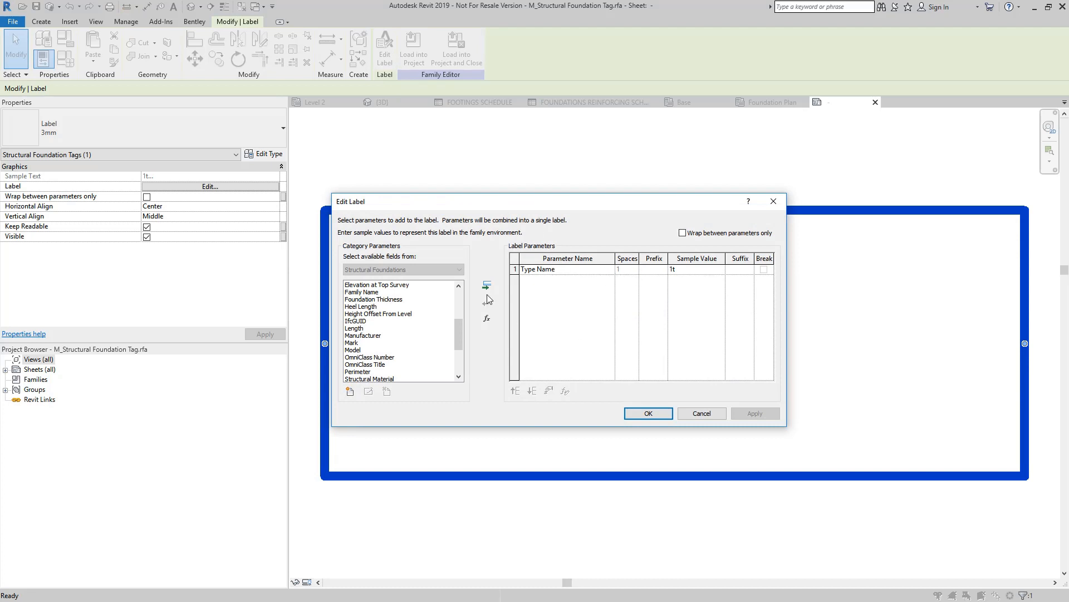
click(558, 270)
click(487, 301)
drag(457, 331, 468, 353)
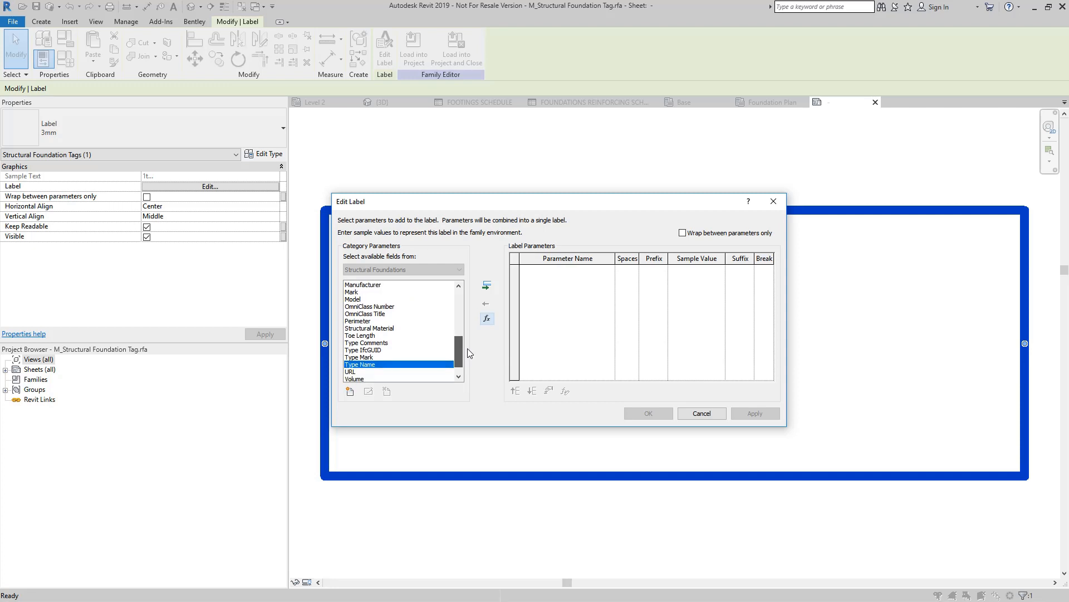
click(362, 293)
click(486, 285)
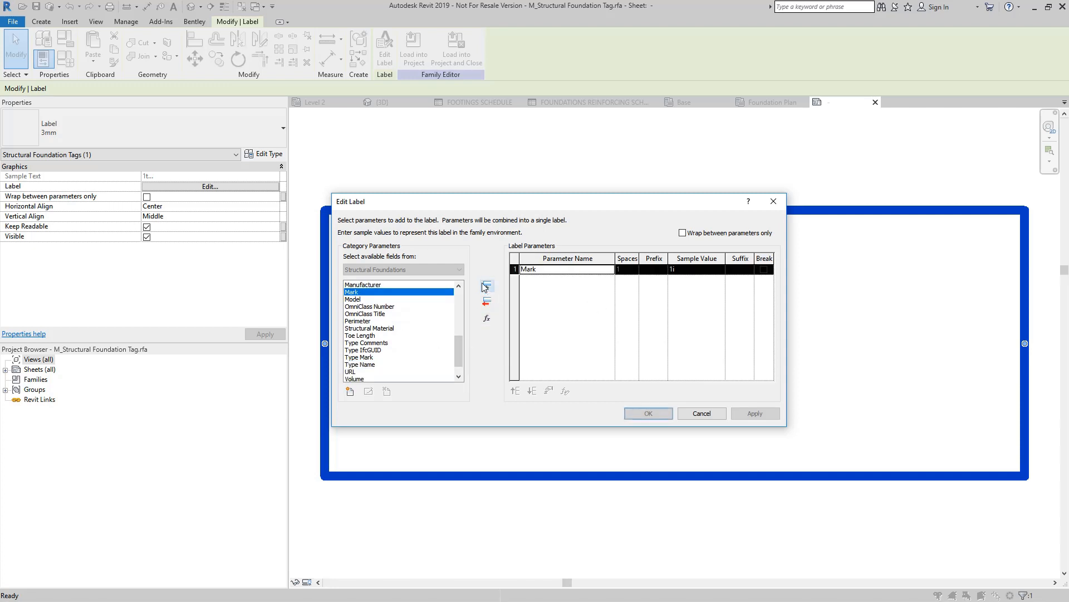
click(646, 413)
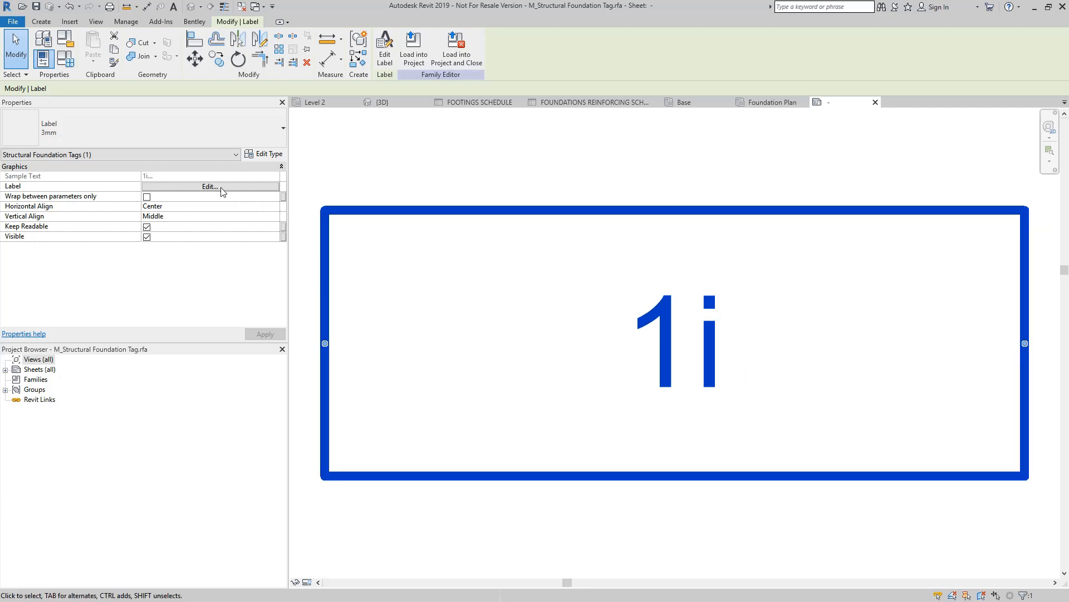
Step: Set the text size of the foundation tag's 3mm label type to 4 mm
click(266, 154)
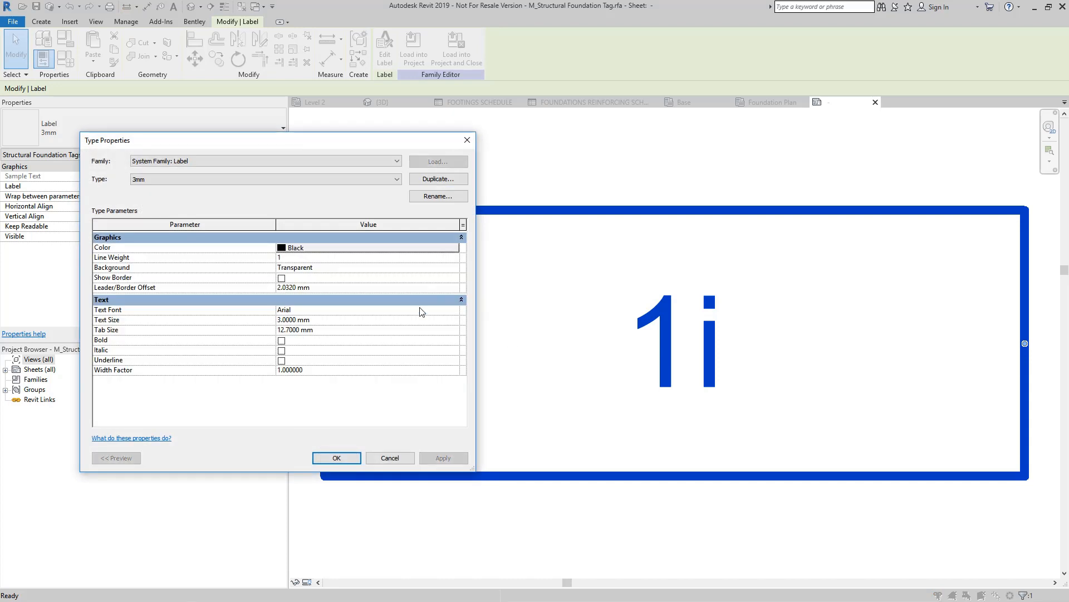
click(326, 321)
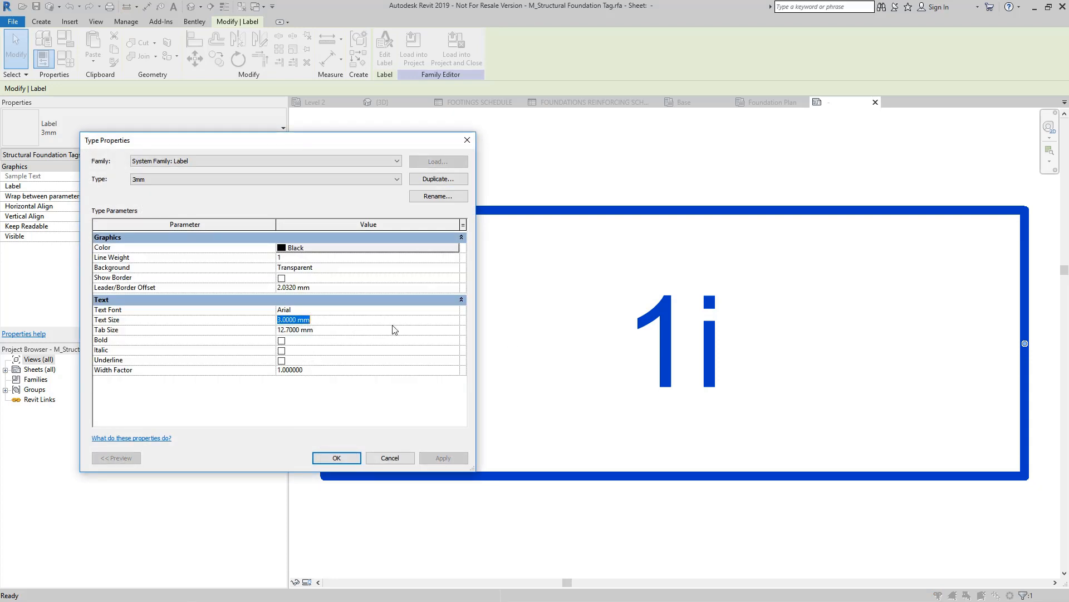
click(283, 319)
text(4)
click(444, 457)
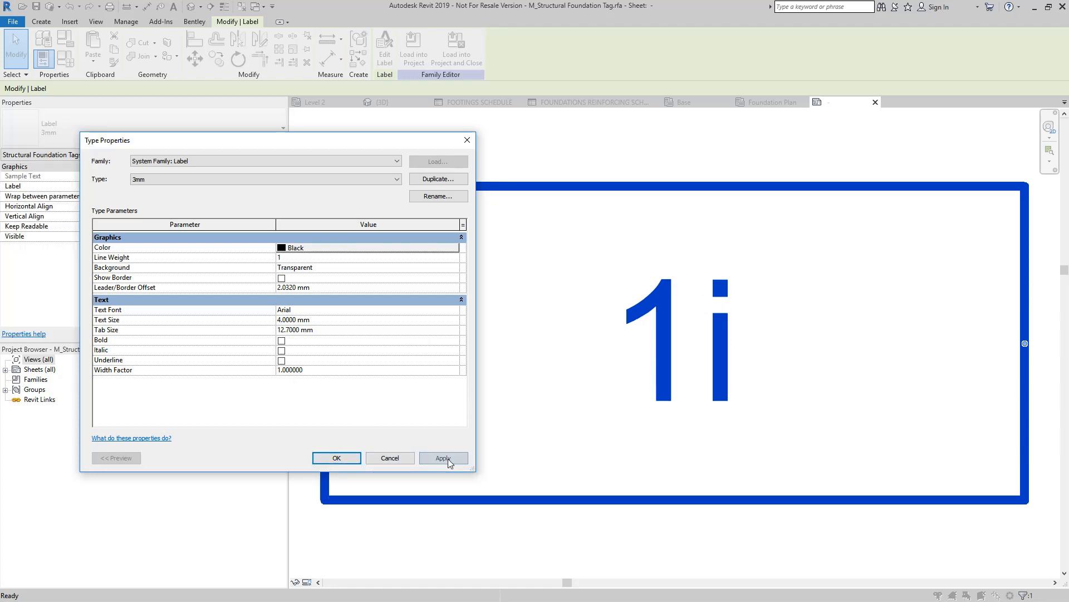
click(359, 459)
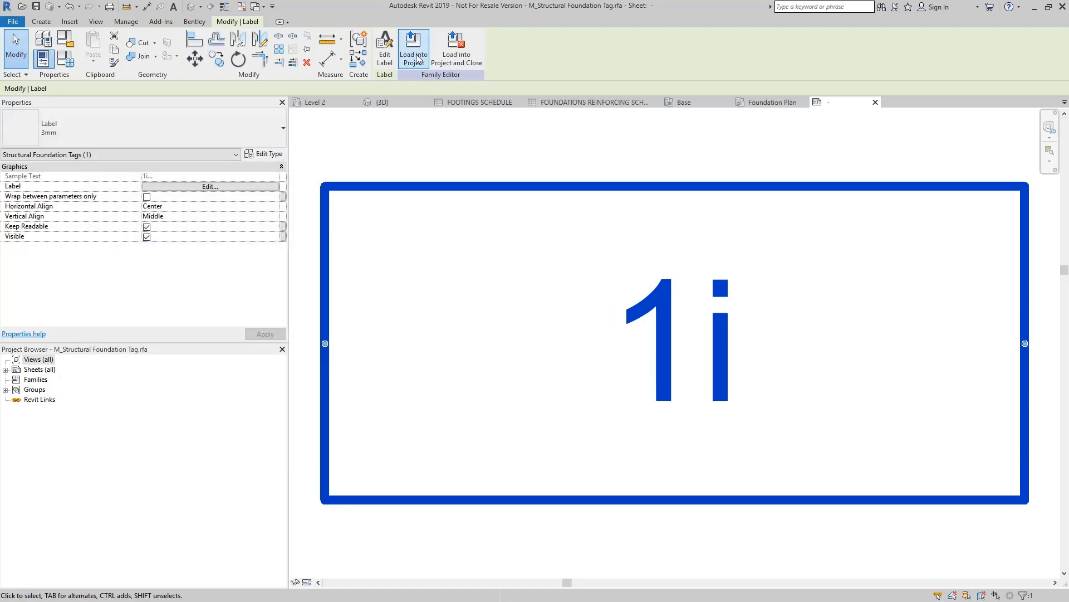
Step: Load the edited foundation tag into the project, overwriting the existing version, and check the tags in the Foundation Plan
click(415, 55)
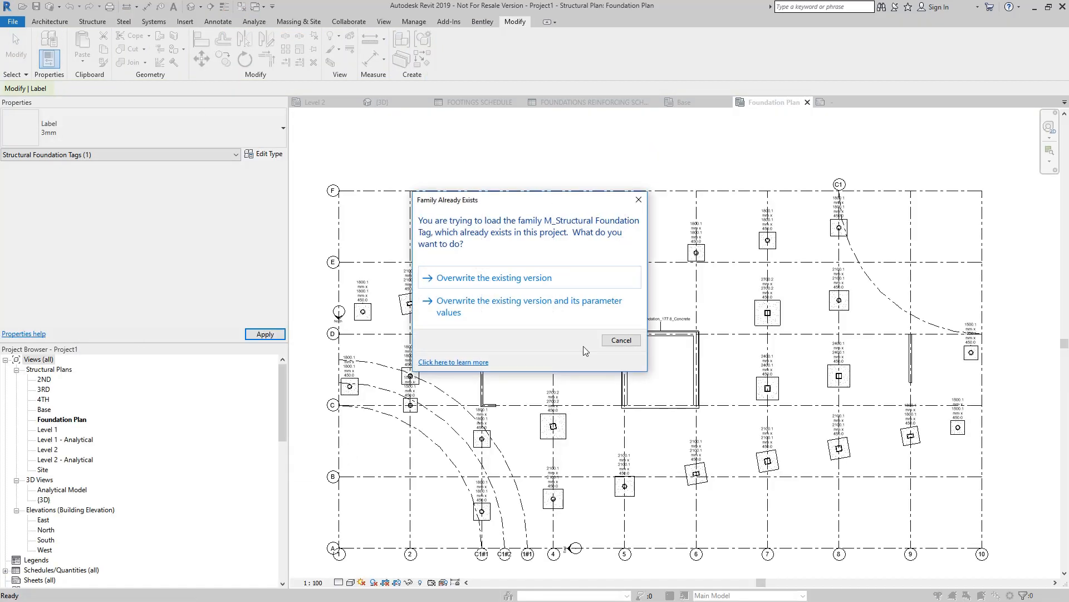
click(490, 278)
key(Escape)
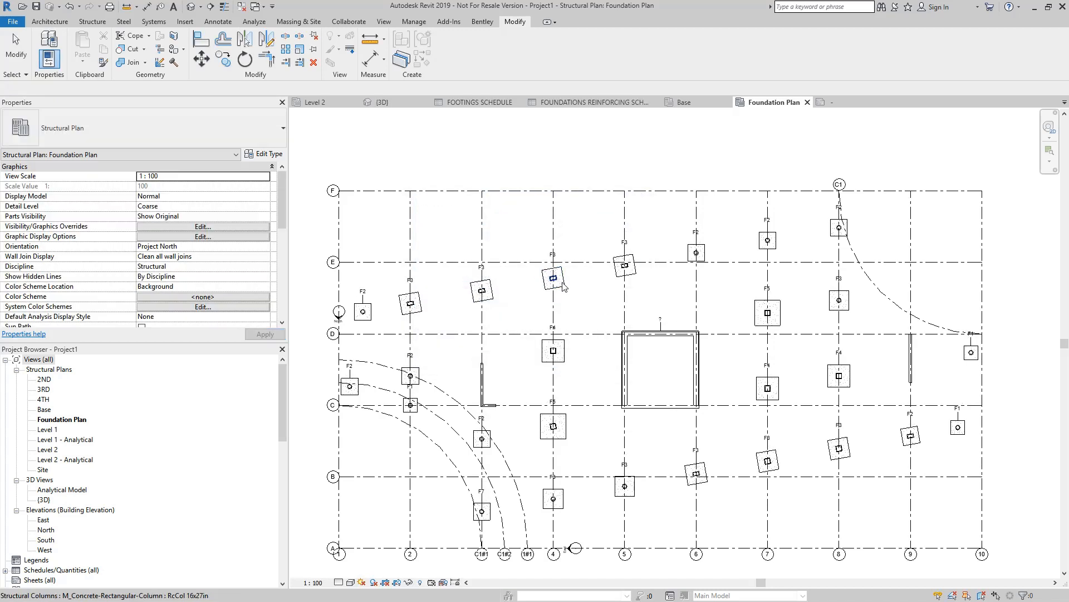
scroll(586, 299, up, 3)
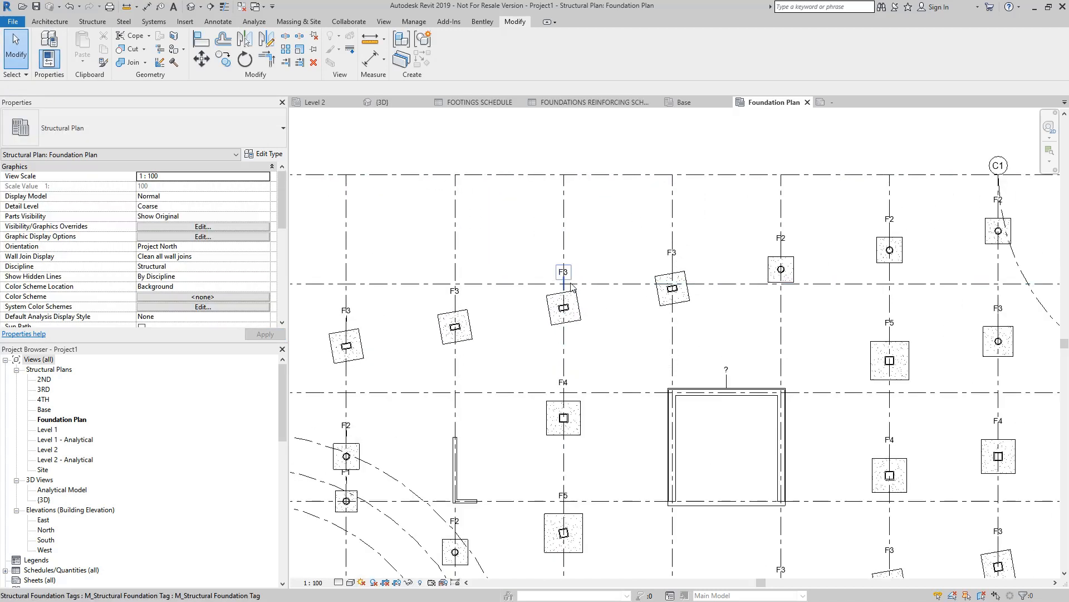
scroll(588, 298, down, 3)
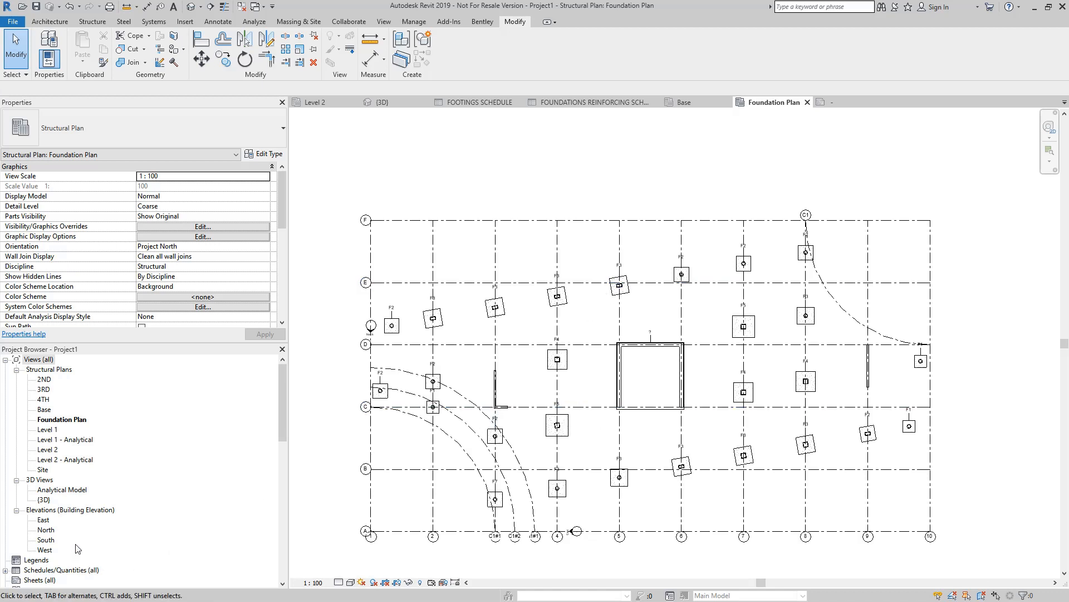
Step: Create a new sheet using the A1 metric titleblock
right_click(38, 580)
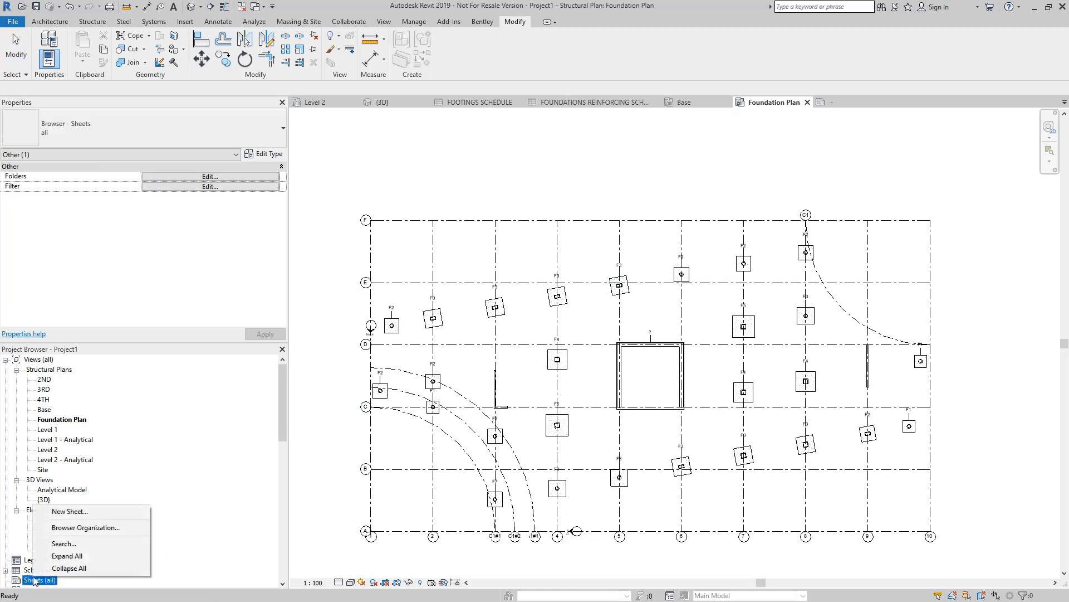
click(92, 511)
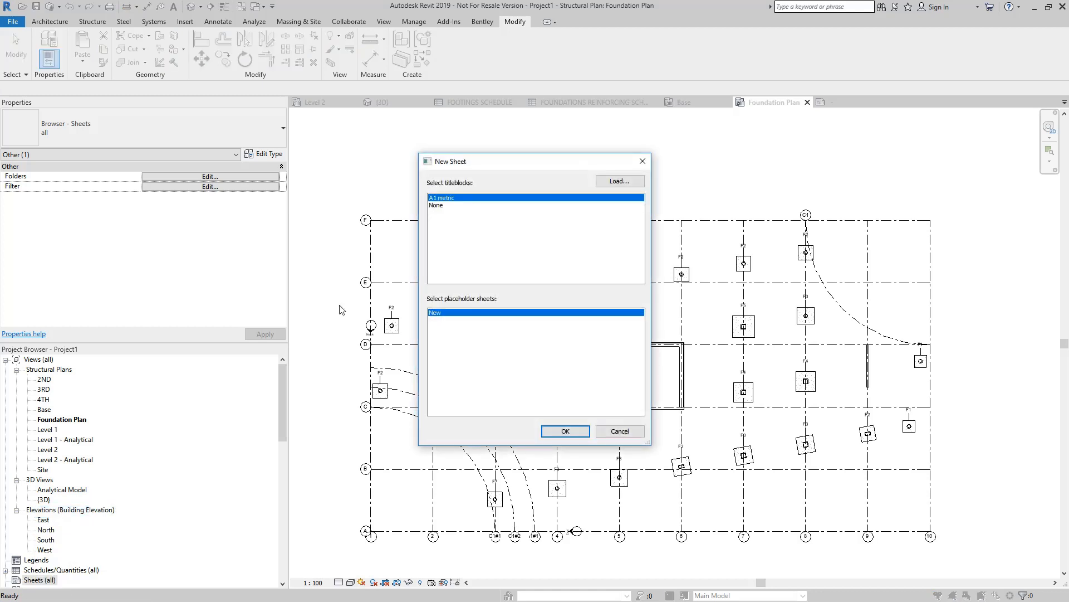
click(577, 431)
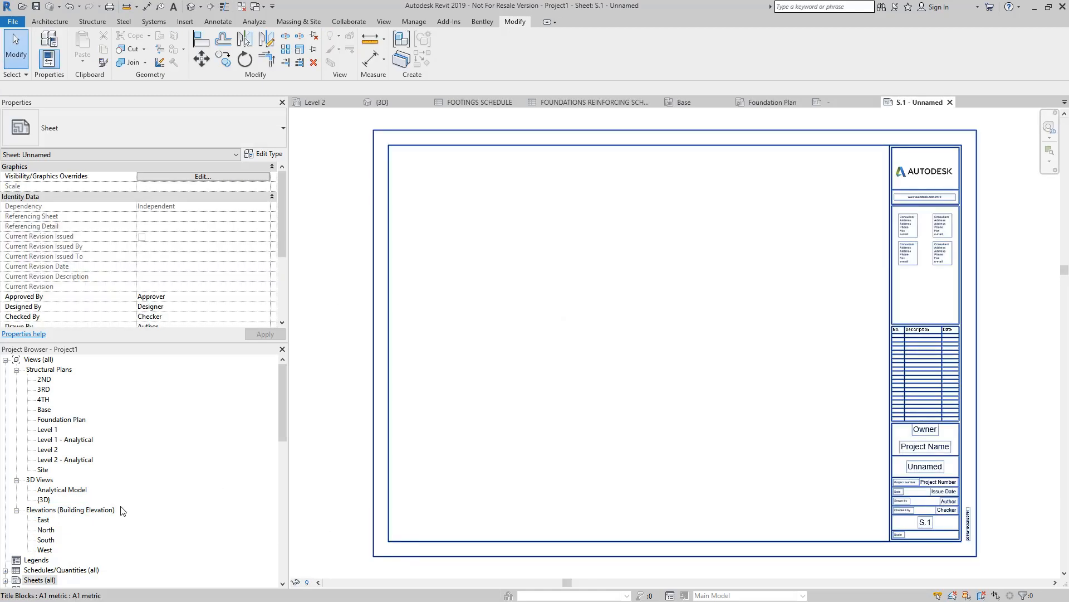
Step: Place the Foundation Plan on the new sheet and set its view scale to 1:200
drag(45, 409, 564, 385)
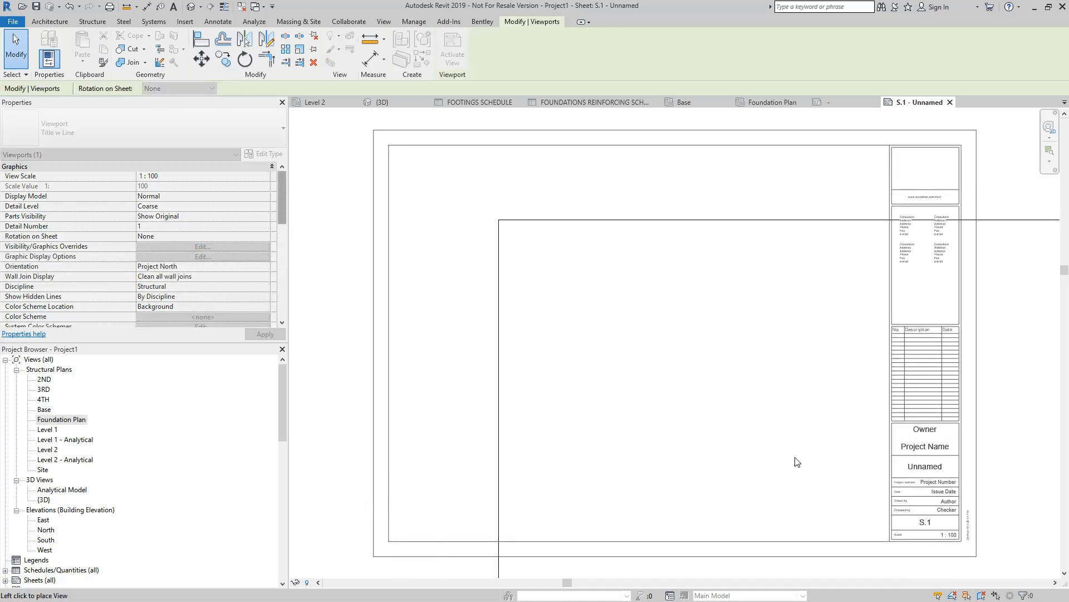
click(764, 463)
click(203, 175)
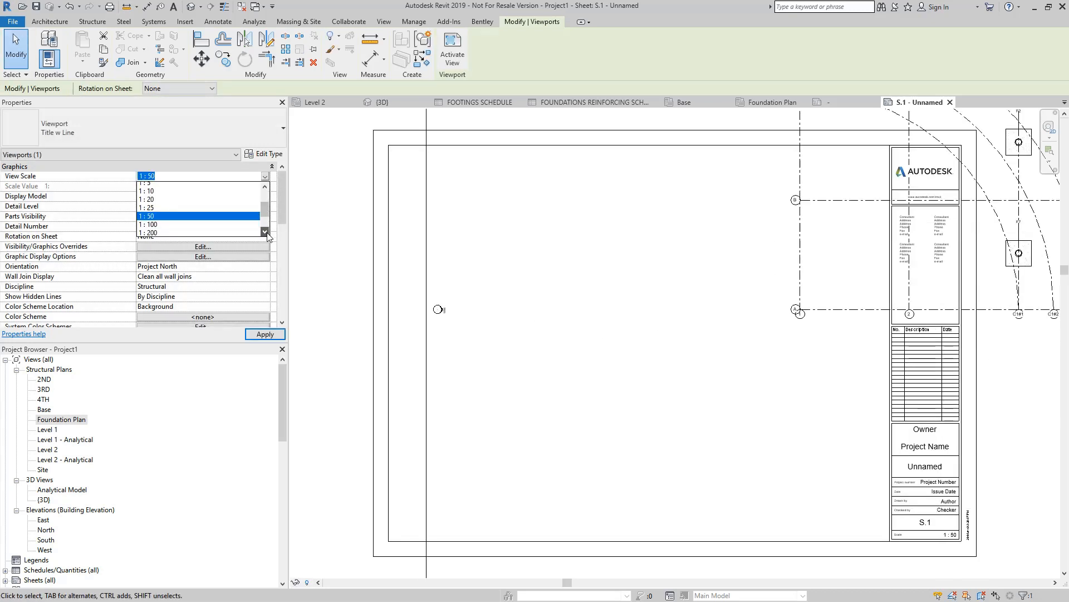
click(170, 231)
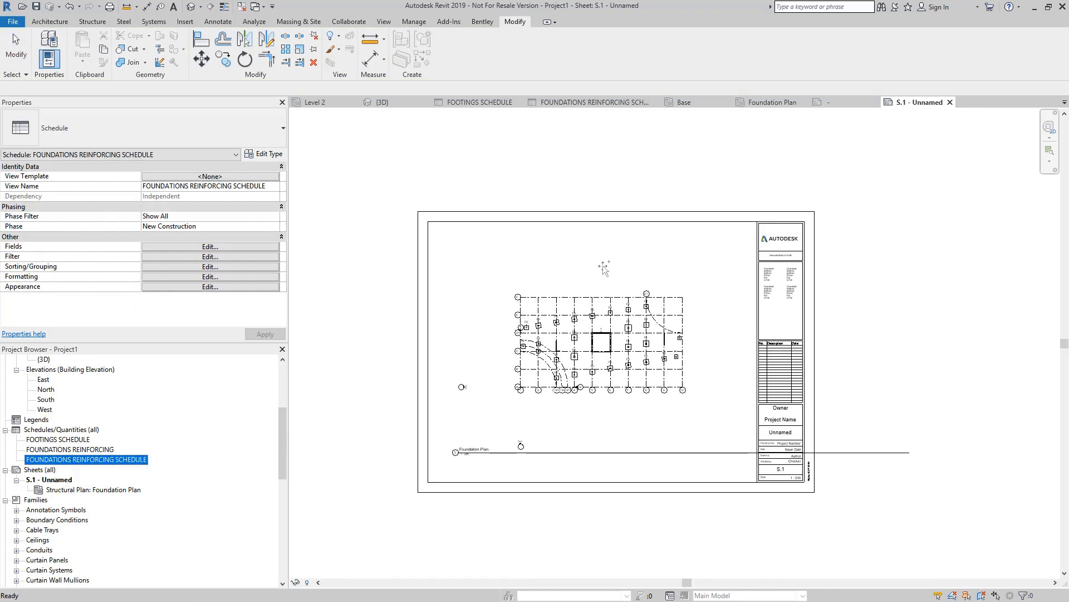
Step: Place FOUNDATIONS REINFORCING SCHEDULE above the plan on the sheet, with FOOTINGS SCHEDULE directly against its Host Mark side
click(617, 254)
scroll(579, 273, up, 5)
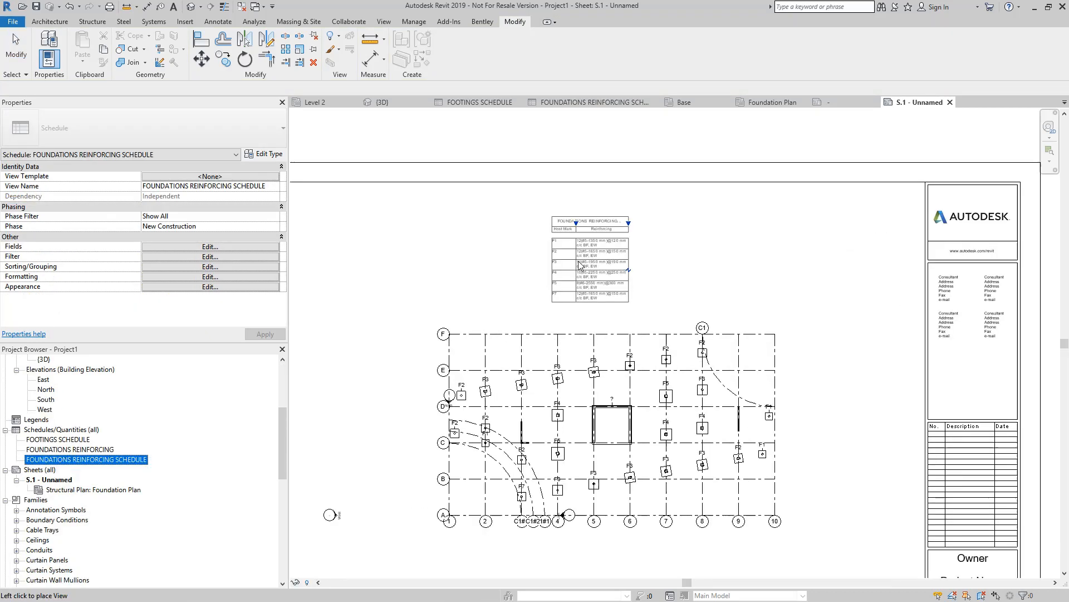
click(587, 279)
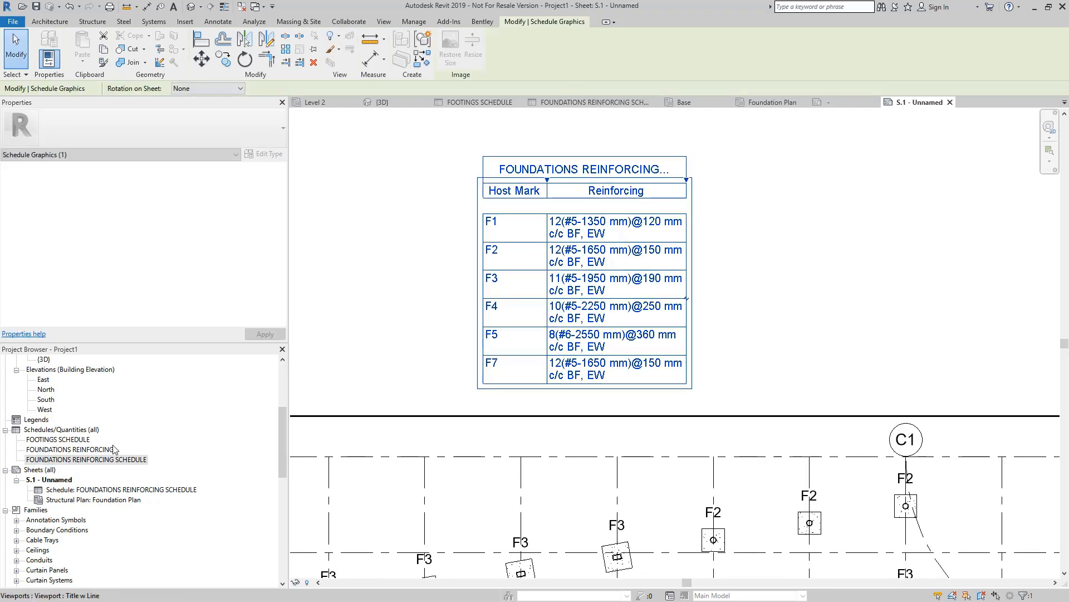
click(64, 440)
drag(65, 440, 363, 286)
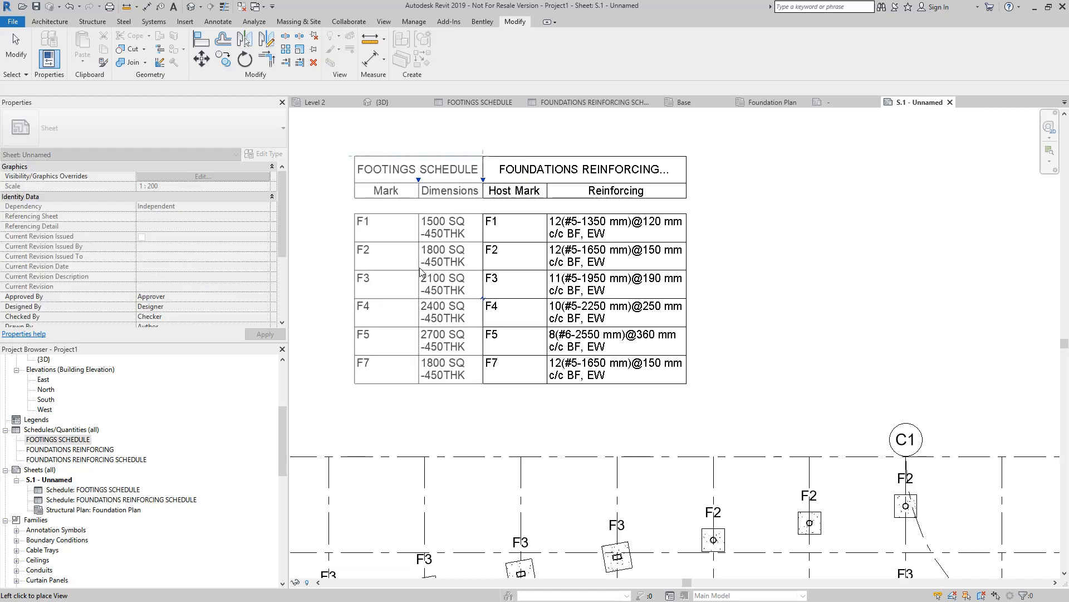
click(421, 273)
click(832, 222)
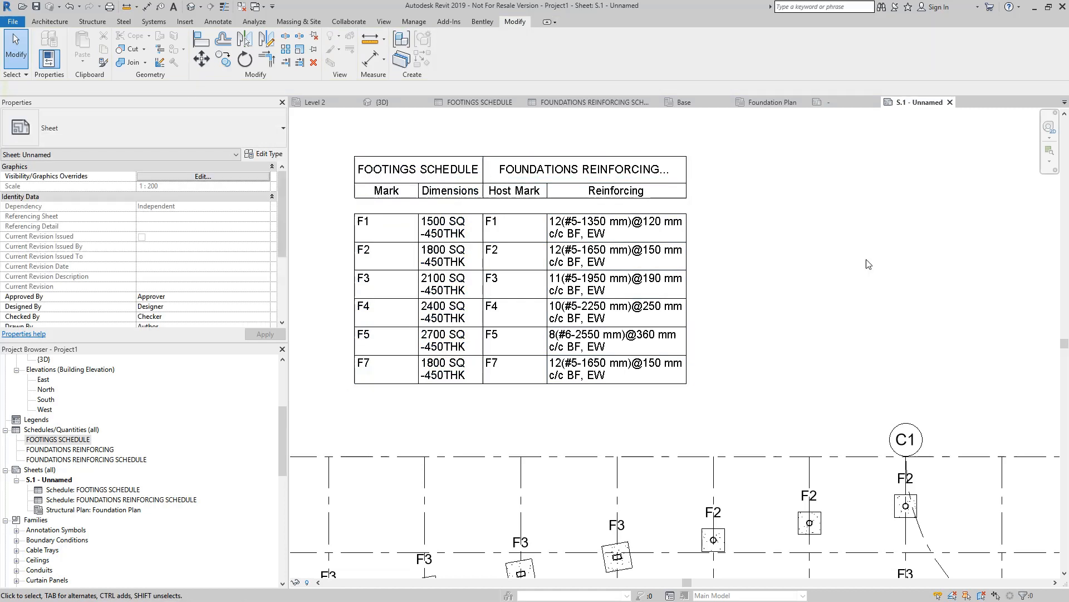
Step: Open the placed FOUNDATIONS REINFORCING SCHEDULE for editing and hide its Host Mark column
click(513, 197)
right_click(513, 197)
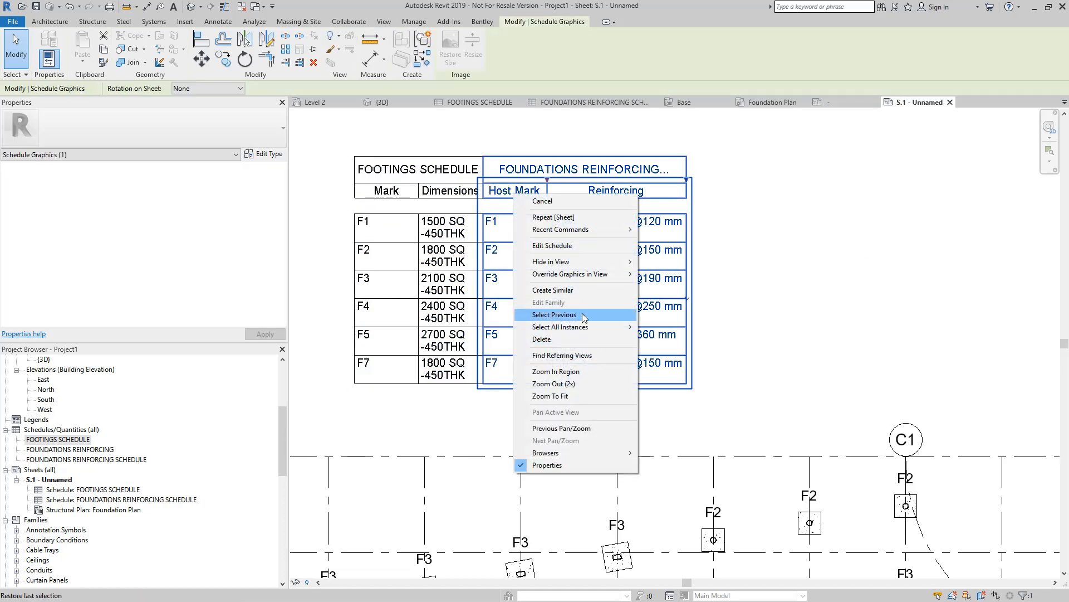
click(552, 245)
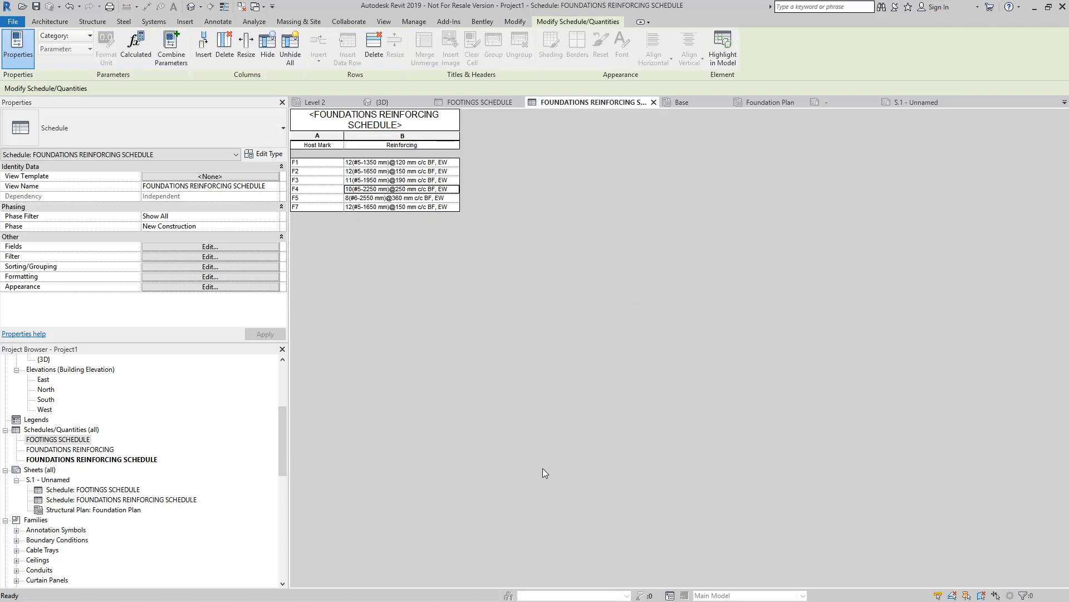
right_click(328, 139)
click(381, 236)
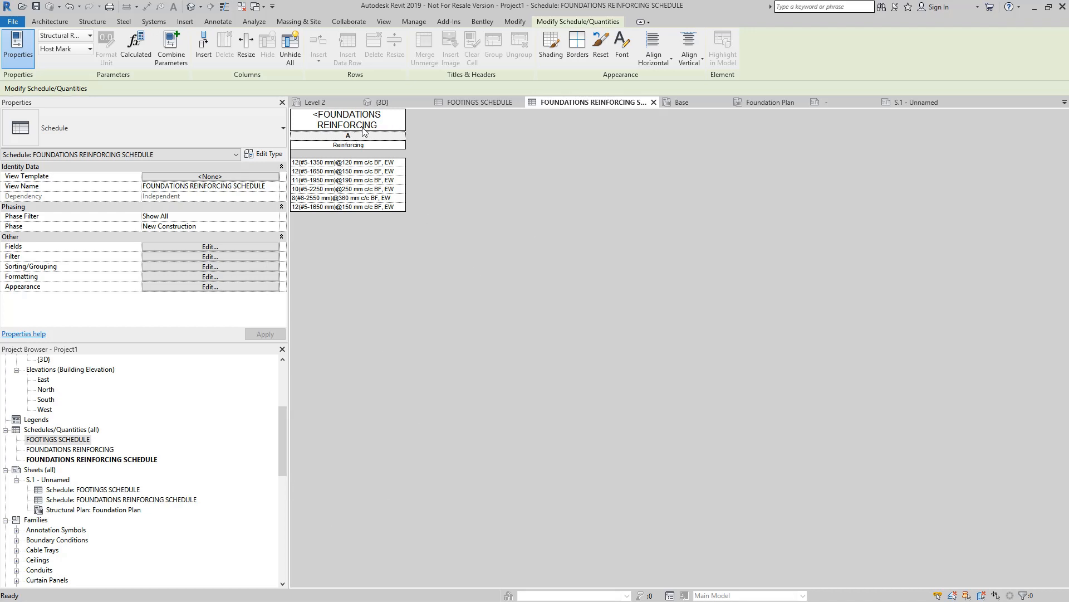
Step: Turn off Show Title in the appearance settings of FOUNDATIONS REINFORCING SCHEDULE
click(214, 249)
click(585, 251)
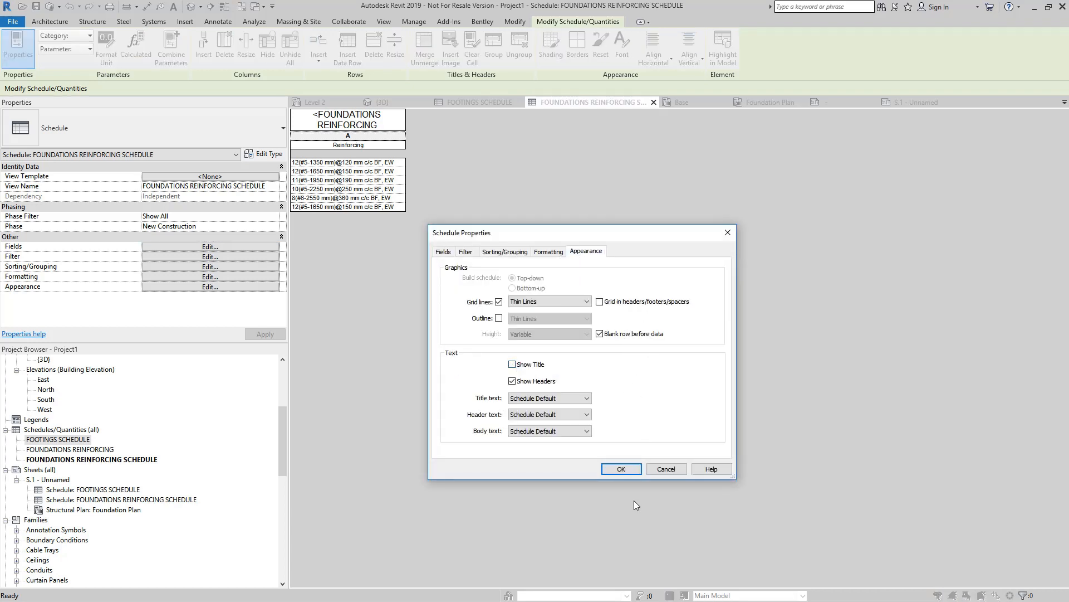
click(622, 469)
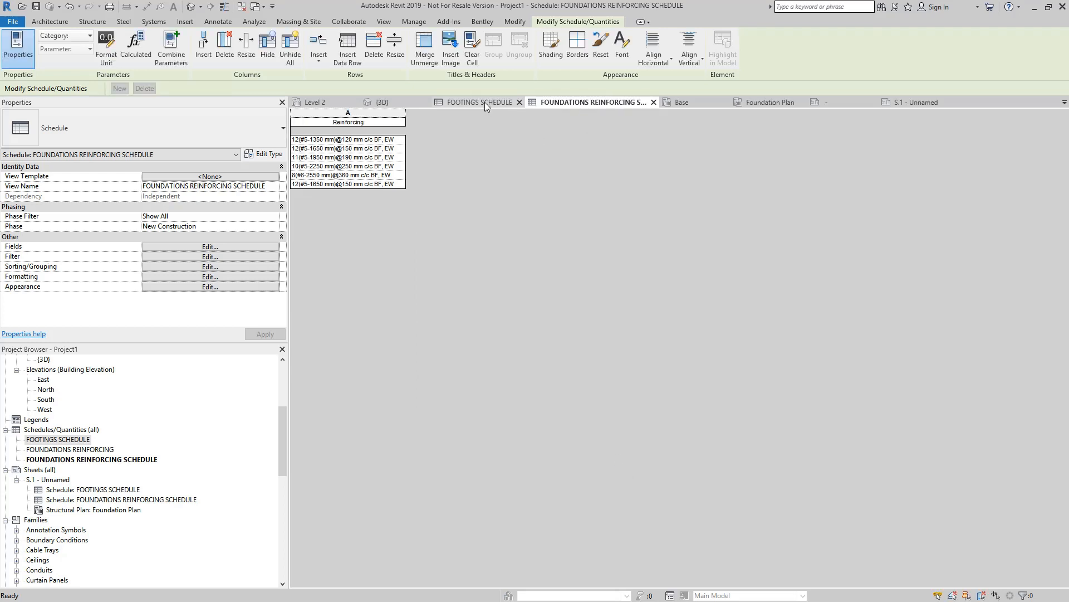
Step: Return to sheet S.1 and widen the Dimensions column of the placed FOOTINGS SCHEDULE
double_click(47, 481)
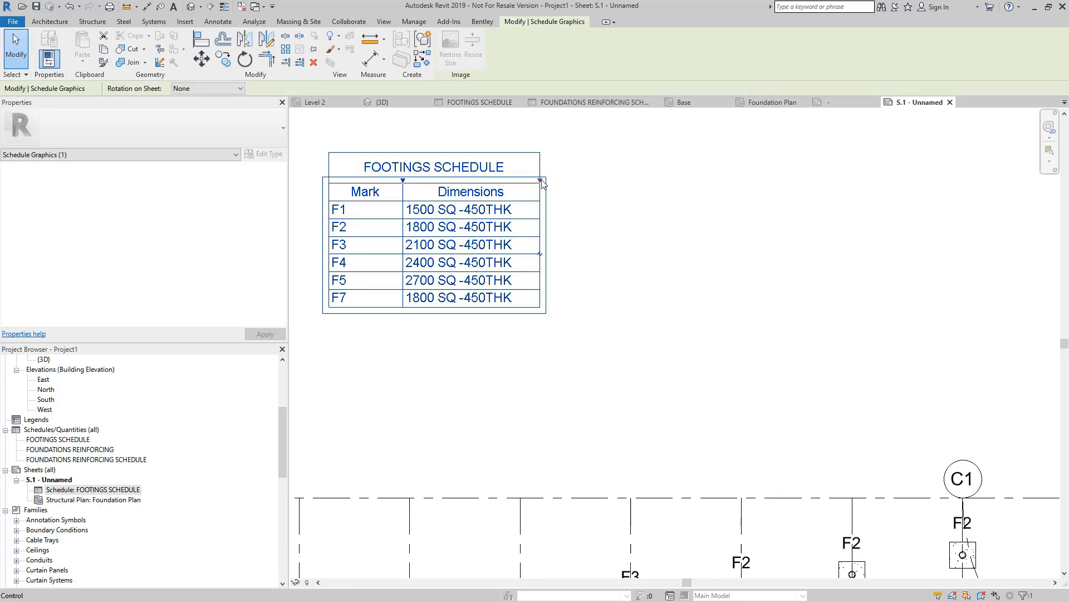
drag(542, 179, 584, 180)
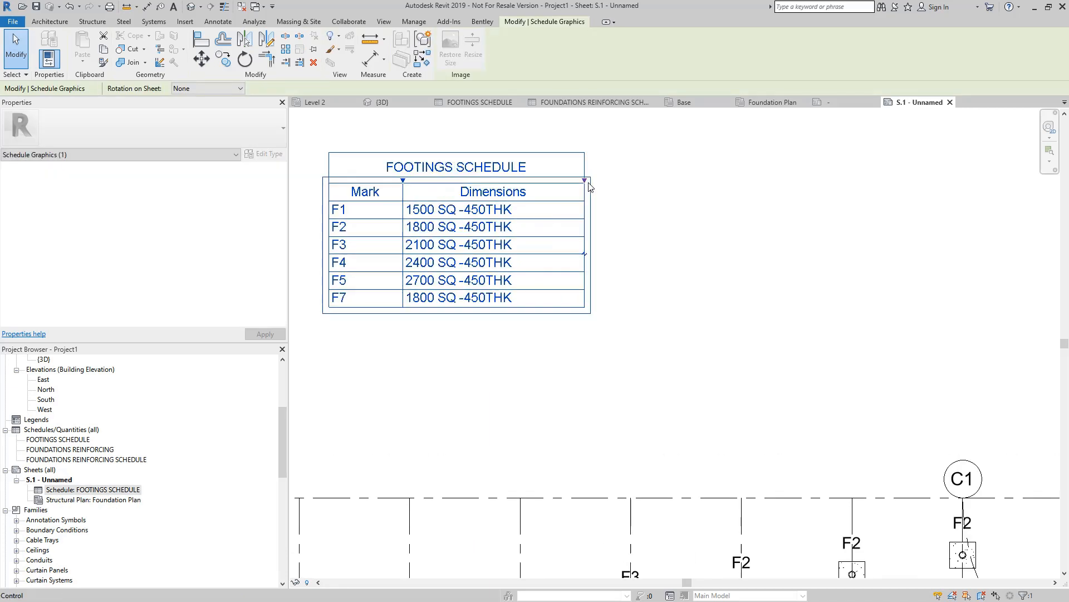
click(662, 234)
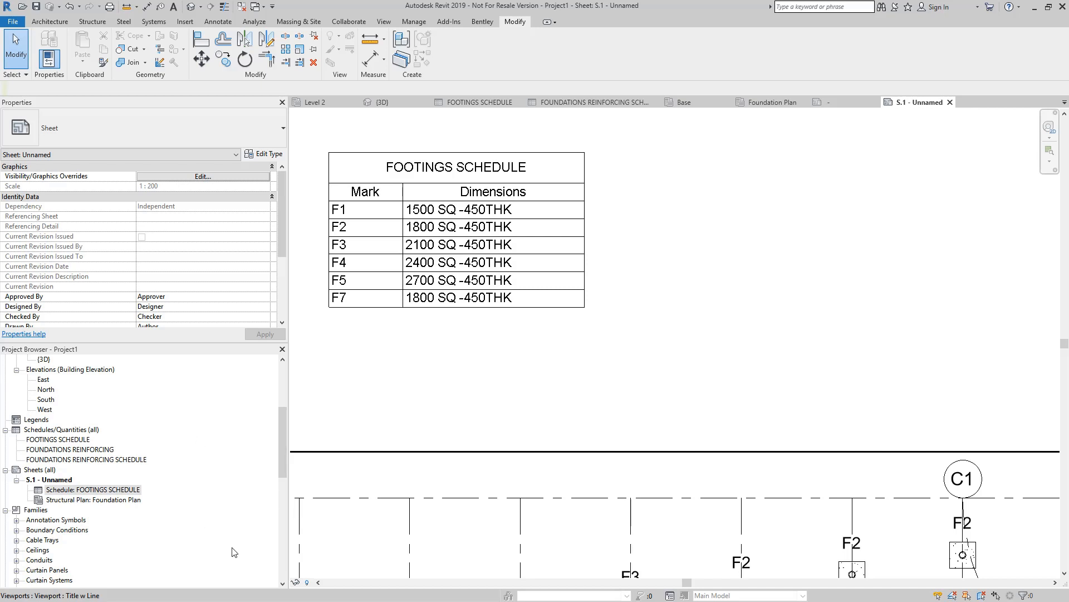
Step: Place the untitled FOUNDATIONS REINFORCING SCHEDULE against the Dimensions column of FOOTINGS SCHEDULE with its rows aligned
drag(62, 461, 717, 257)
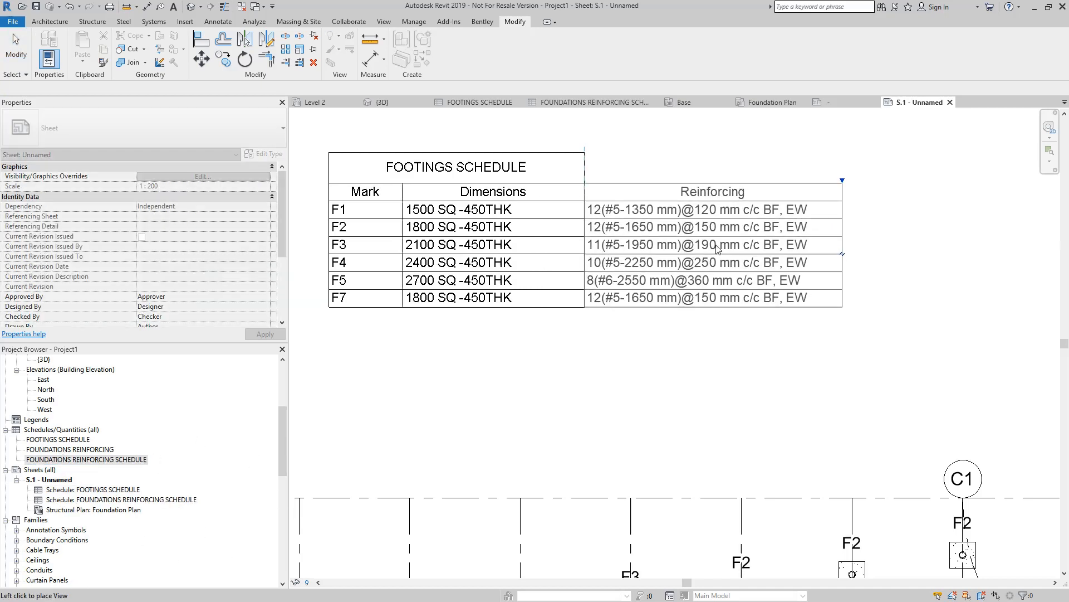
click(717, 248)
click(761, 424)
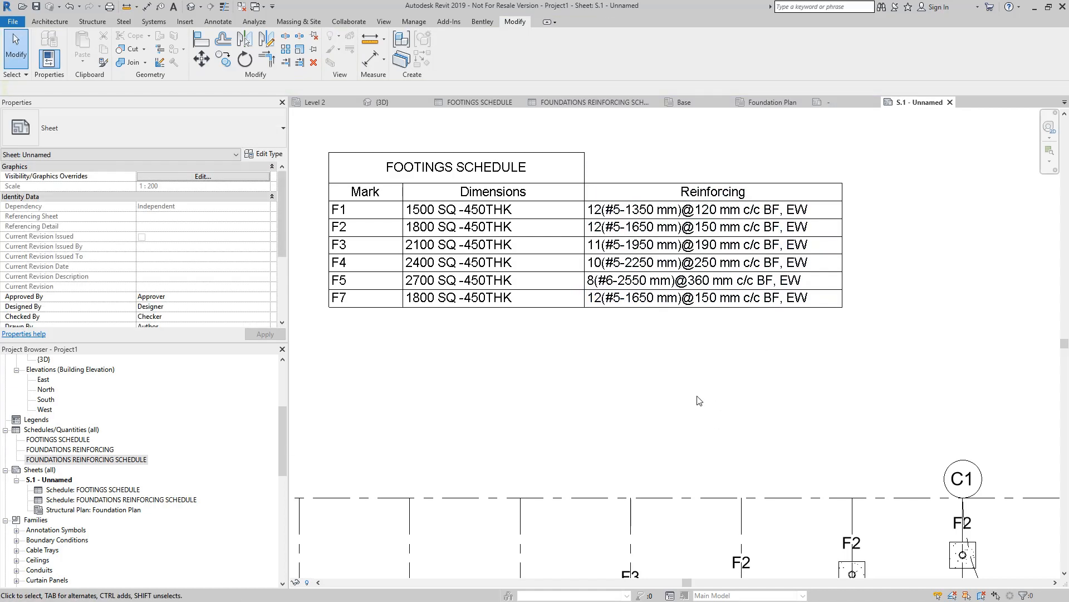
scroll(507, 377, down, 4)
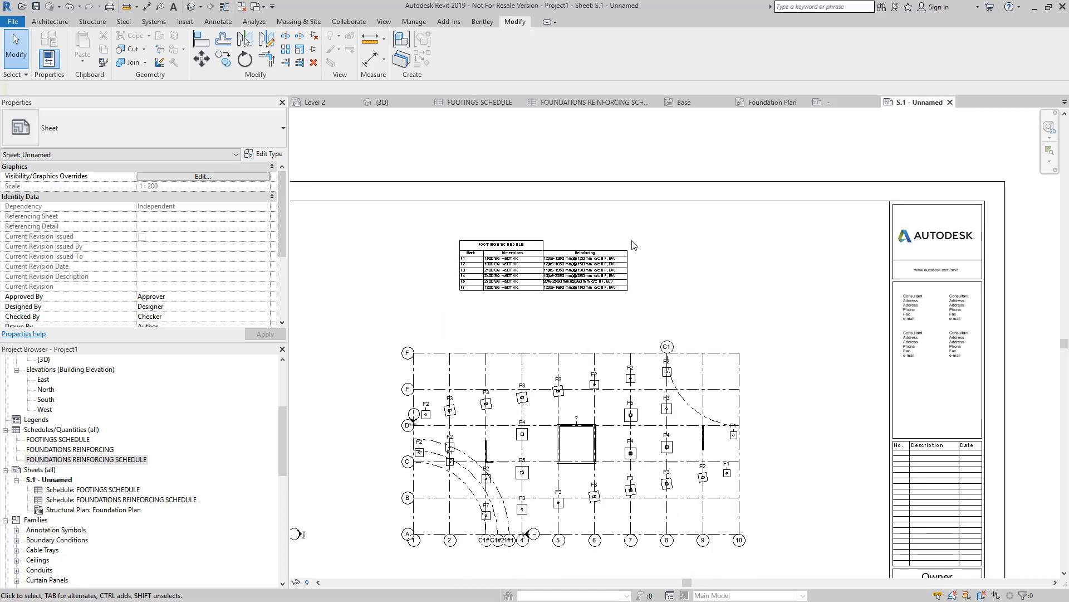